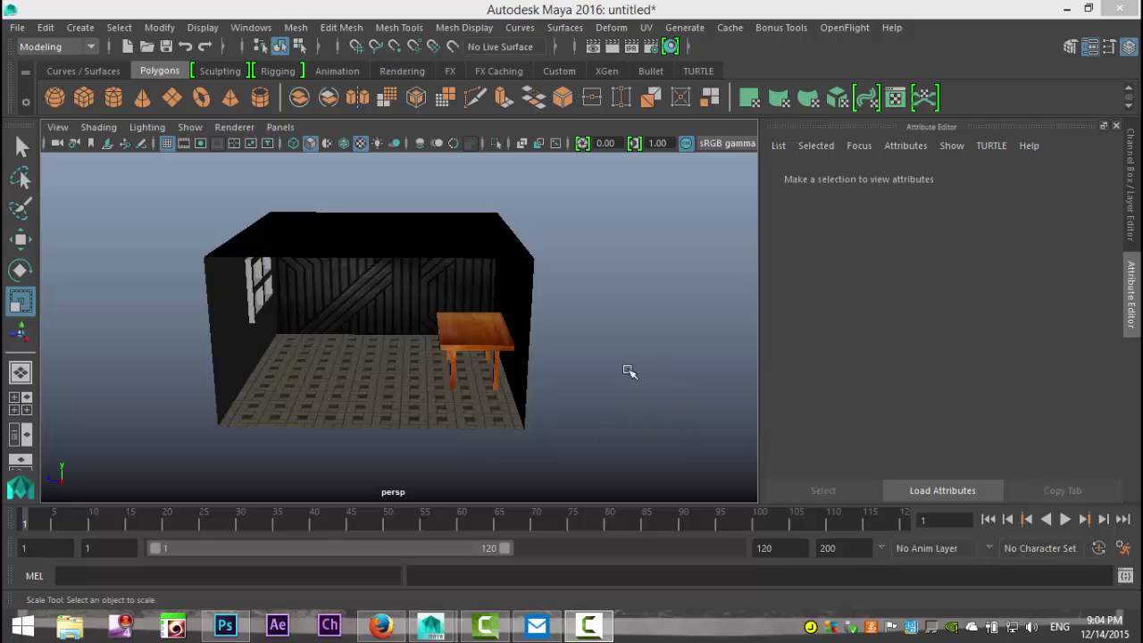
Examine the textured room with its window, tiled floor and table from several sides.
left_click_drag(625, 322, 399, 316, "alt")
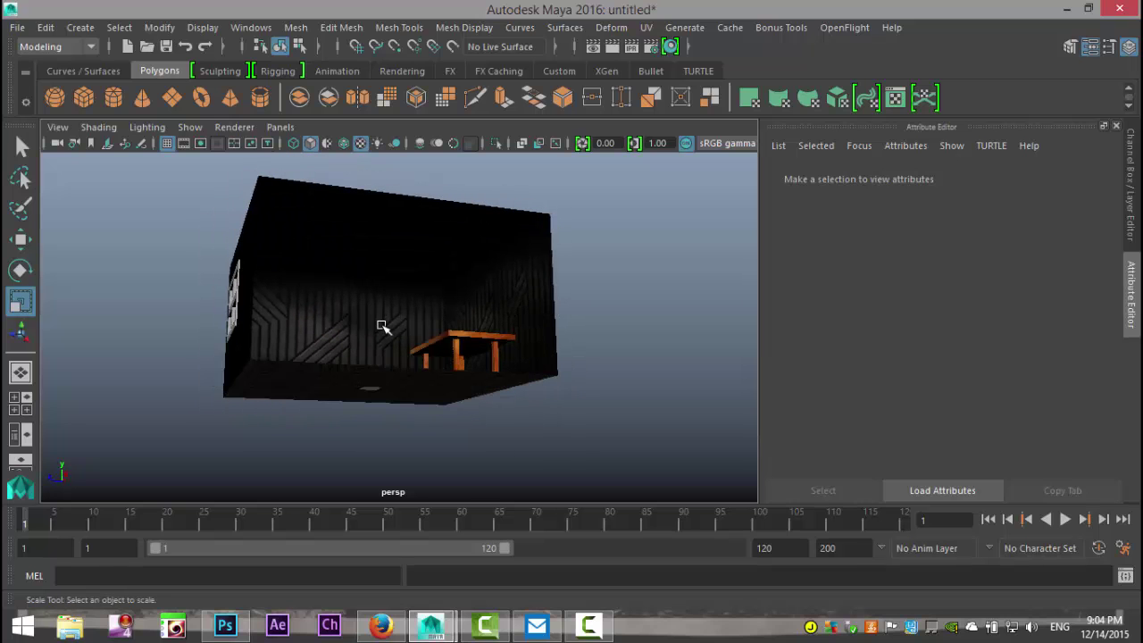
left_click_drag(507, 310, 259, 326, "alt")
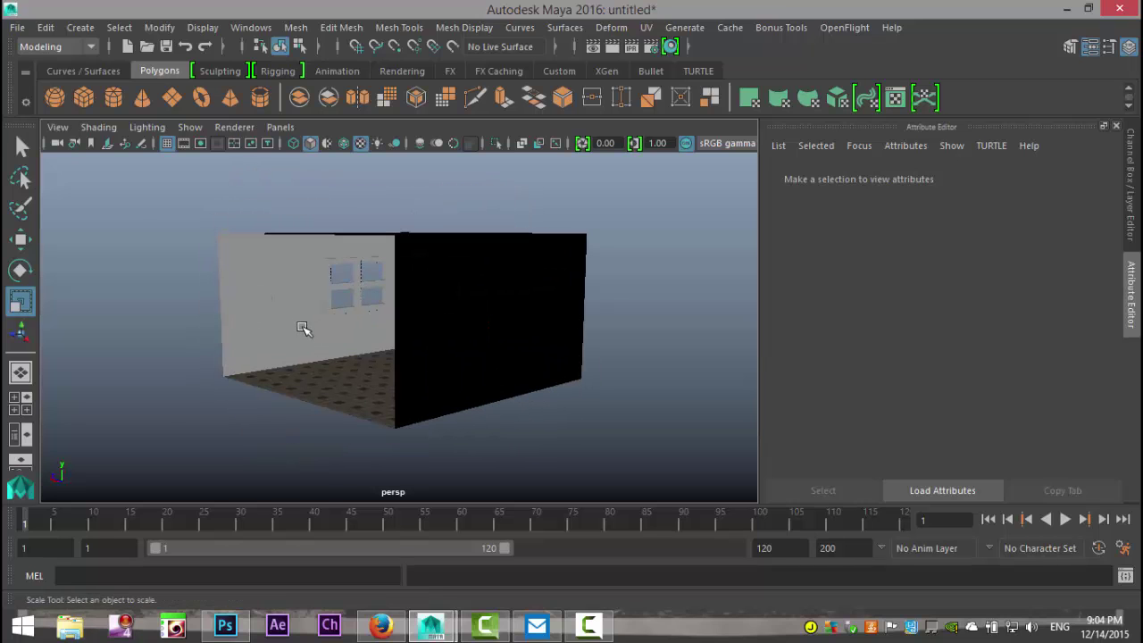
left_click_drag(203, 334, 316, 349, "alt")
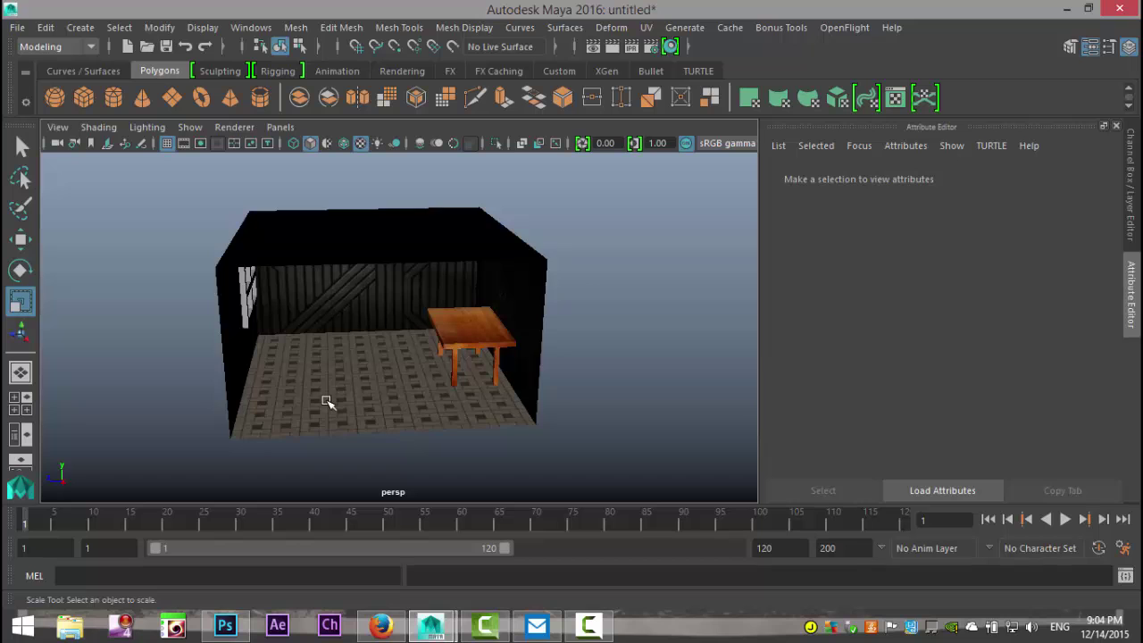
right_click_drag(326, 401, 357, 403, "alt")
right_click_drag(530, 458, 555, 453, "alt")
left_click_drag(554, 453, 580, 439, "alt")
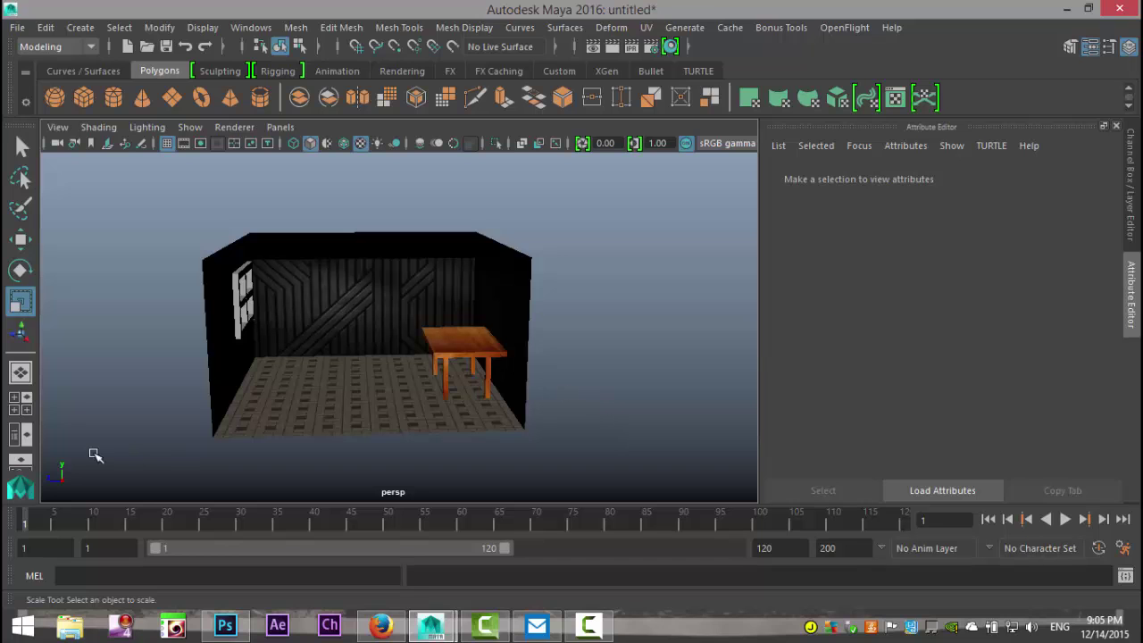
Measure the room's height with the Distance Tool beside it in the front view.
left_click(18, 409)
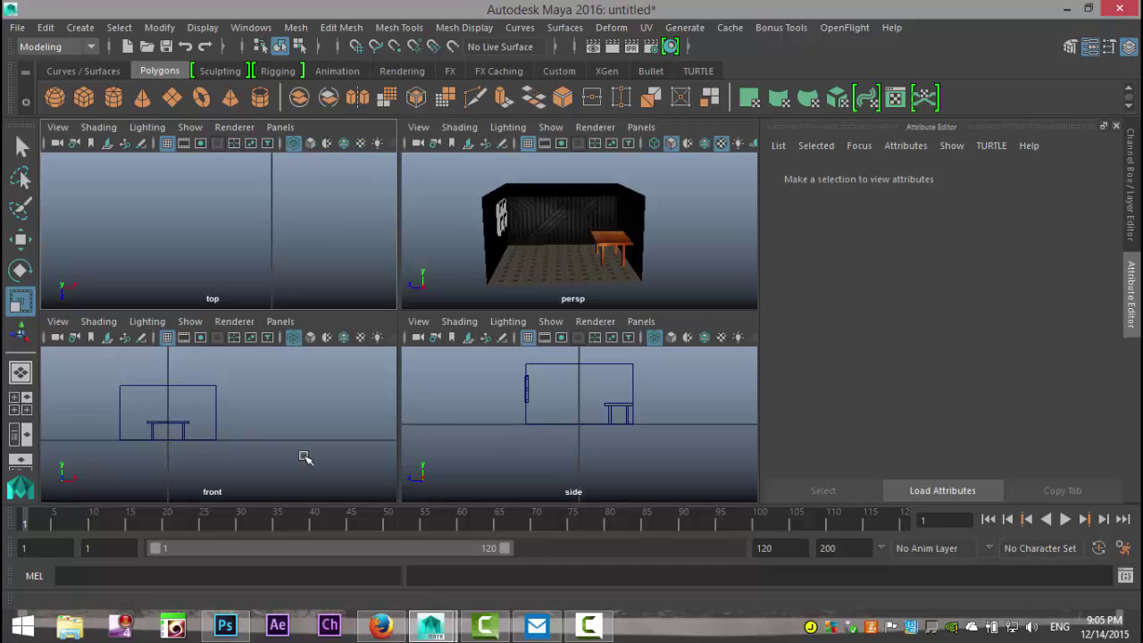
key("space")
left_click(73, 29)
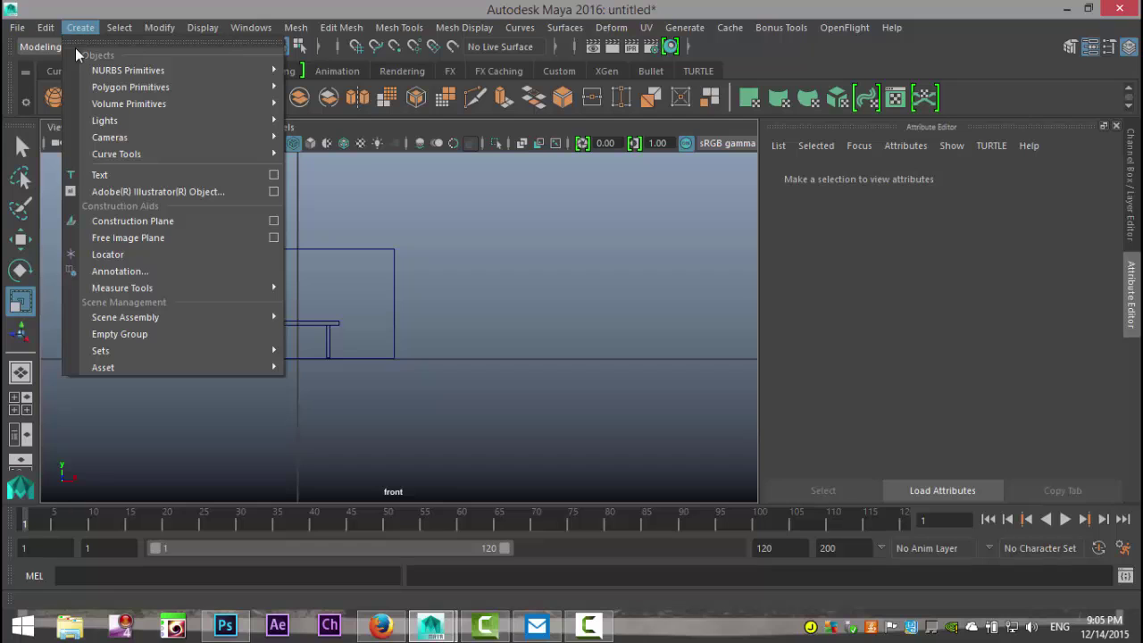
mouse_move(176, 291)
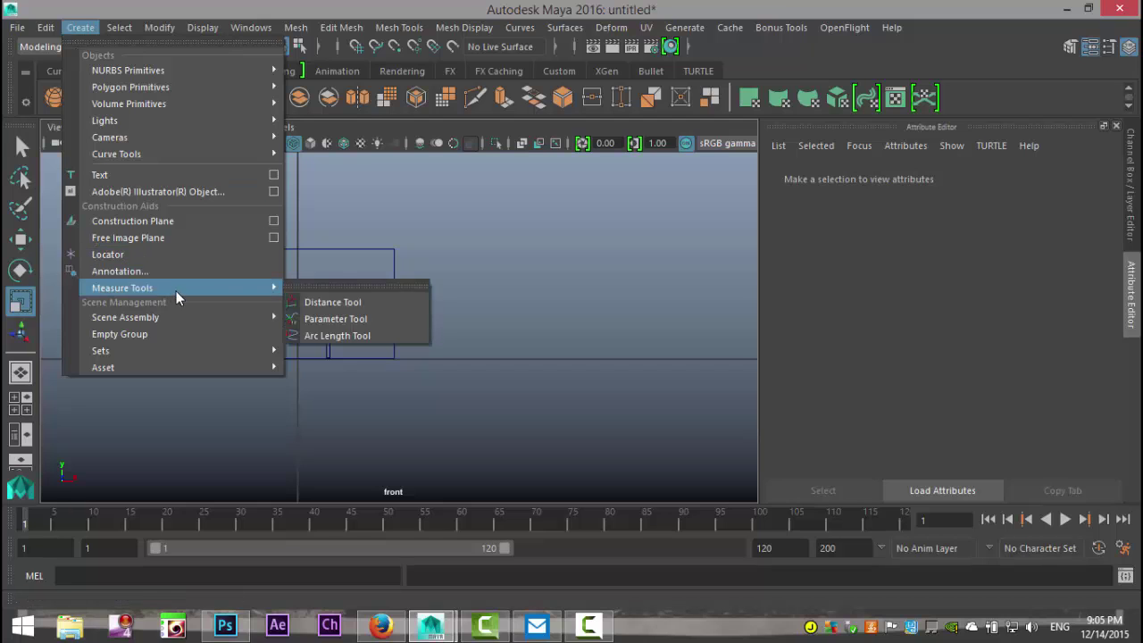
left_click(349, 302)
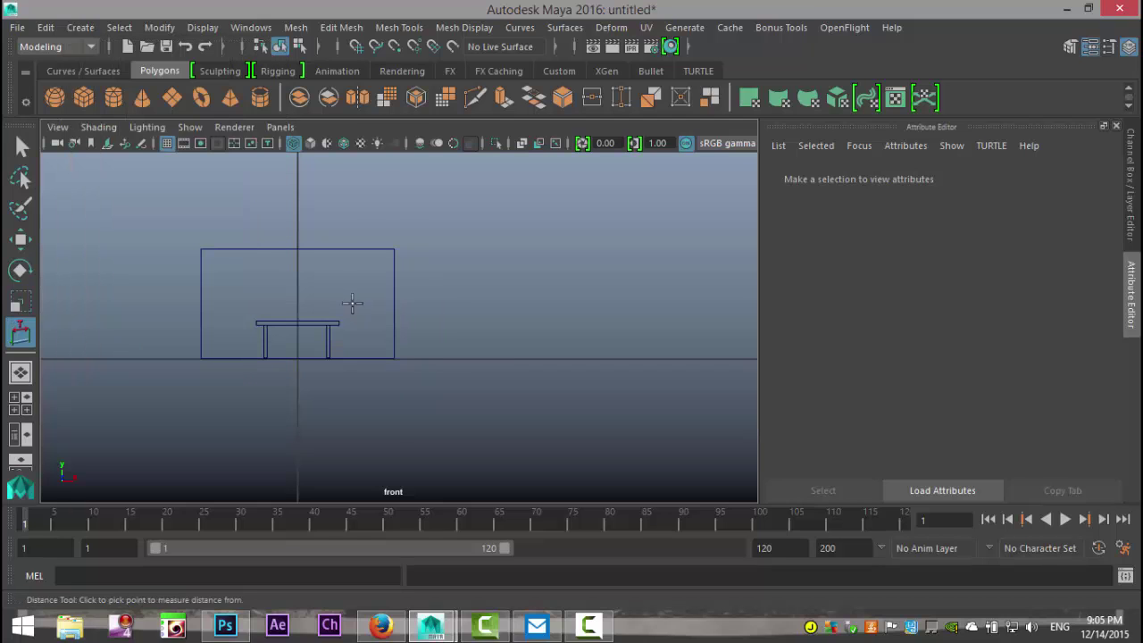
left_click(456, 358)
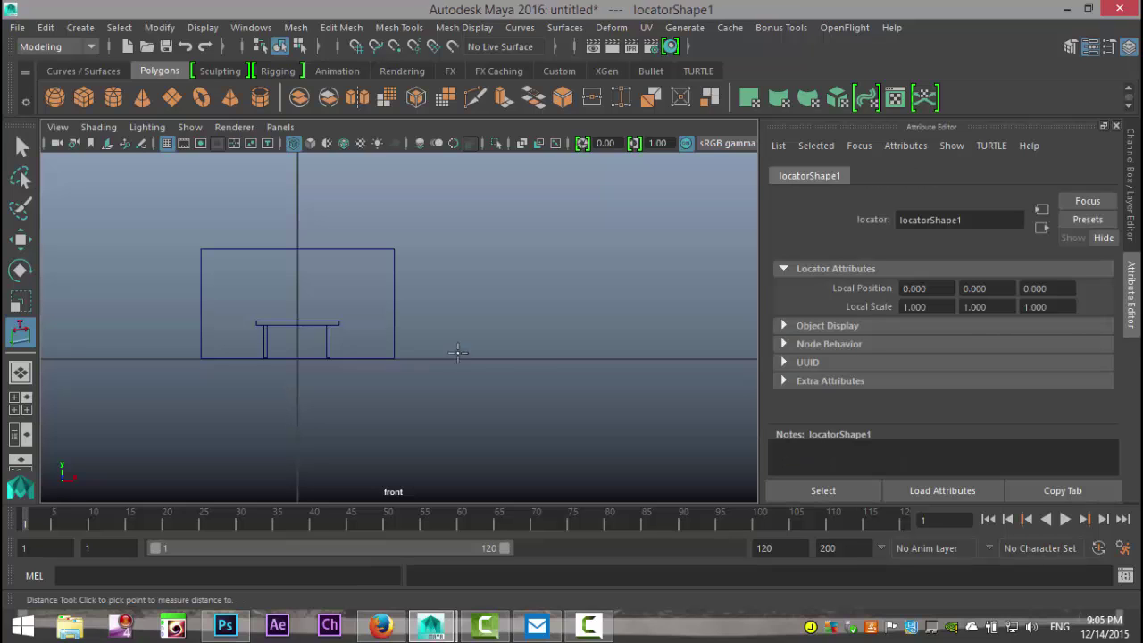
left_click_drag(457, 356, 455, 247)
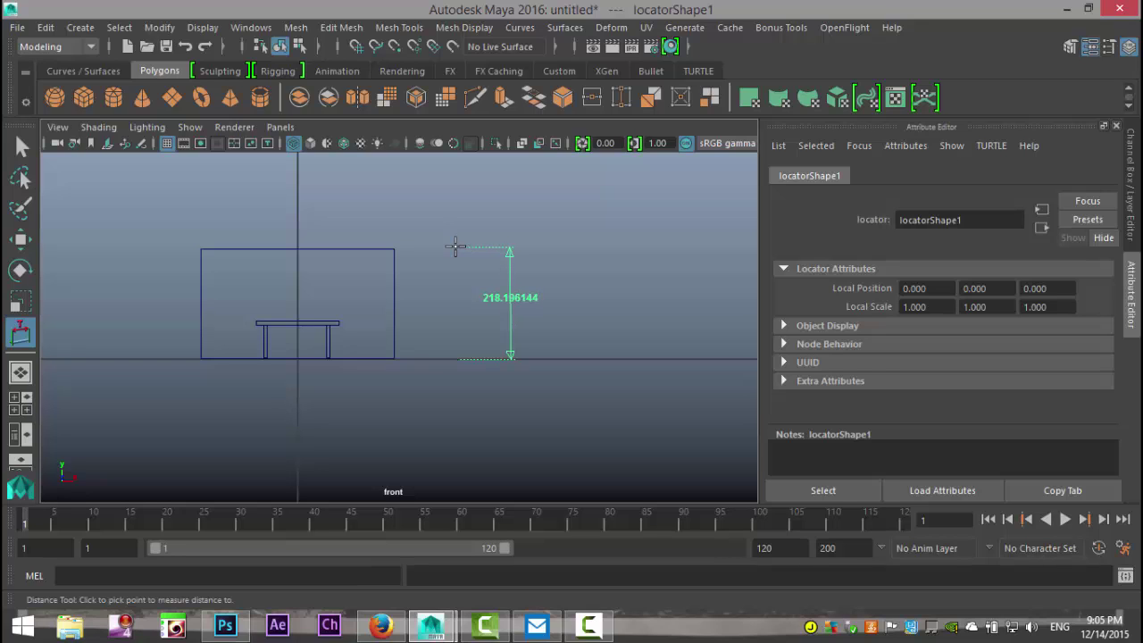
left_click_drag(455, 247, 456, 247)
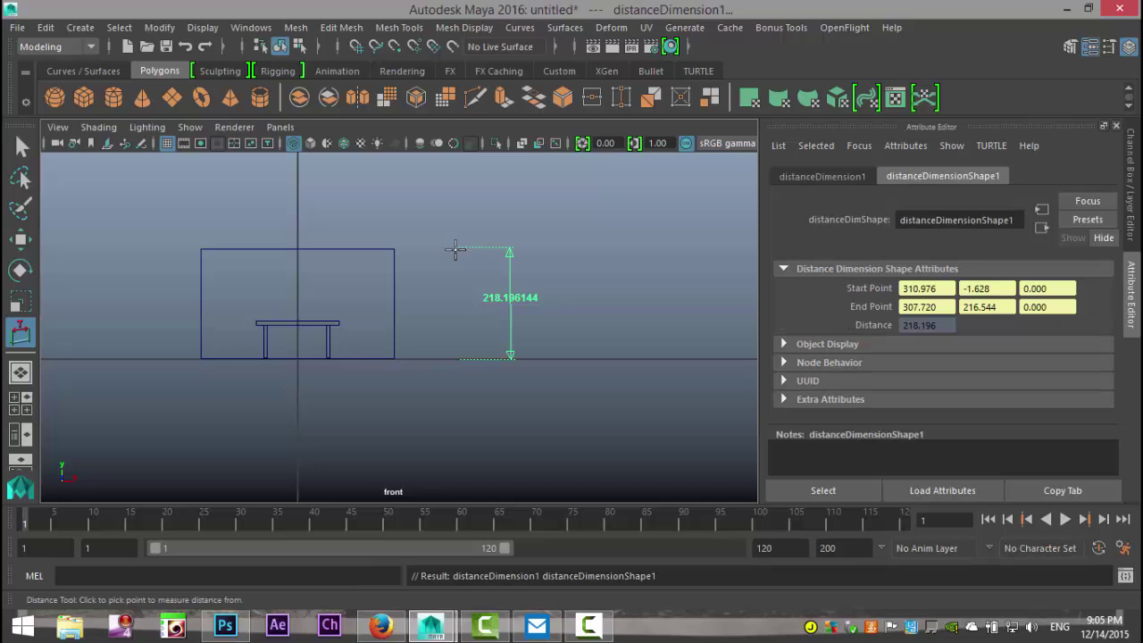
Undo the distance measurement and return to a closer perspective view of the room and table.
key("ctrl+z")
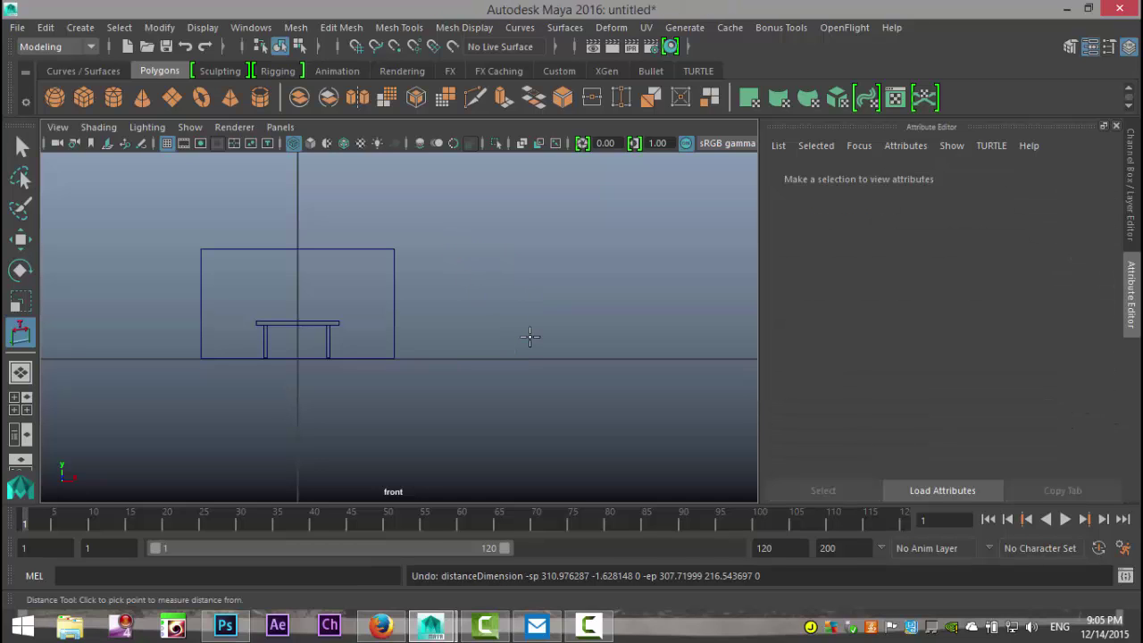
left_click(21, 402)
key("space")
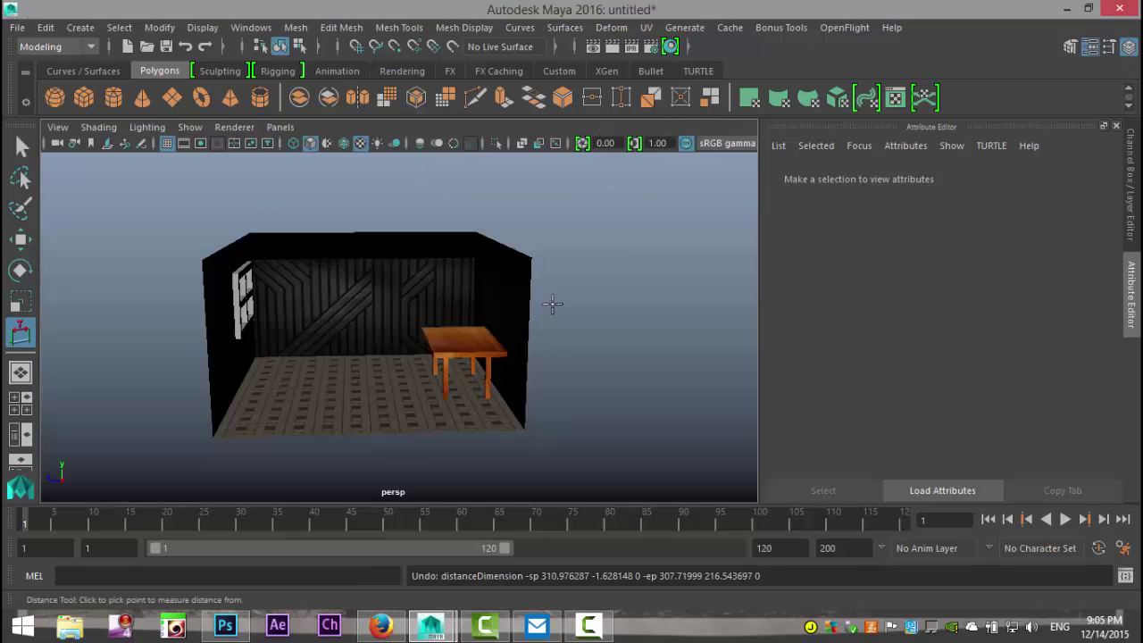
left_click_drag(493, 360, 523, 357, "alt")
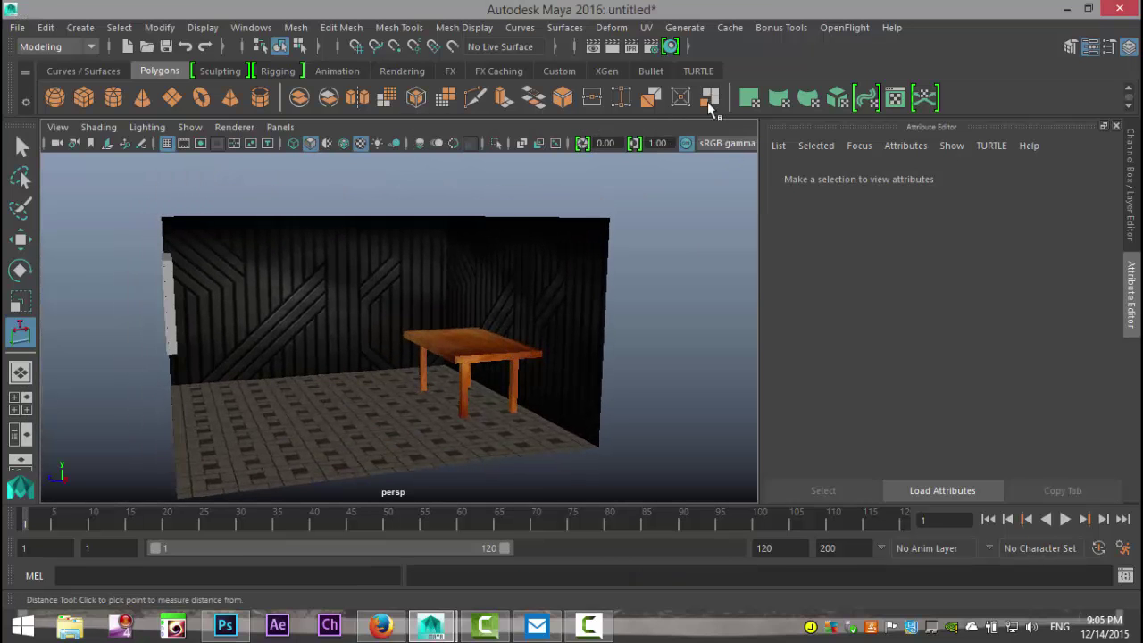
Open the Render Settings at full size and choose the HD 540 image size preset.
left_click(651, 51)
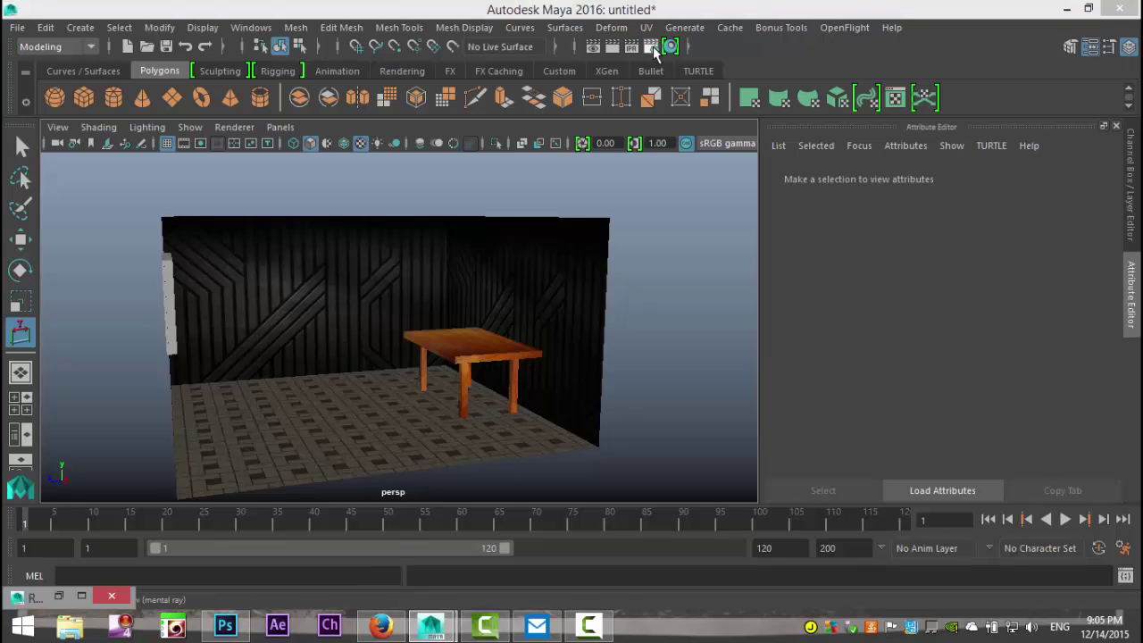
left_click(83, 596)
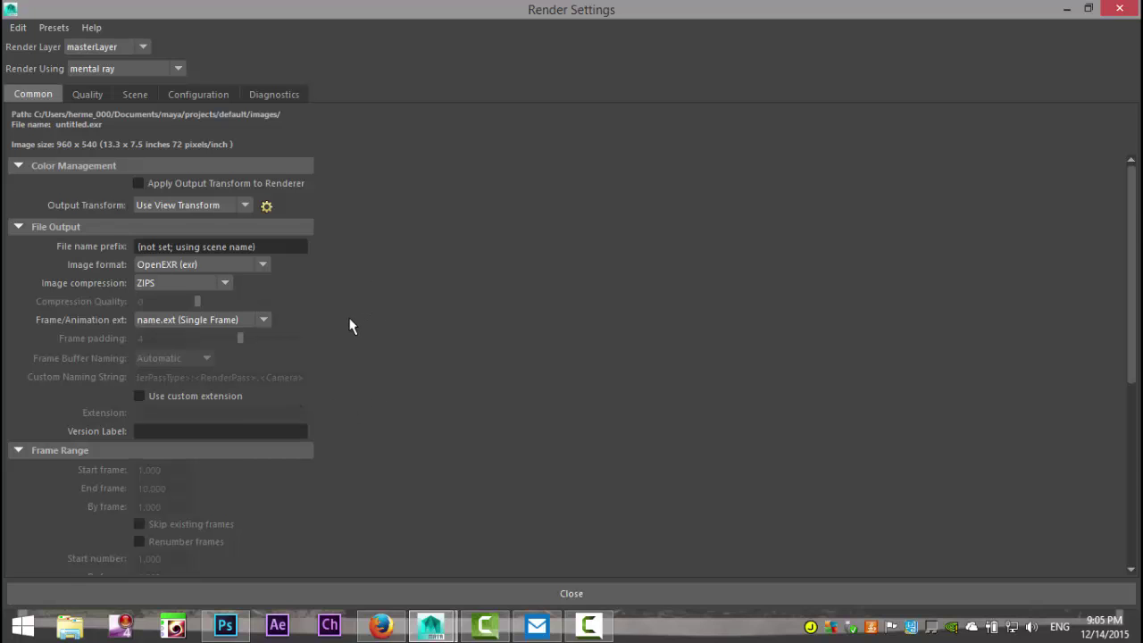
scroll(344, 344, "down", 6)
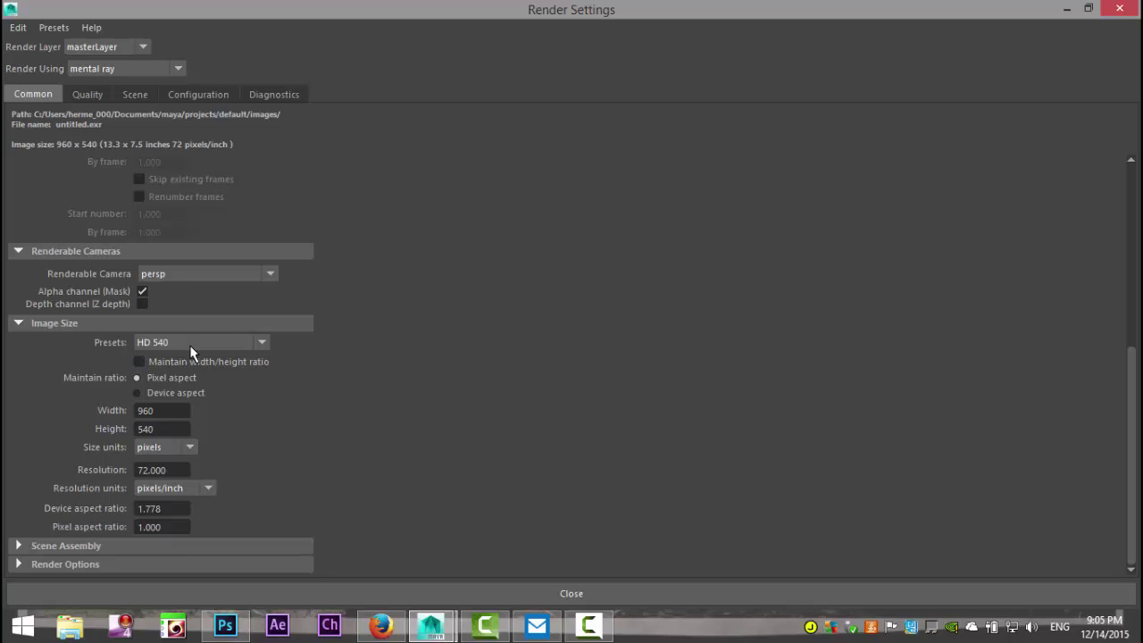
left_click(262, 347)
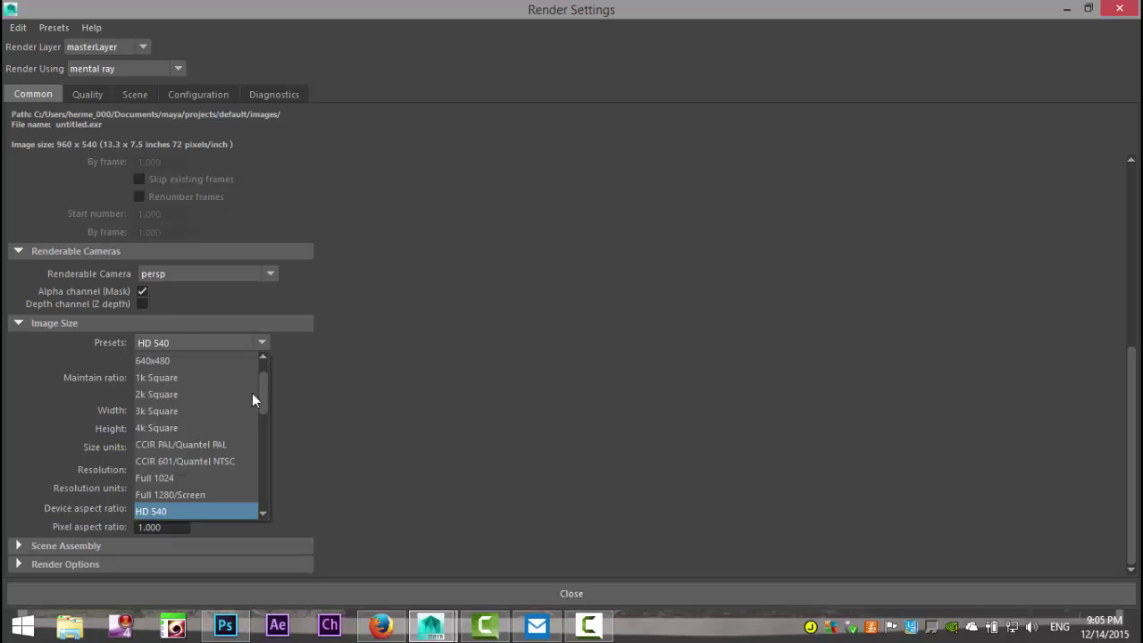
left_click(264, 515)
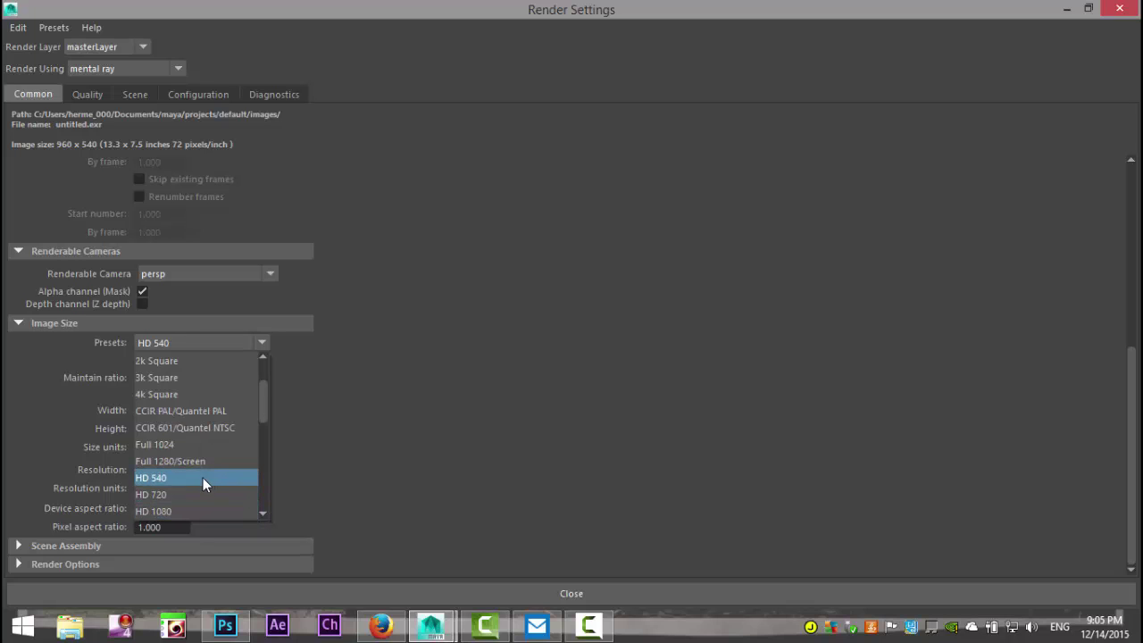
left_click(215, 477)
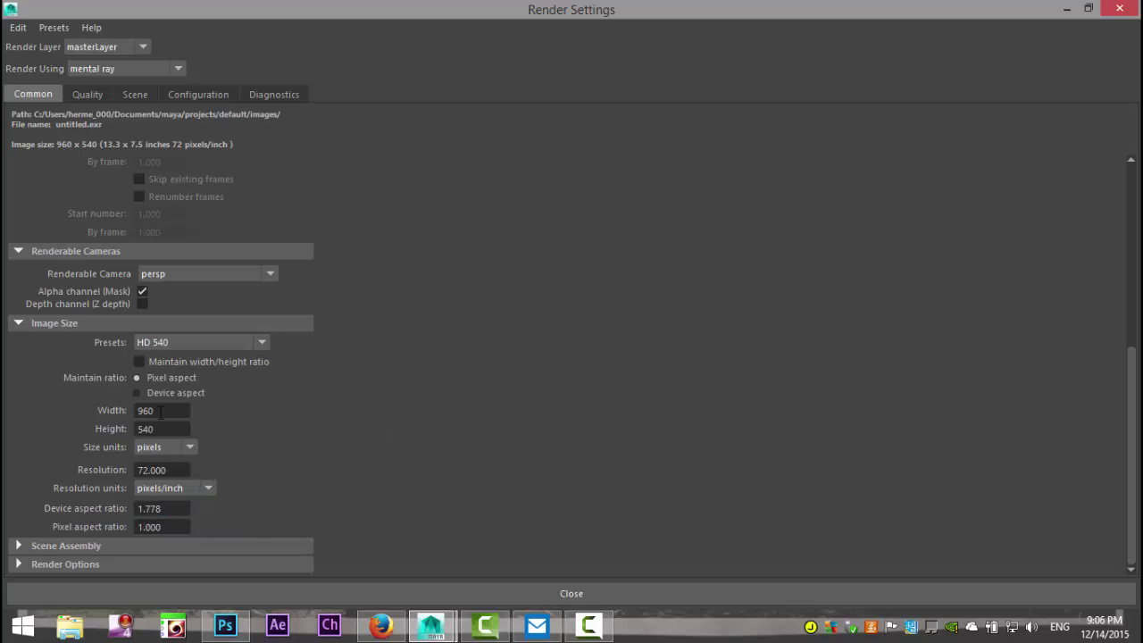
Review the common render settings and expand Render Options to check the Enable Default Light setting.
scroll(373, 459, "up", 2)
scroll(374, 459, "up", 5)
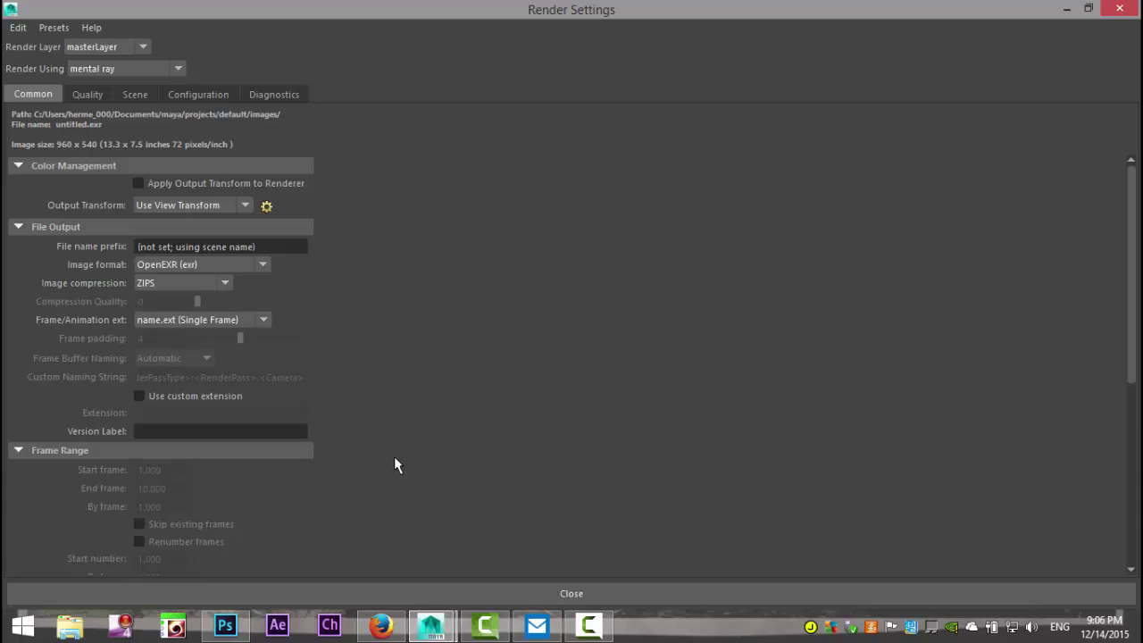
scroll(393, 457, "down", 7)
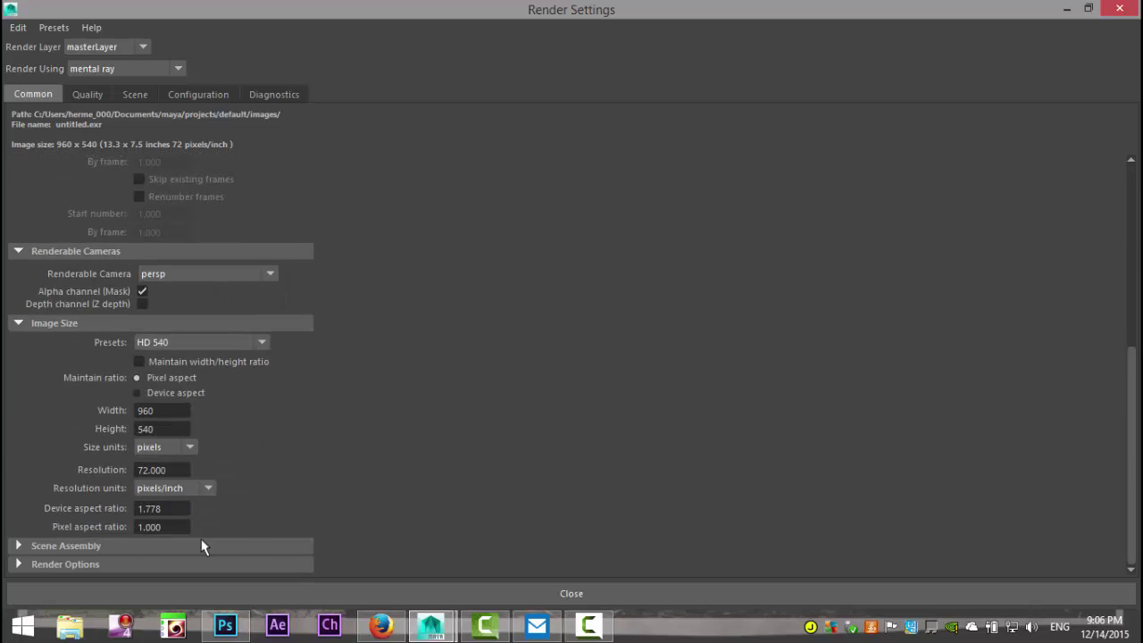
left_click(20, 564)
scroll(311, 457, "down", 3)
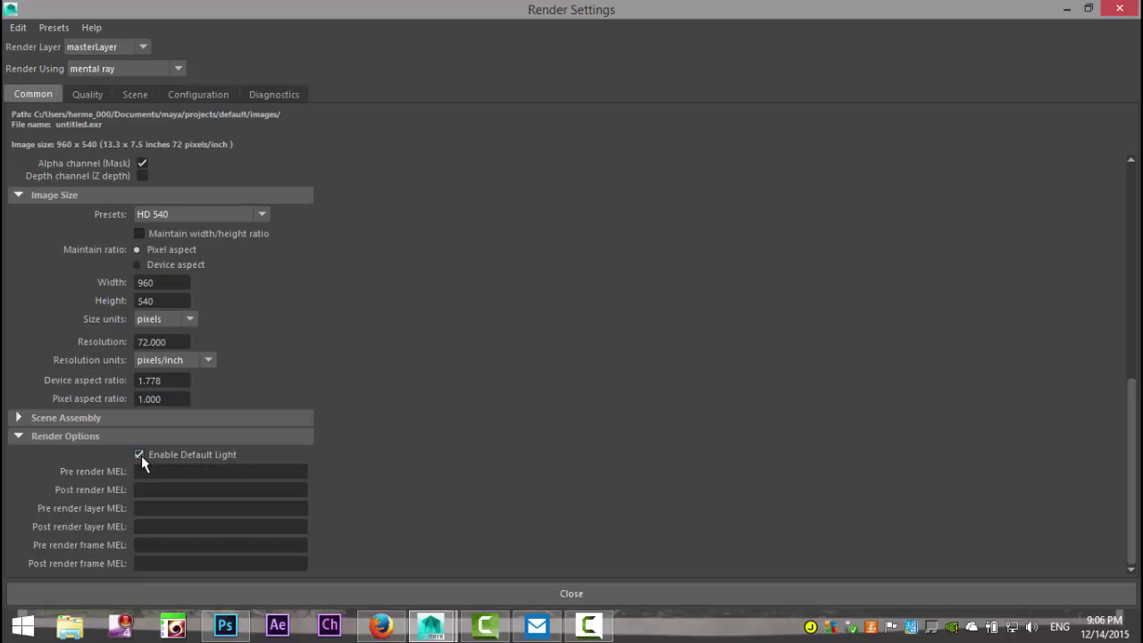
scroll(355, 482, "up", 10)
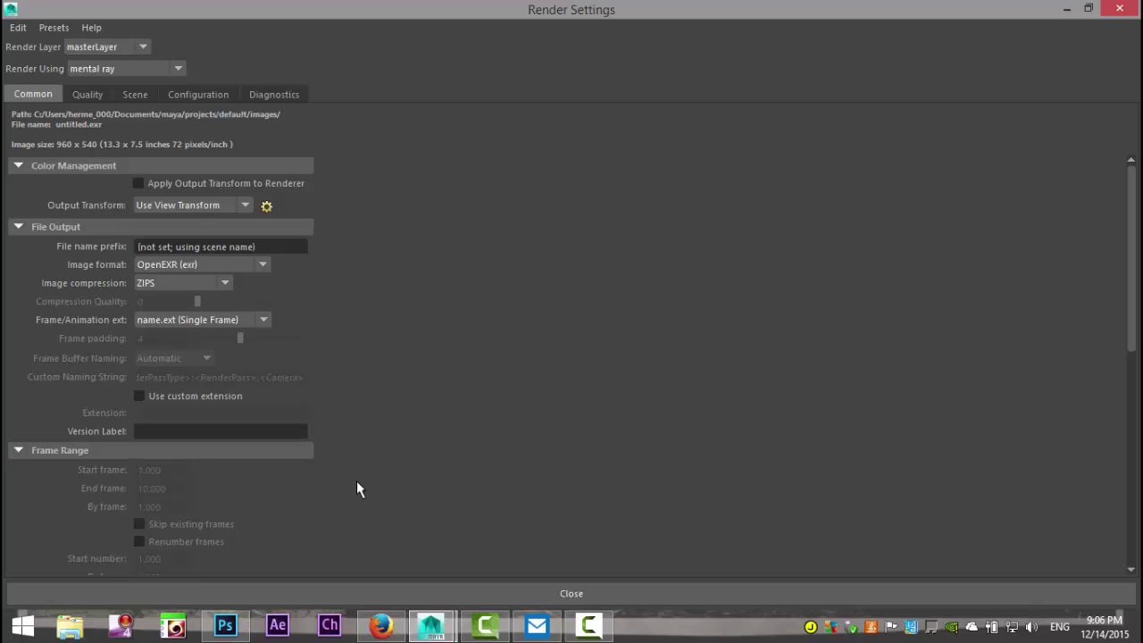
Enable Show Advanced Settings for the mental ray quality options and display the expanded Sampling parameters.
left_click(83, 96)
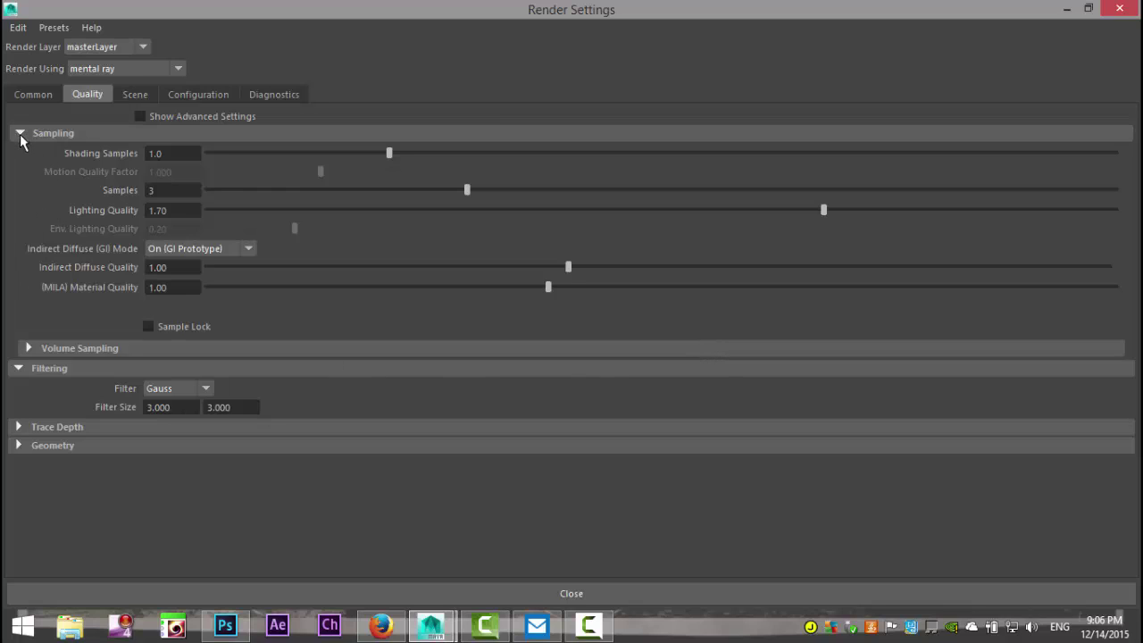
left_click(135, 96)
left_click(78, 94)
left_click(19, 132)
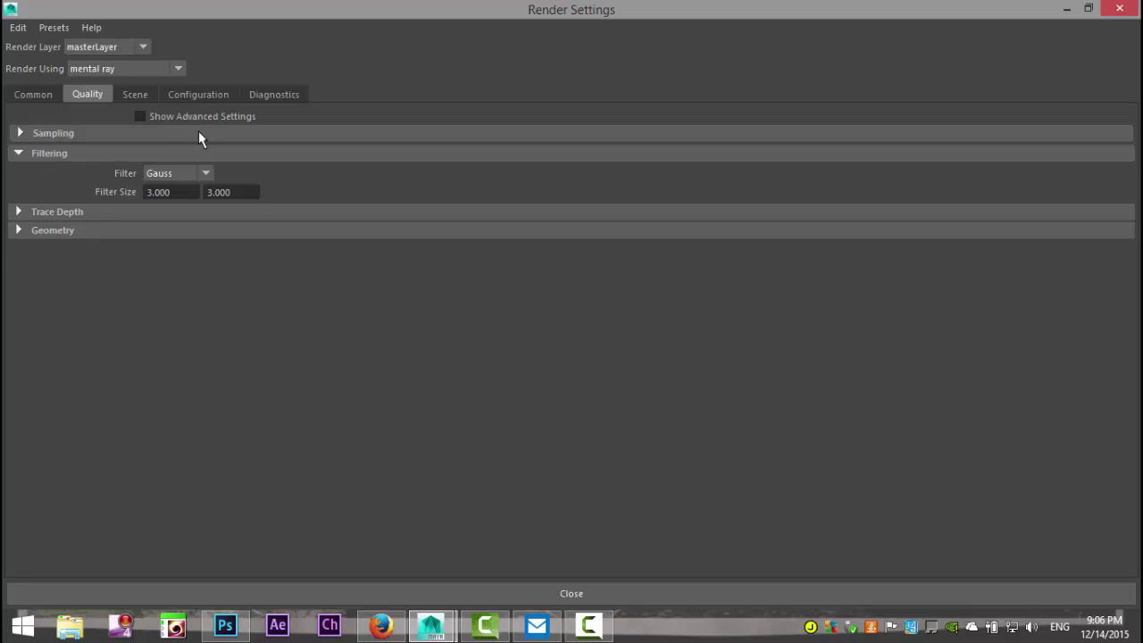
left_click(140, 116)
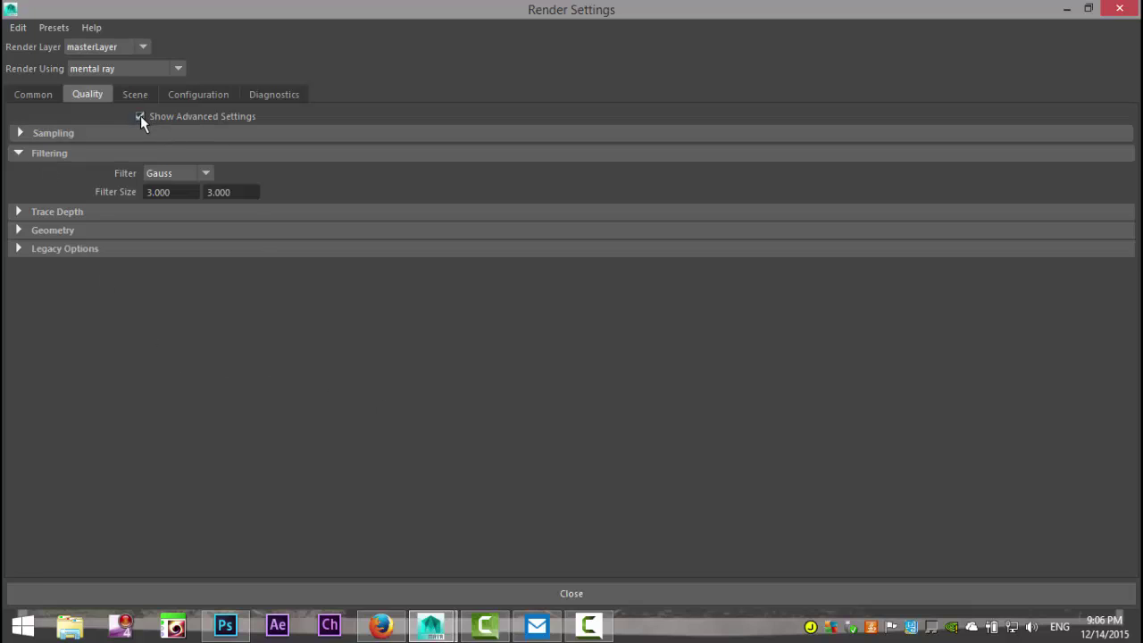
left_click(20, 134)
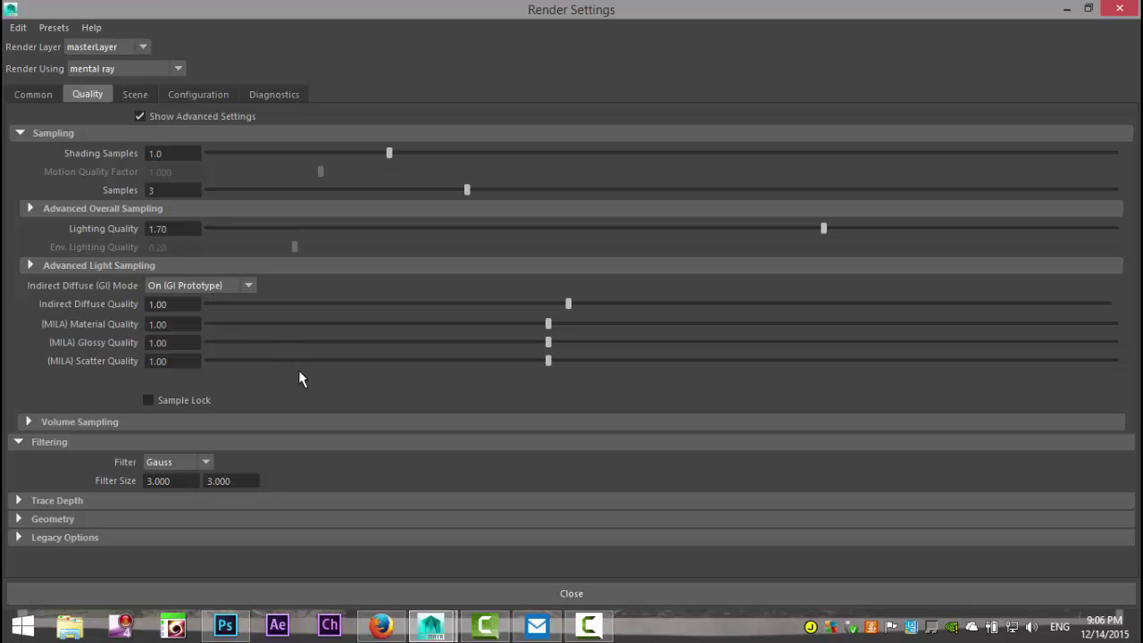
Review mental ray's Scene, Configuration and Diagnostics settings.
left_click(135, 95)
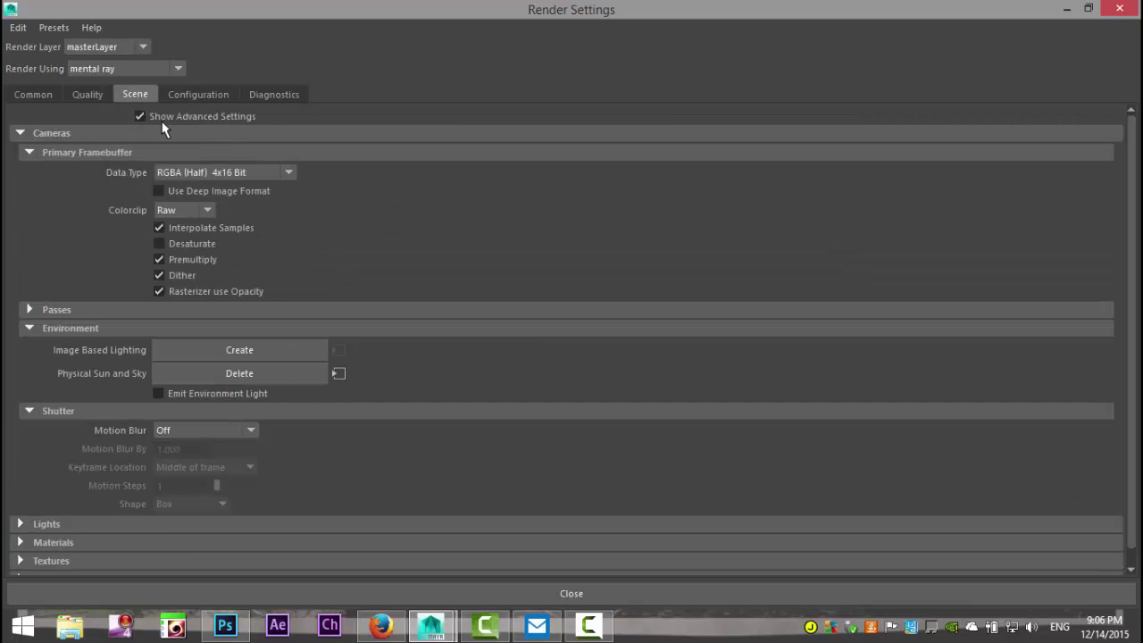
scroll(314, 331, "down", 1)
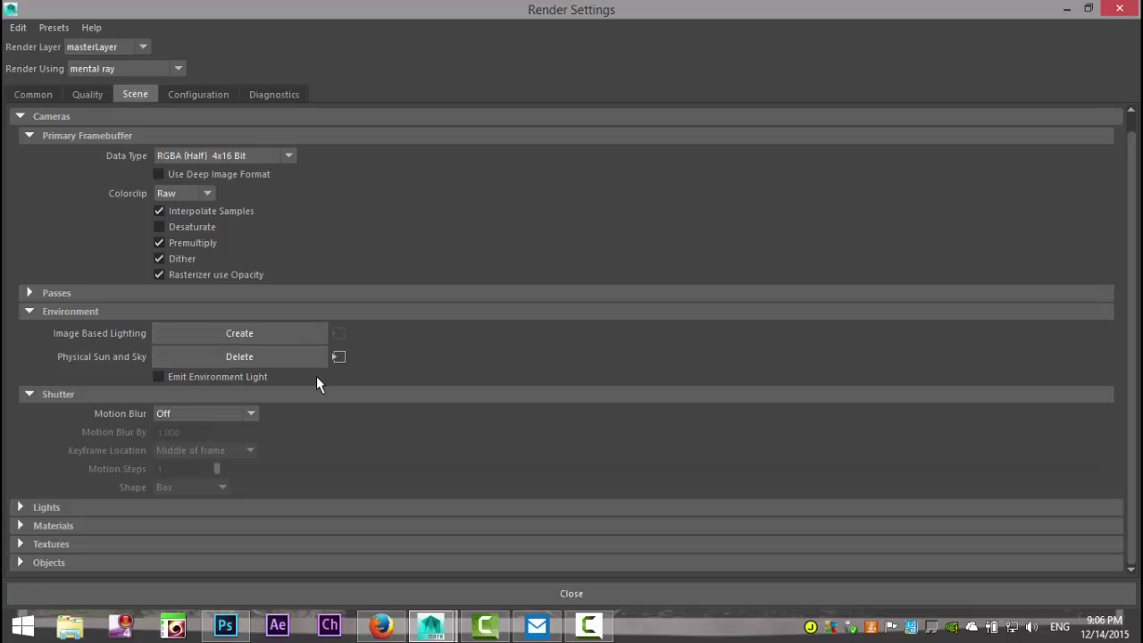
scroll(316, 379, "up", 1)
left_click(198, 95)
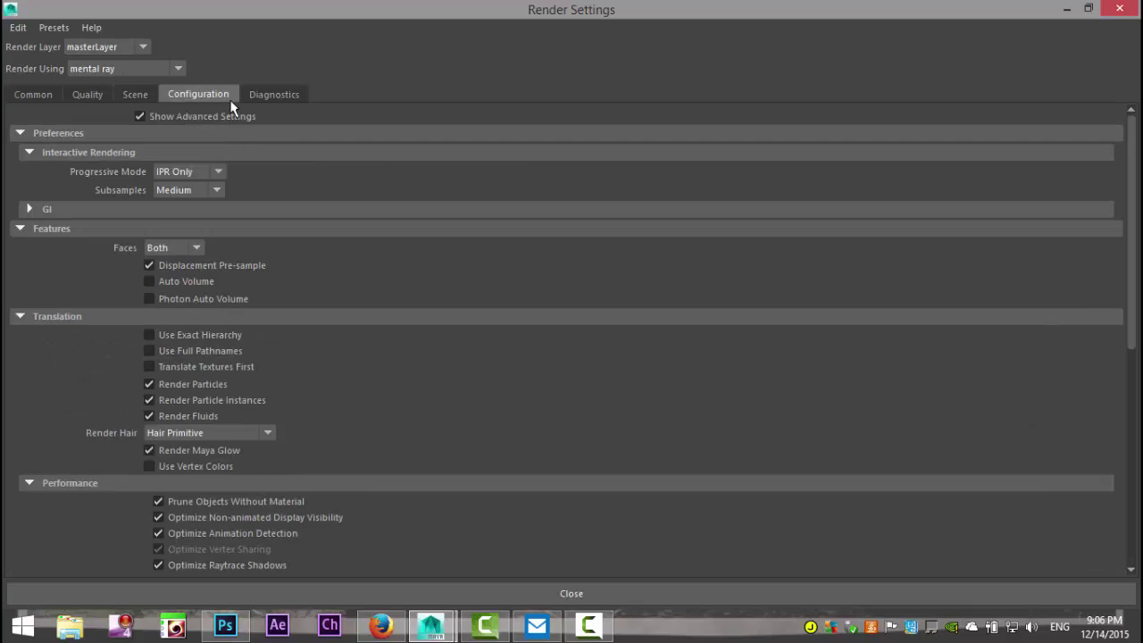
left_click(274, 95)
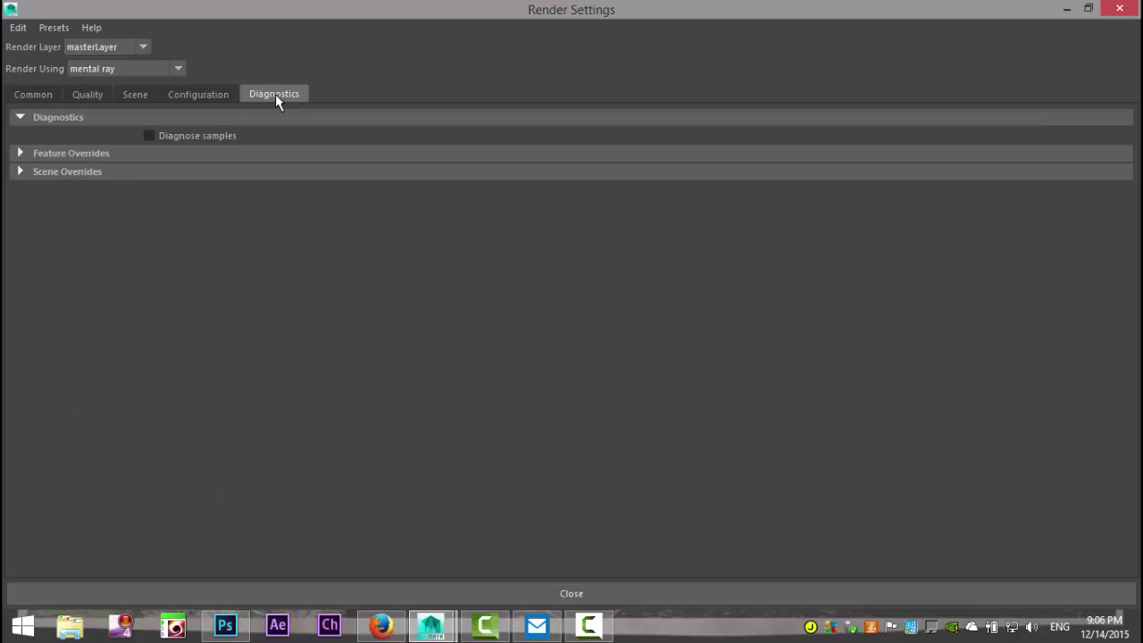
Set the renderer to Maya Software and minimize the Render Settings window.
left_click(135, 71)
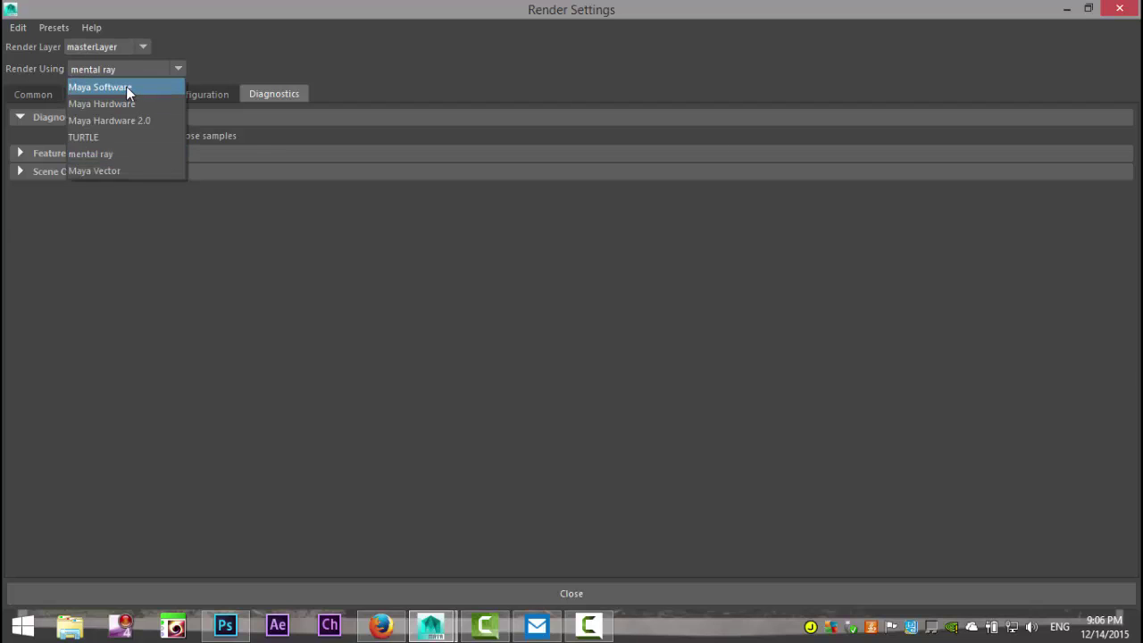
left_click(126, 85)
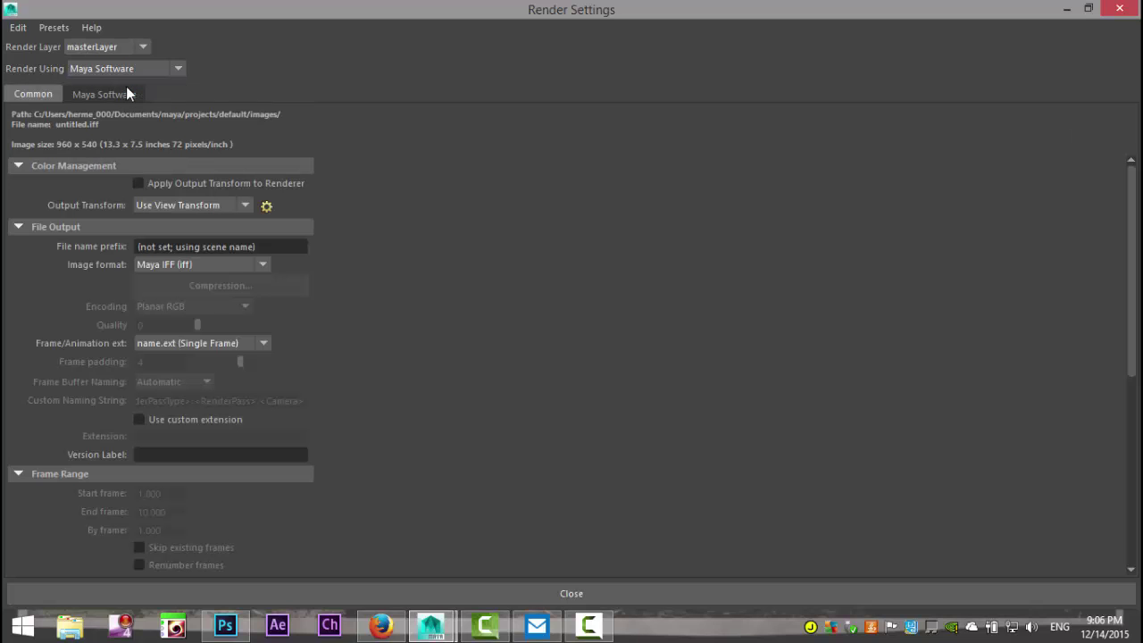
left_click(1066, 8)
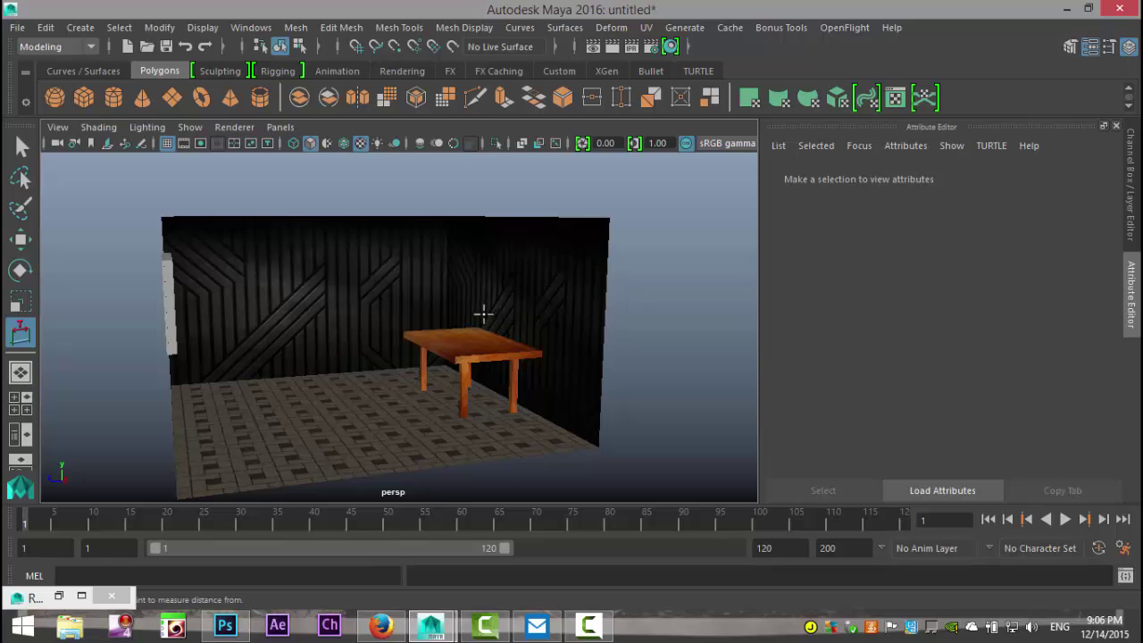
Create a spot light in the room scene.
scroll(486, 314, "down", 3)
mouse_move(503, 342)
left_mouse_down("alt")
mouse_move(474, 360)
mouse_move(497, 327)
mouse_move(487, 345)
left_mouse_up("alt")
mouse_move(476, 398)
left_mouse_down("alt")
mouse_move(506, 365)
mouse_move(467, 396)
mouse_move(477, 396)
left_mouse_up("alt")
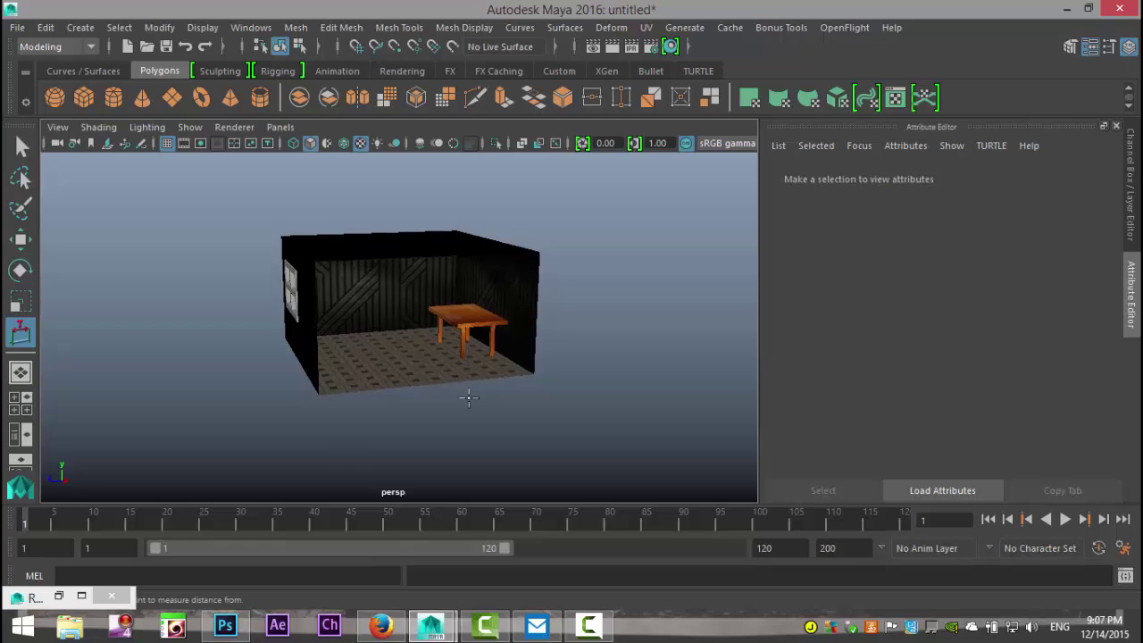
left_click(80, 28)
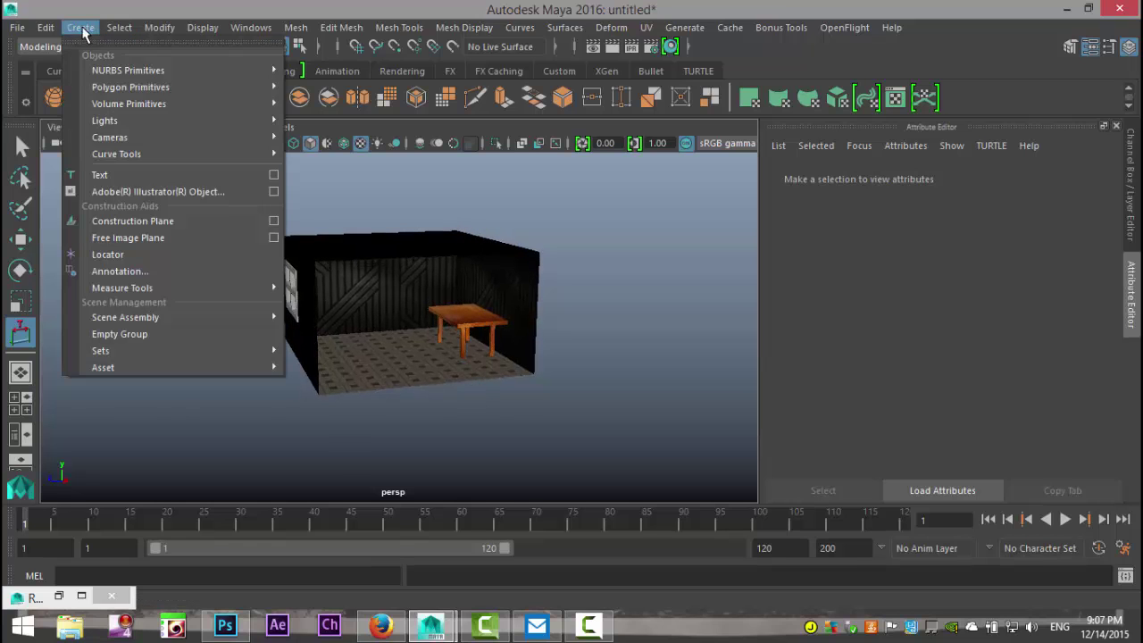
mouse_move(127, 119)
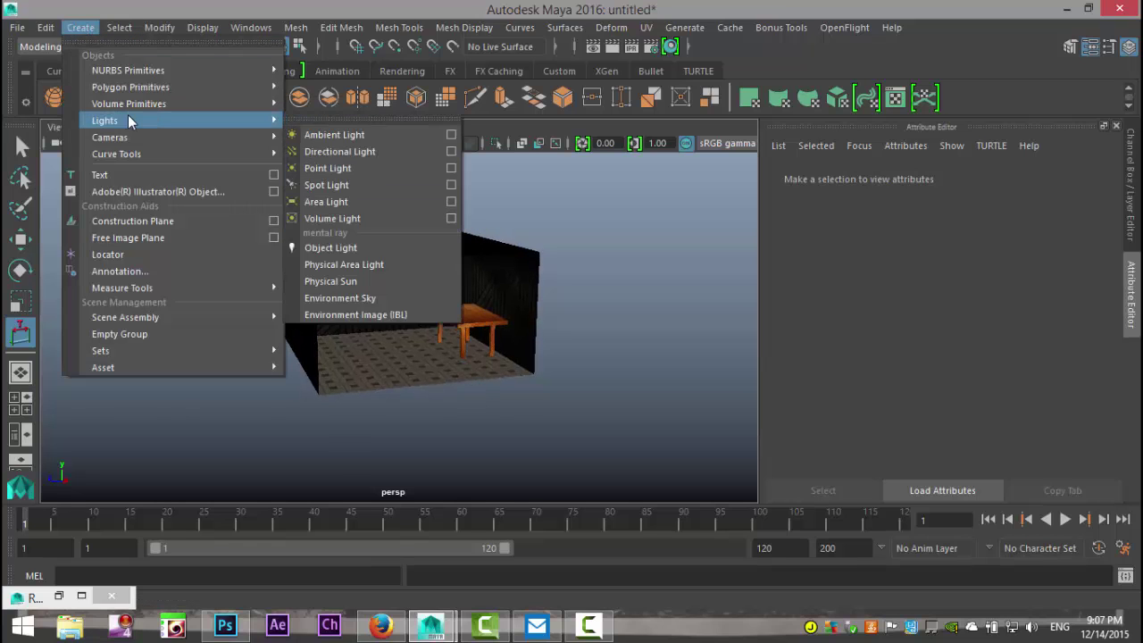
left_click(339, 186)
left_click_drag(464, 415, 456, 419, "alt")
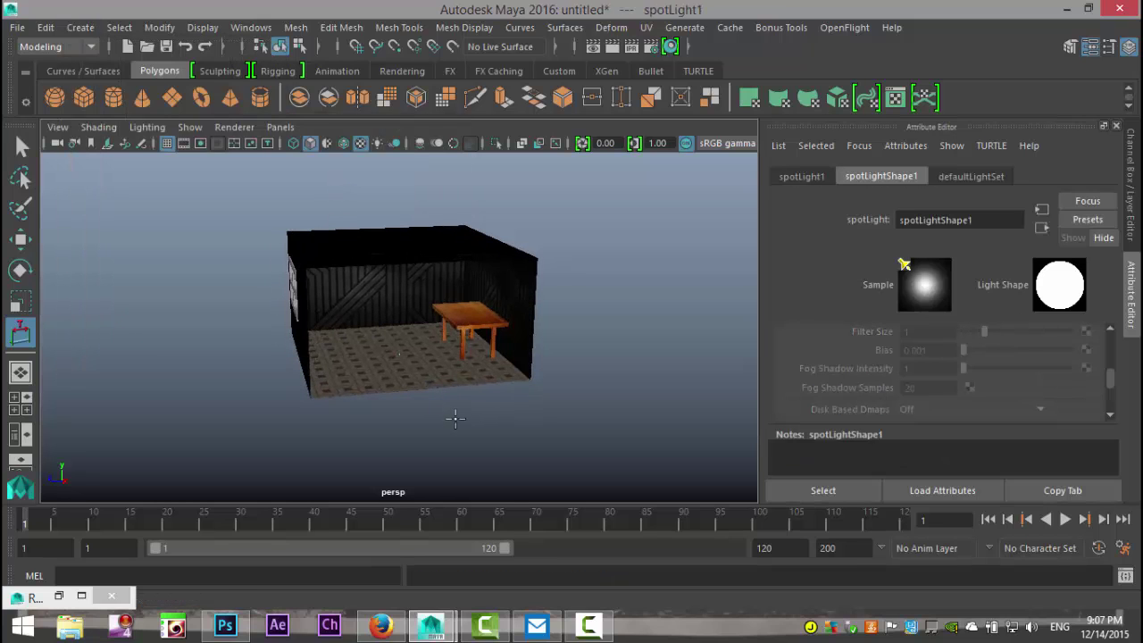
Raise the spot light to a height of about 105 units inside the room and scale it up uniformly to about 58.
key("w")
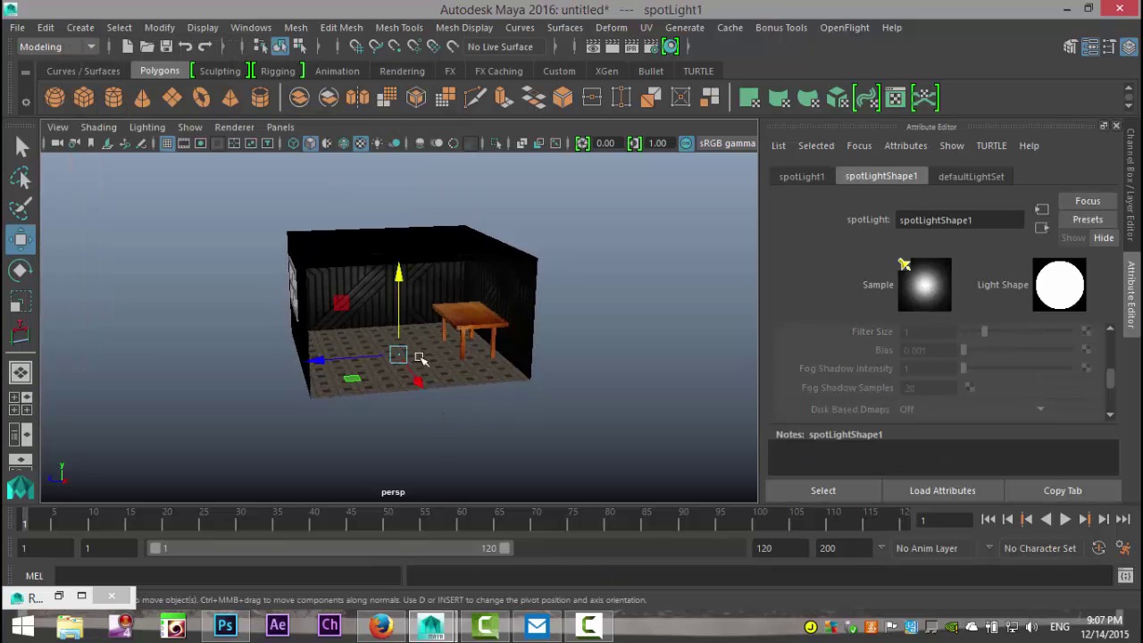
left_click_drag(402, 273, 404, 221)
key("r")
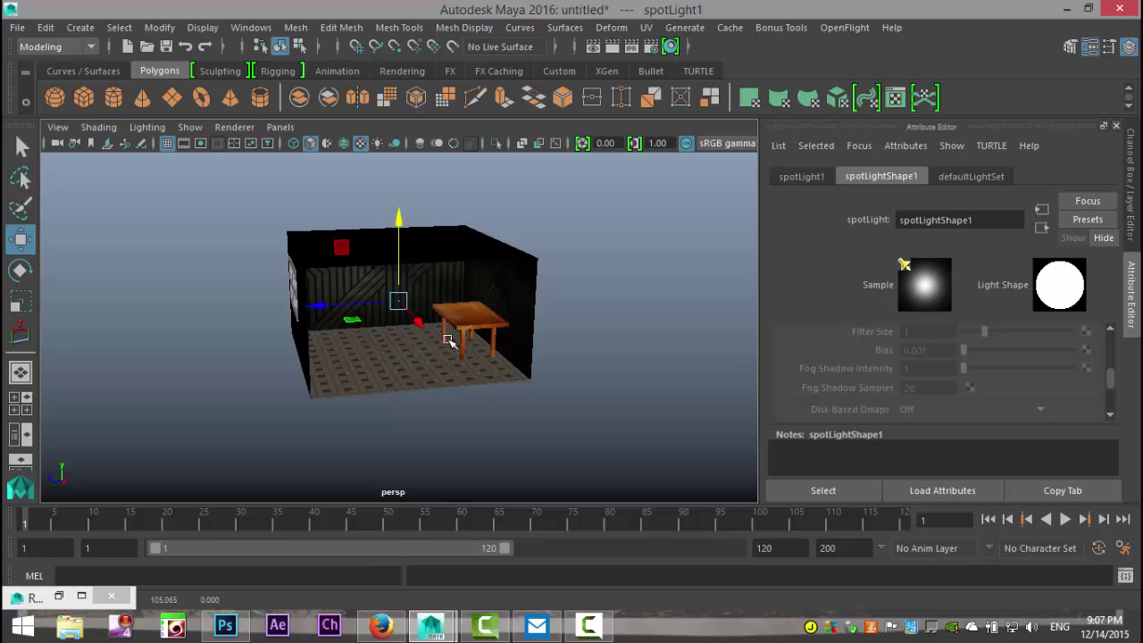
left_click_drag(399, 299, 455, 341)
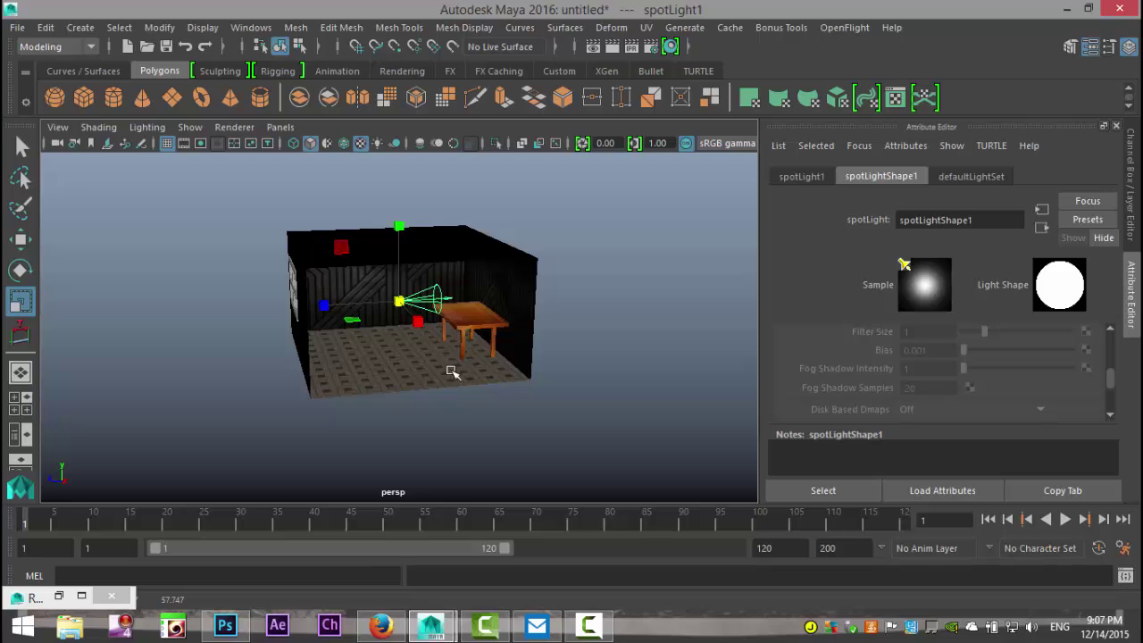
Move the spot light outside the window wall to about Z 428 and place its aim point inside the room near the table.
key("w")
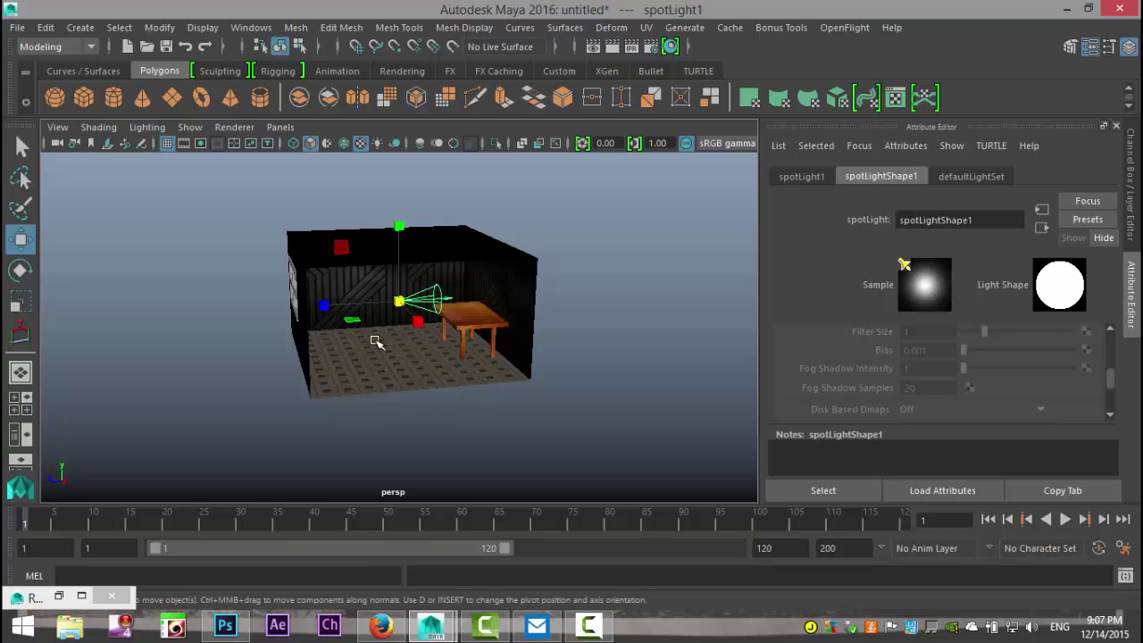
left_click_drag(320, 309, 70, 337)
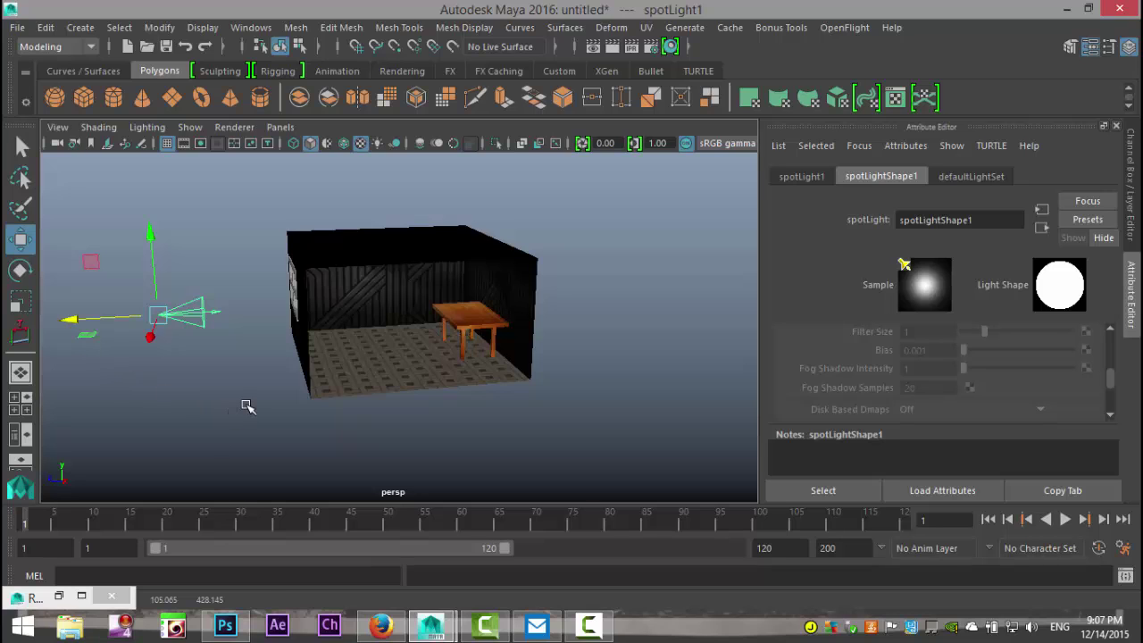
key("t")
left_click_drag(98, 316, 350, 335)
left_click_drag(404, 258, 446, 401)
scroll(448, 415, "up", 2)
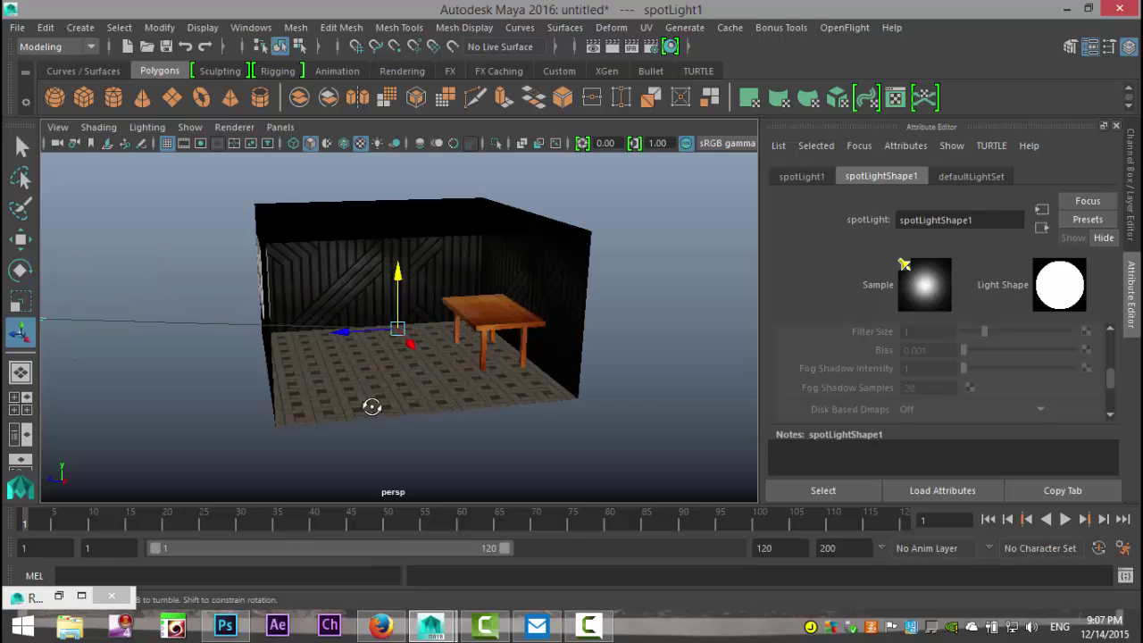
With scene lighting displayed, align the spot light with the window at about Y 181, Z 563, and shift its aim point toward the table.
left_click_drag(371, 406, 534, 430, "alt")
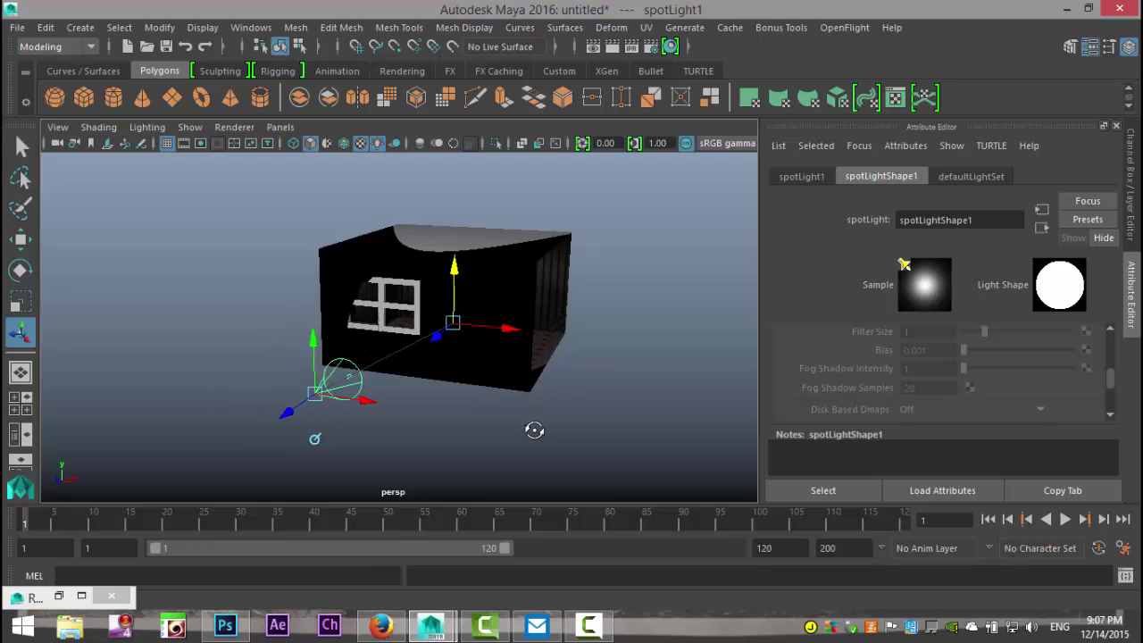
left_click_drag(380, 409, 137, 262)
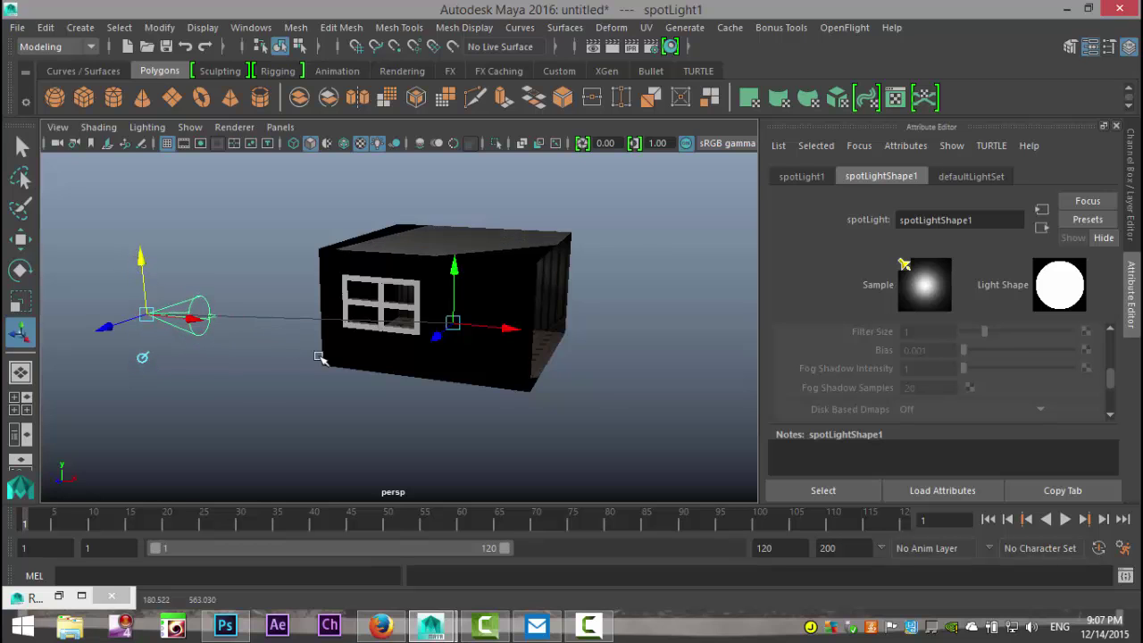
left_click_drag(319, 357, 234, 366, "alt")
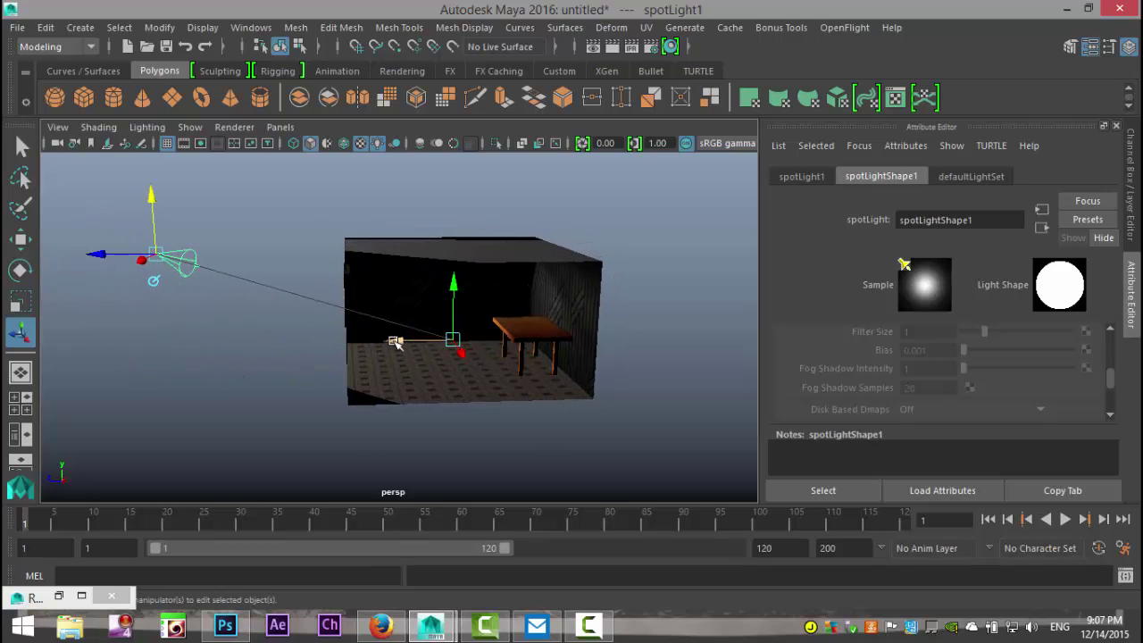
mouse_move(396, 340)
left_mouse_down()
mouse_move(424, 348)
mouse_move(412, 344)
left_mouse_up()
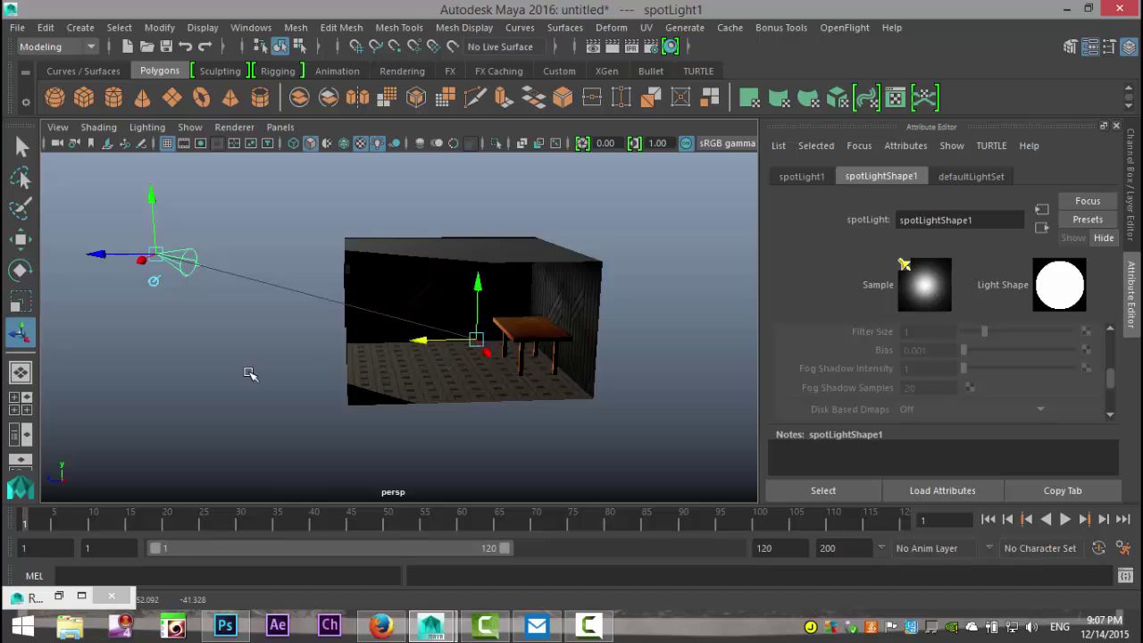
left_click_drag(250, 375, 334, 400, "alt")
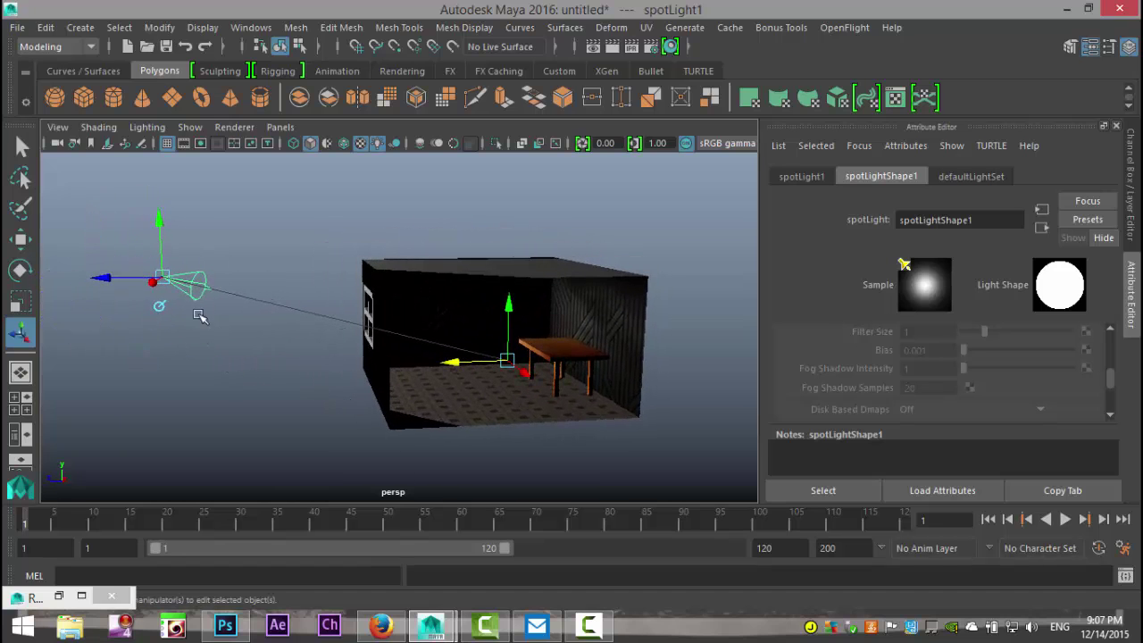
left_click_drag(232, 334, 183, 334, "alt")
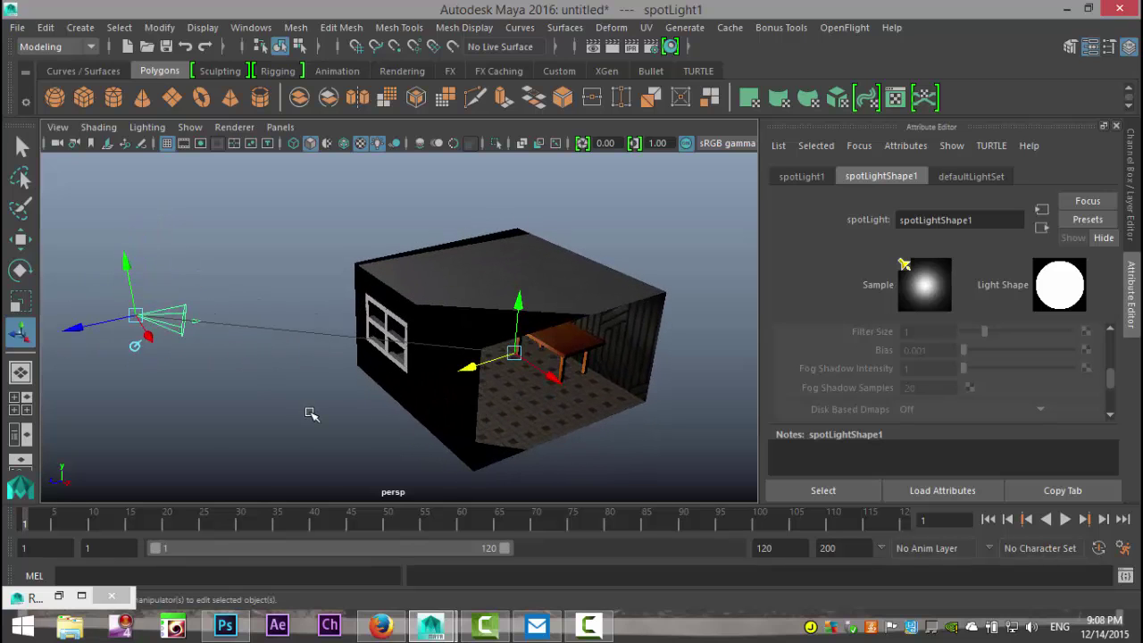
Stretch the spot light along its beam so the cone reaches through the room, trimming the excess length beyond the far wall.
scroll(311, 414, "down", 5)
key("q")
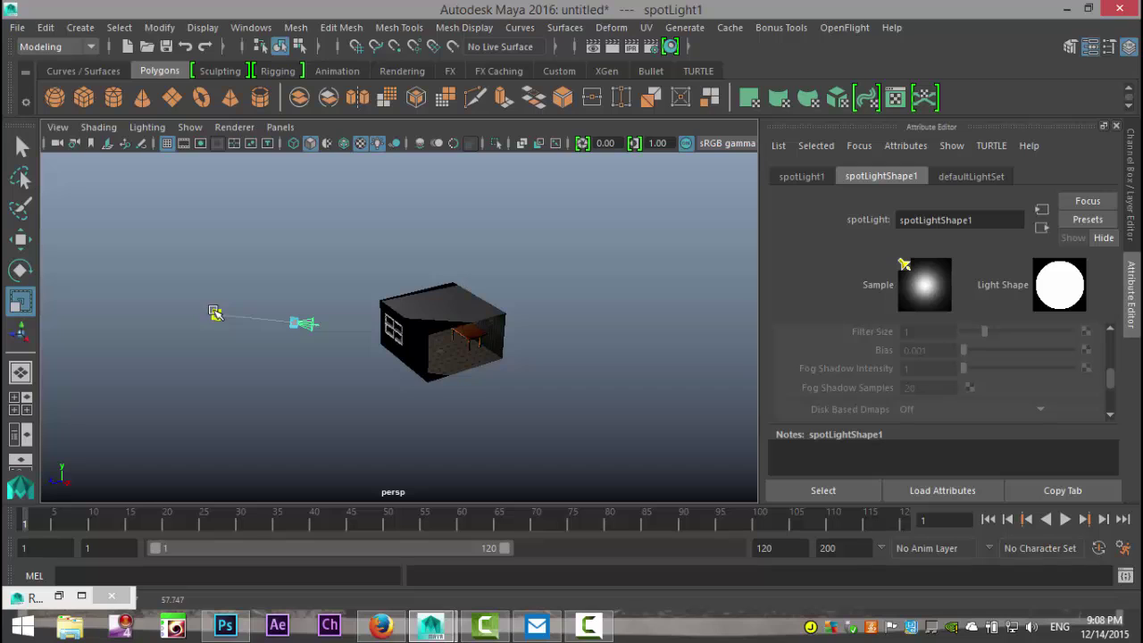
left_click_drag(215, 313, 106, 320)
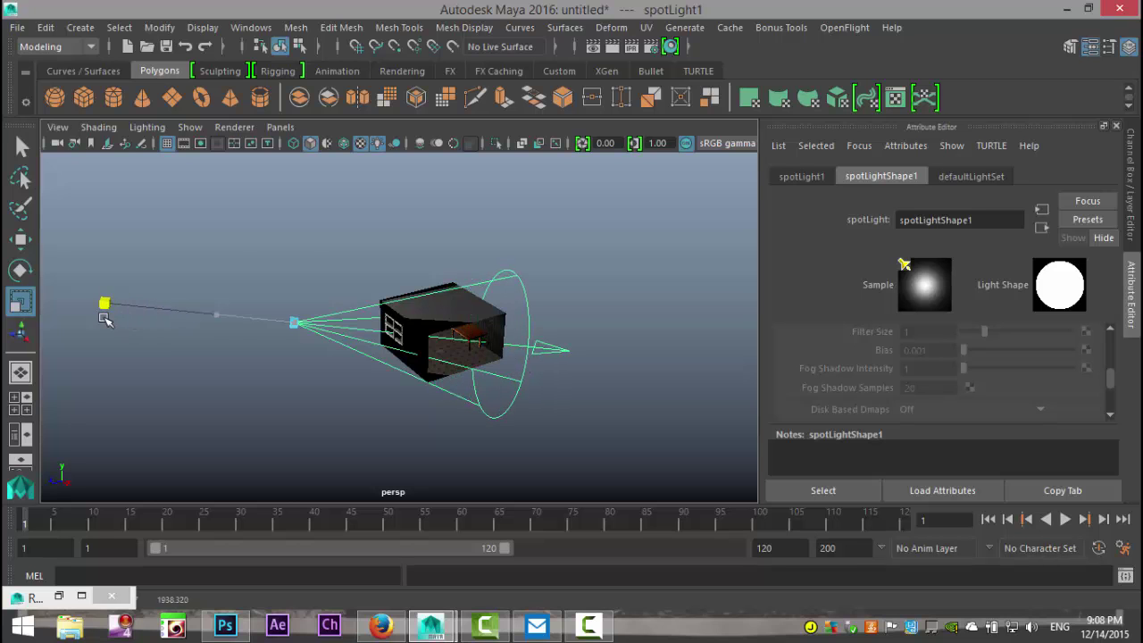
scroll(449, 366, "up", 2)
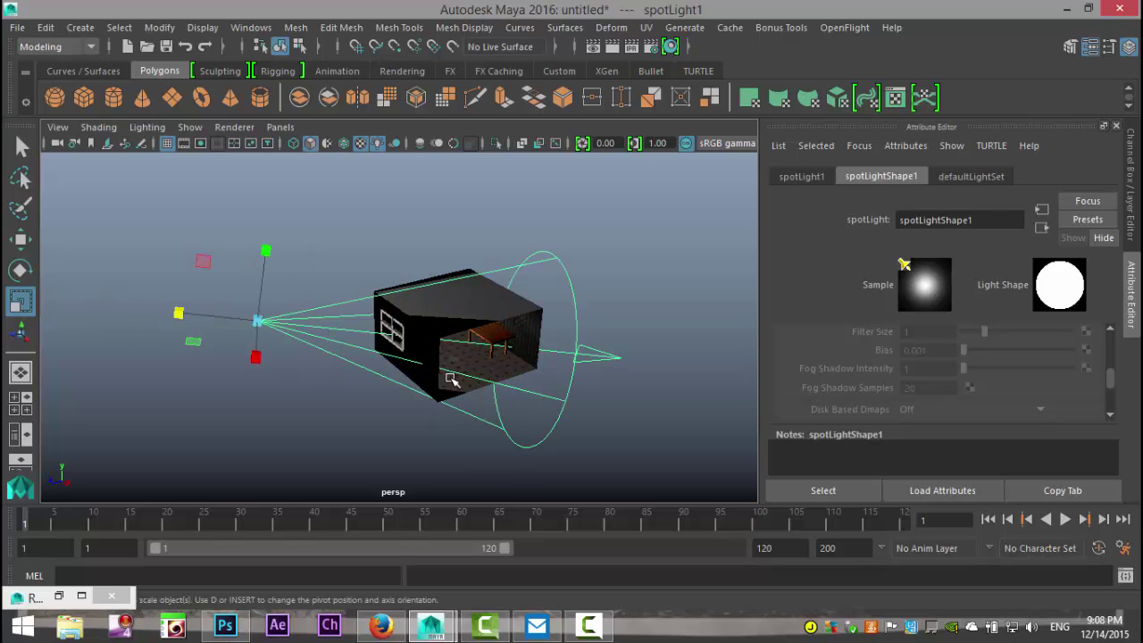
left_click_drag(653, 364, 584, 339, "alt")
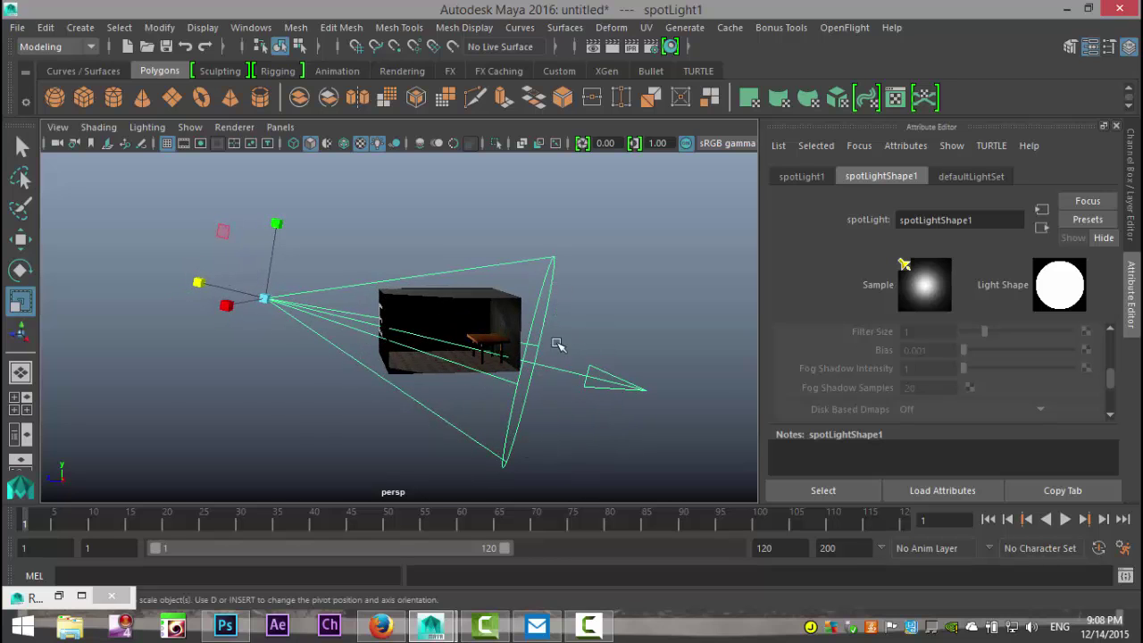
left_click_drag(198, 282, 222, 293)
left_click_drag(452, 375, 382, 402, "alt")
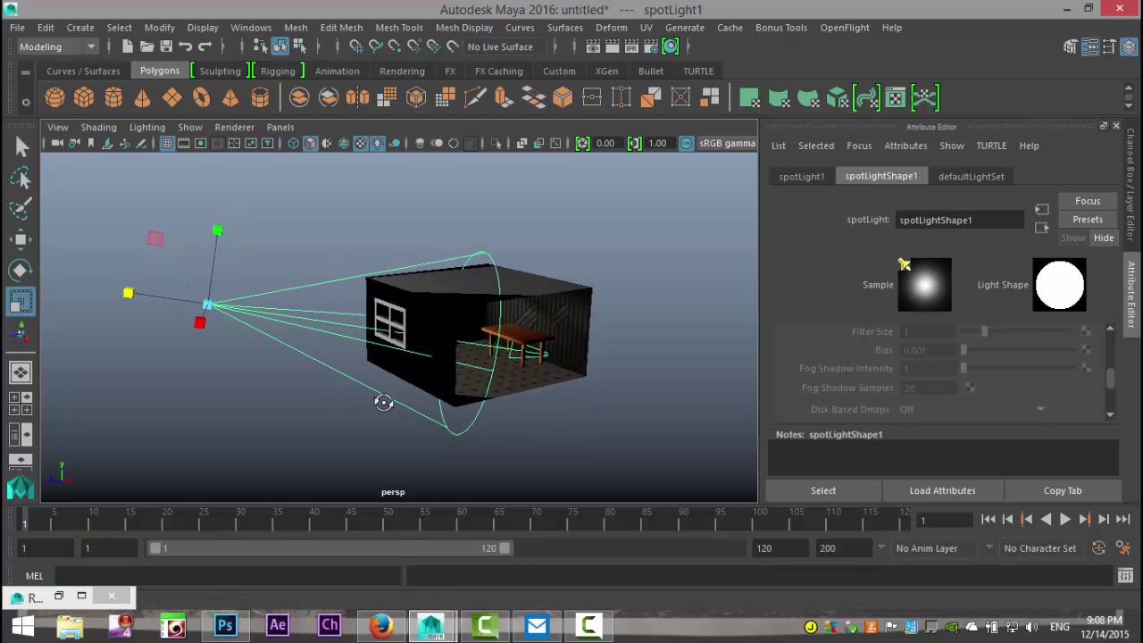
Lengthen the spot light along its beam to a Z scale of about 1900 and adjust its overall size so the cone passes the room.
middle_click_drag(484, 401, 415, 401, "alt")
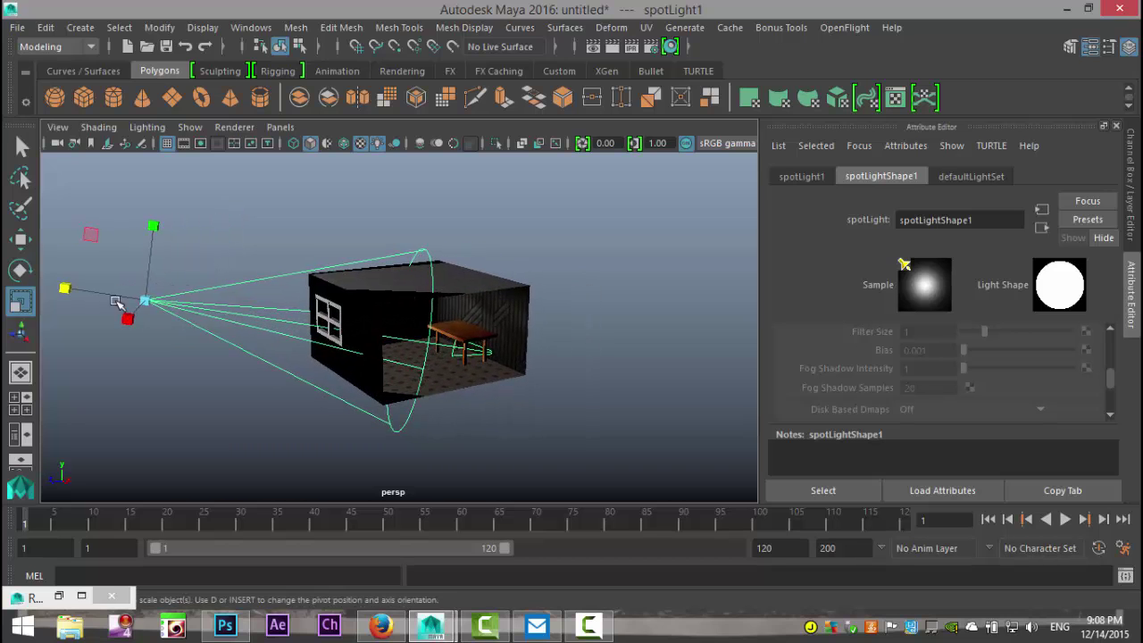
left_click_drag(66, 286, 27, 292)
mouse_move(196, 357)
left_mouse_down("alt")
mouse_move(249, 340)
mouse_move(333, 339)
mouse_move(383, 357)
mouse_move(184, 370)
left_mouse_up("alt")
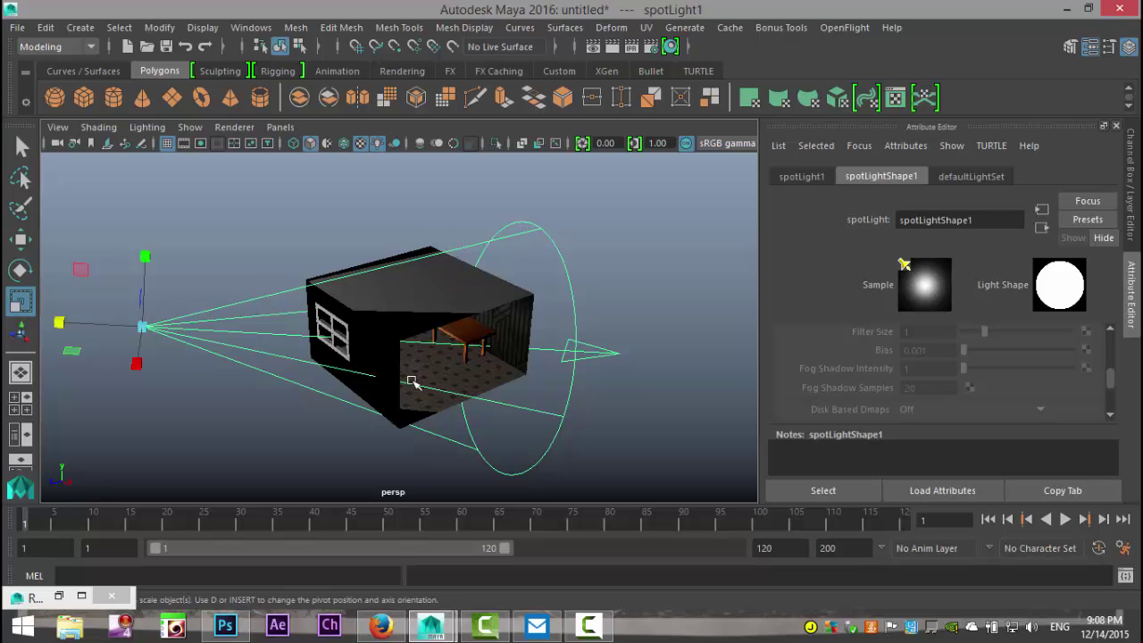
left_click_drag(412, 381, 262, 370, "alt")
left_click_drag(157, 284, 141, 284)
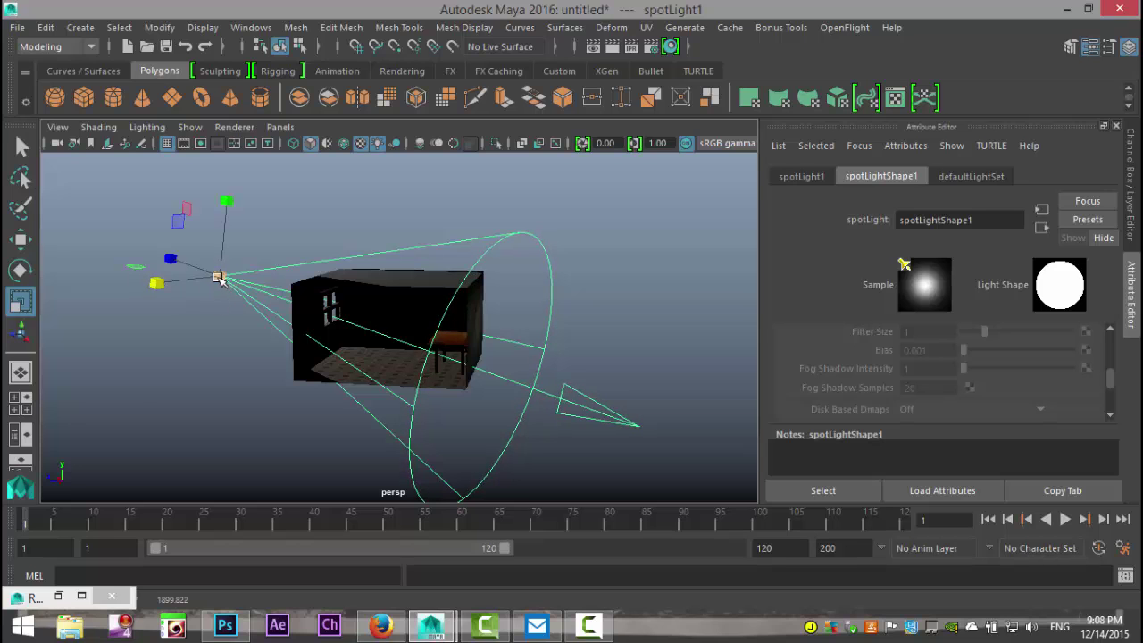
left_click_drag(218, 277, 241, 277)
left_click_drag(189, 324, 308, 345, "alt")
scroll(735, 337, "up", 5)
scroll(962, 348, "up", 2)
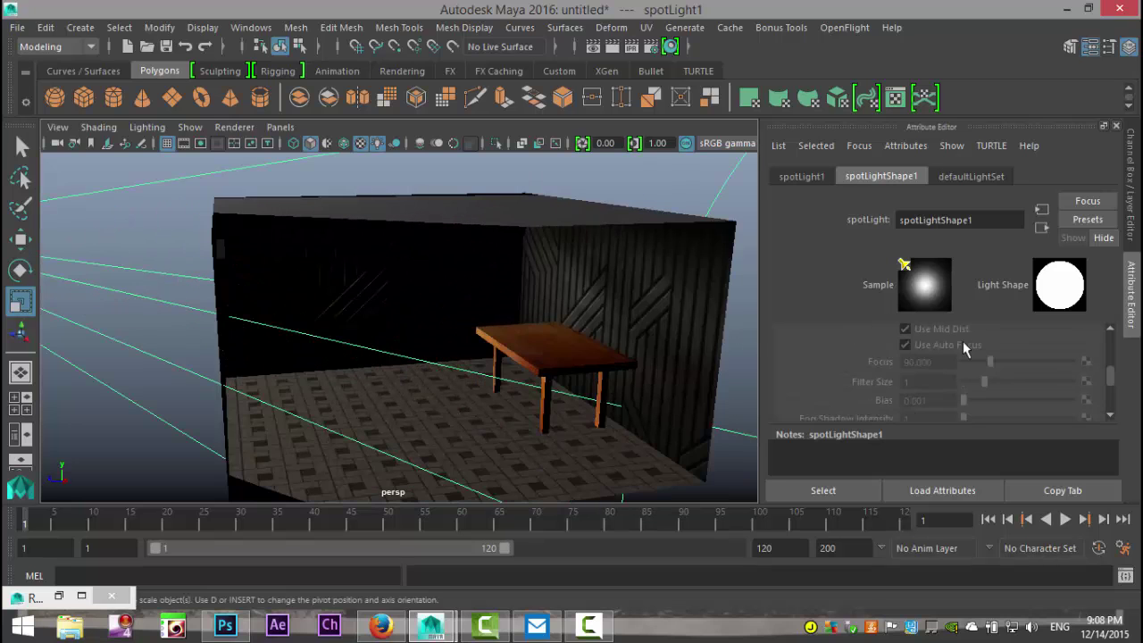
Widen the spot light's Cone Angle to about 64.188 so the cone takes in the whole room.
left_click(804, 176)
left_click(909, 178)
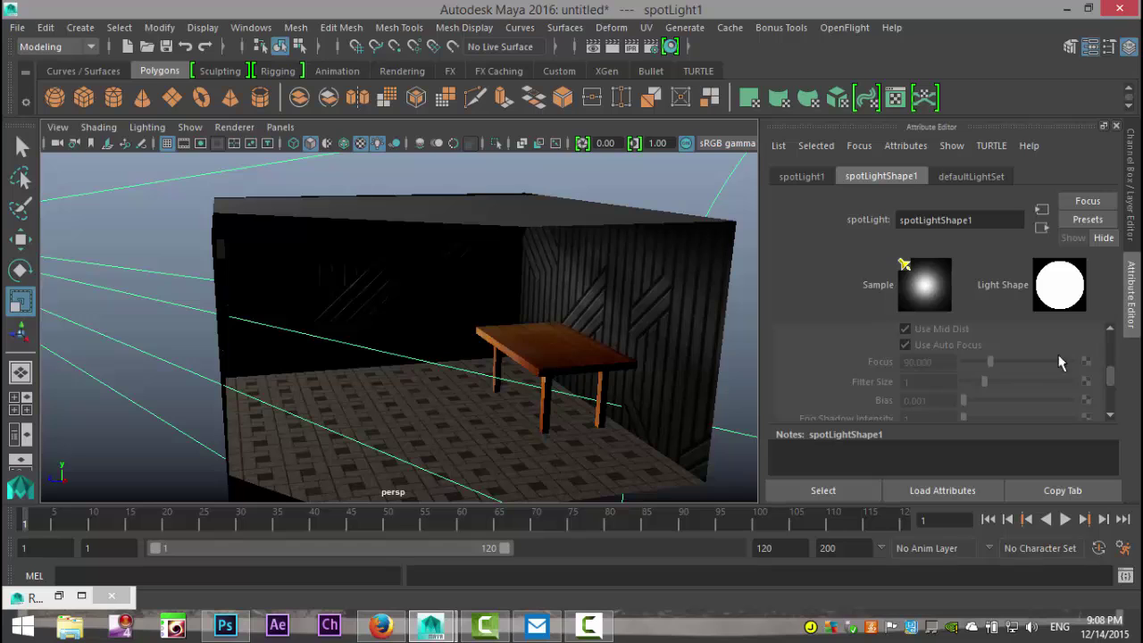
left_click_drag(1107, 384, 1114, 344)
scroll(1047, 392, "down", 2)
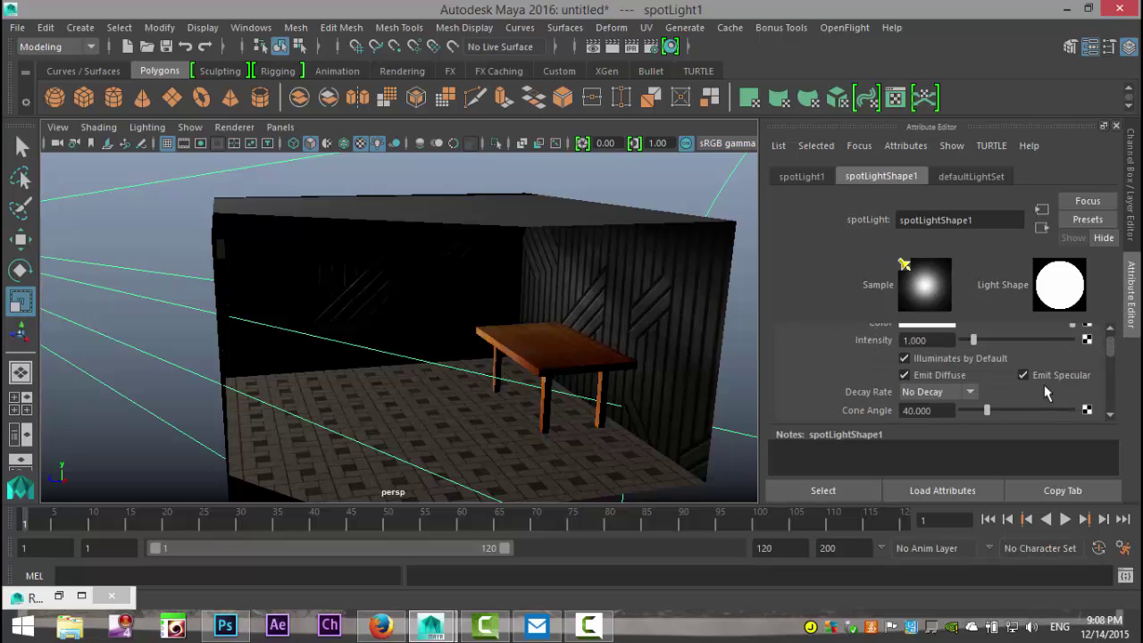
scroll(1047, 393, "down", 2)
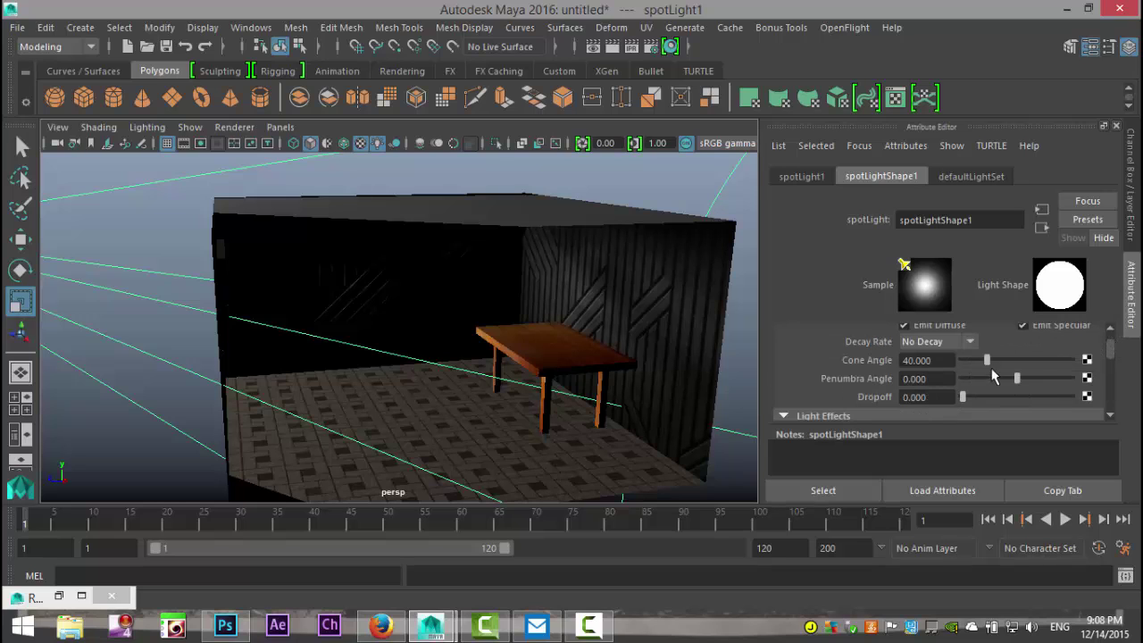
scroll(441, 359, "down", 3)
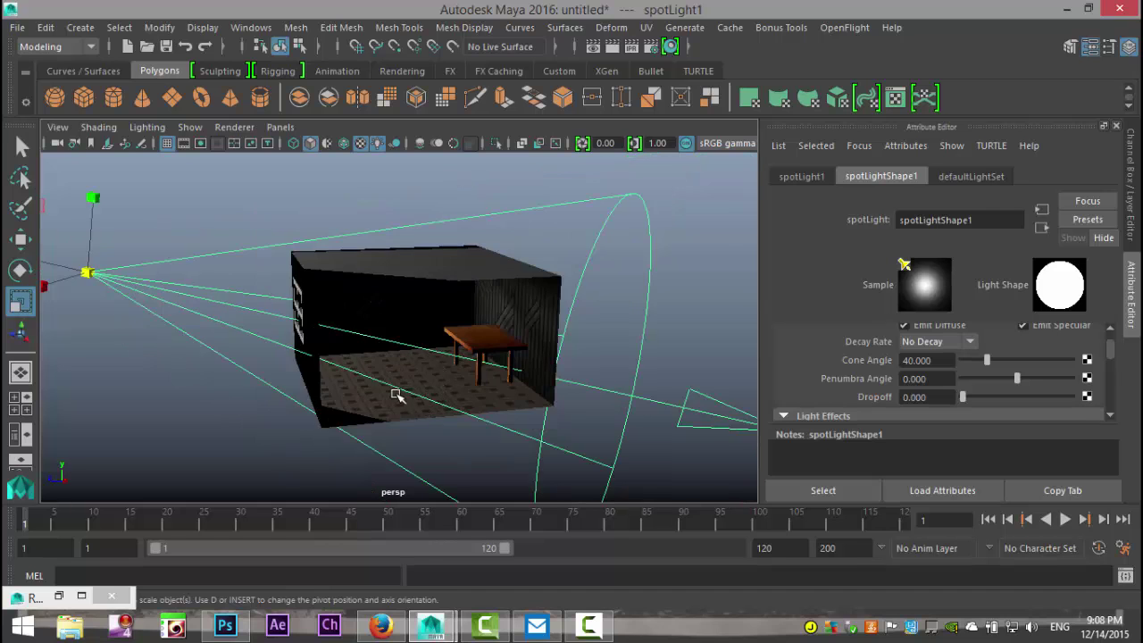
left_click_drag(397, 395, 473, 401, "alt")
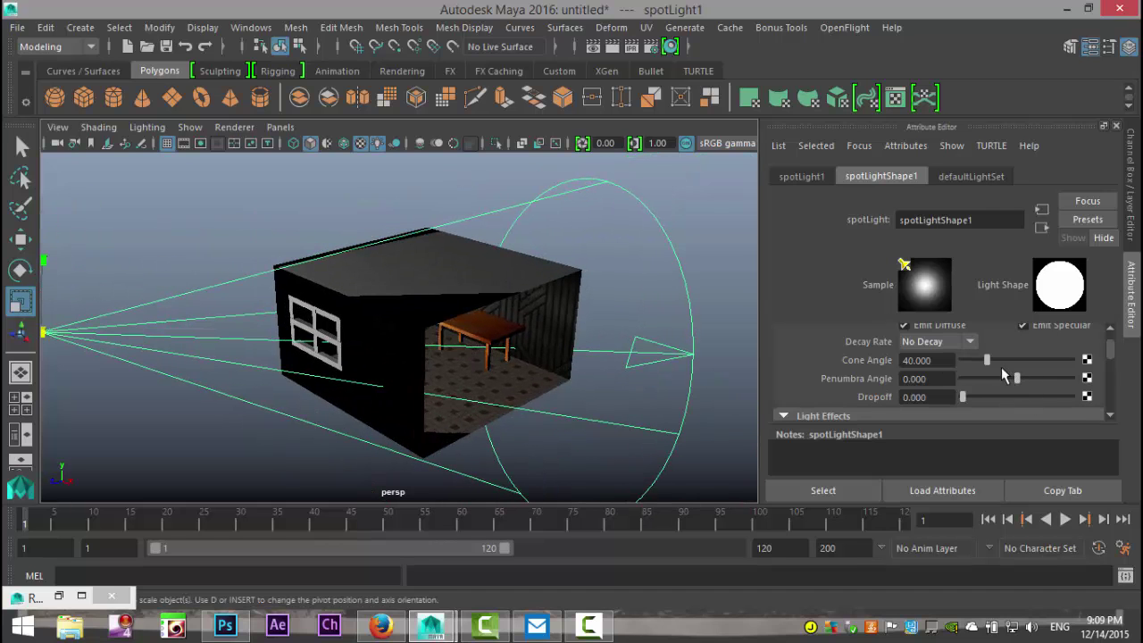
left_click_drag(988, 367, 1002, 367)
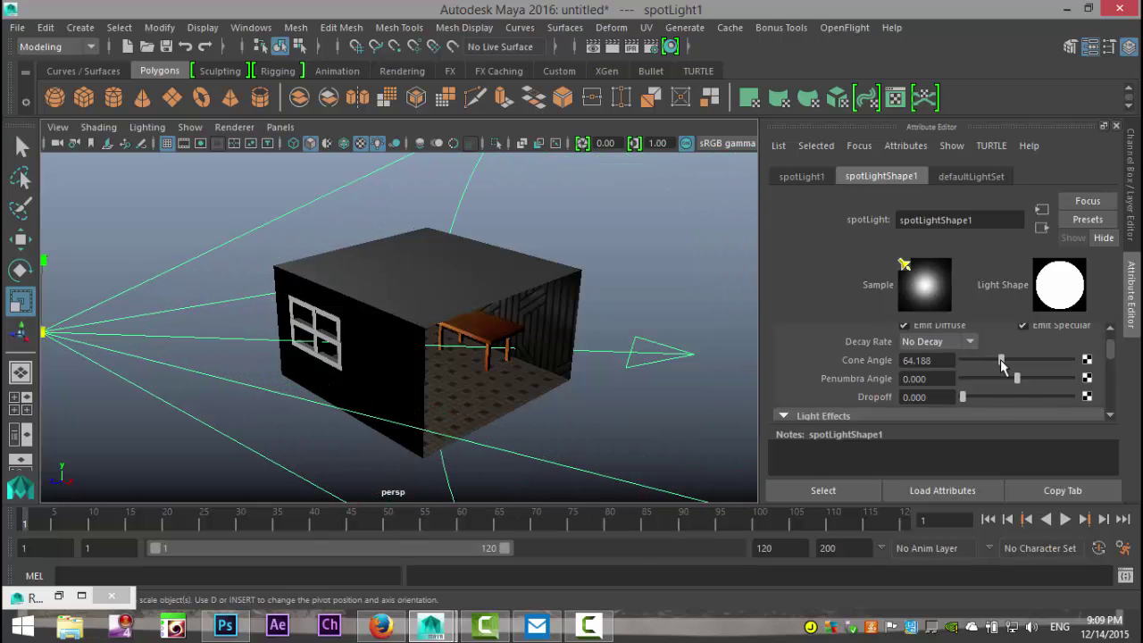
left_click_drag(682, 413, 438, 380, "alt")
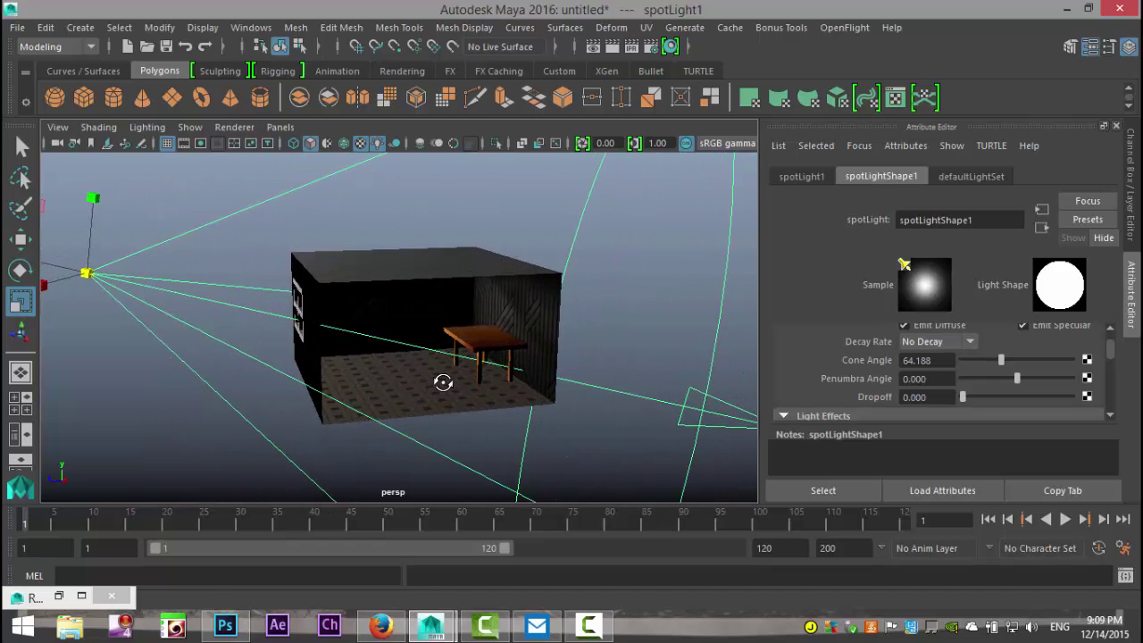
scroll(525, 357, "up", 1)
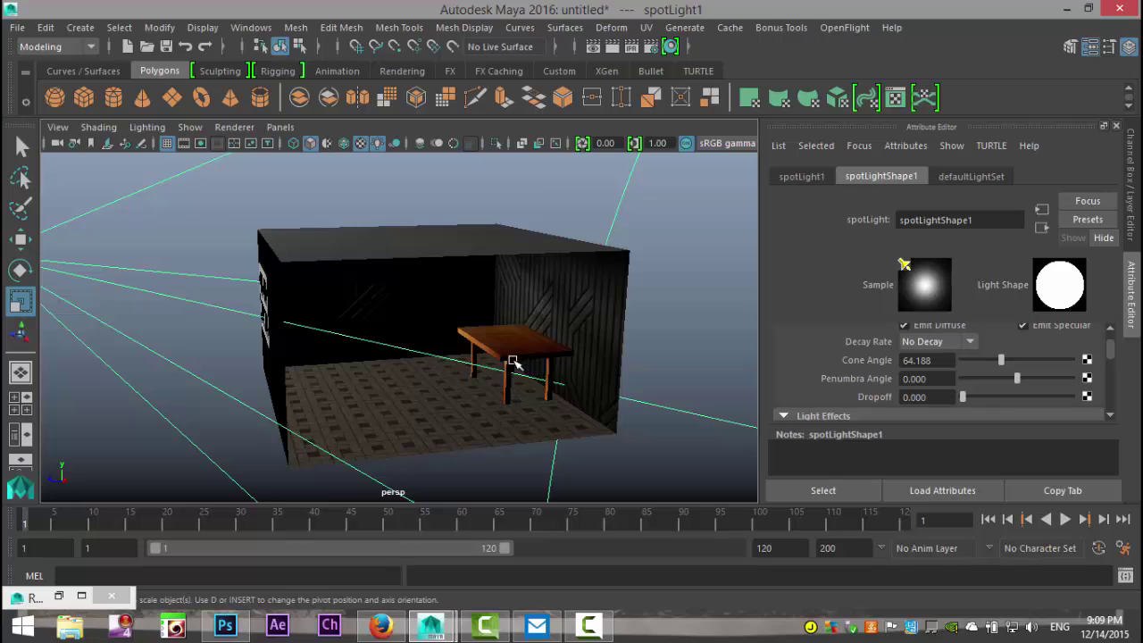
scroll(482, 364, "down", 3)
scroll(505, 425, "up", 2)
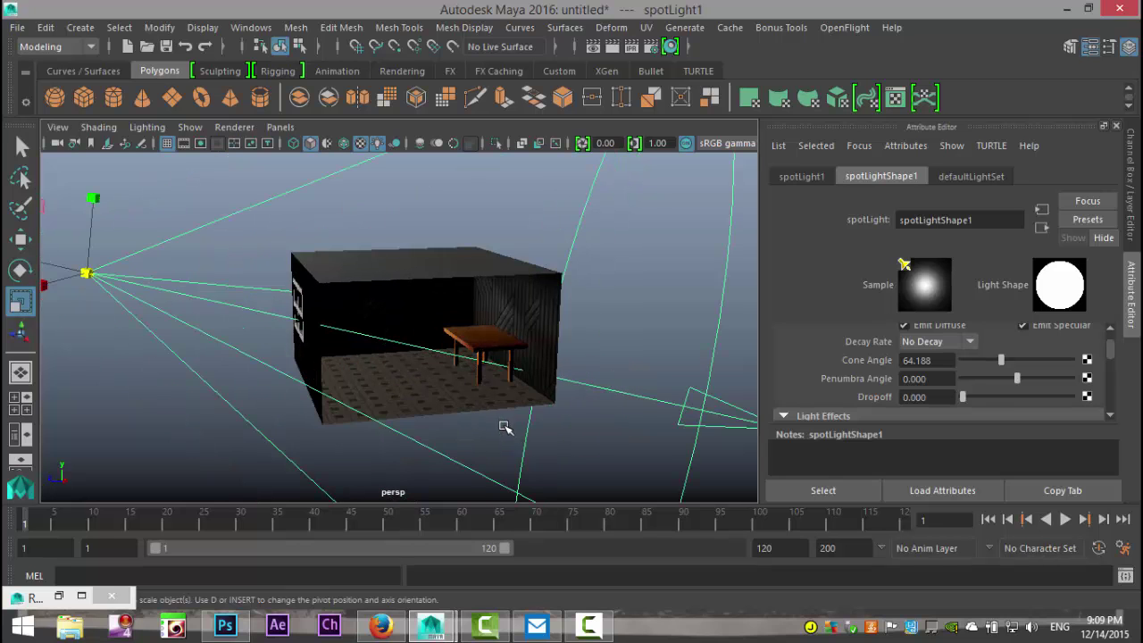
mouse_move(505, 443)
left_mouse_down("alt")
mouse_move(470, 434)
mouse_move(495, 438)
left_mouse_up("alt")
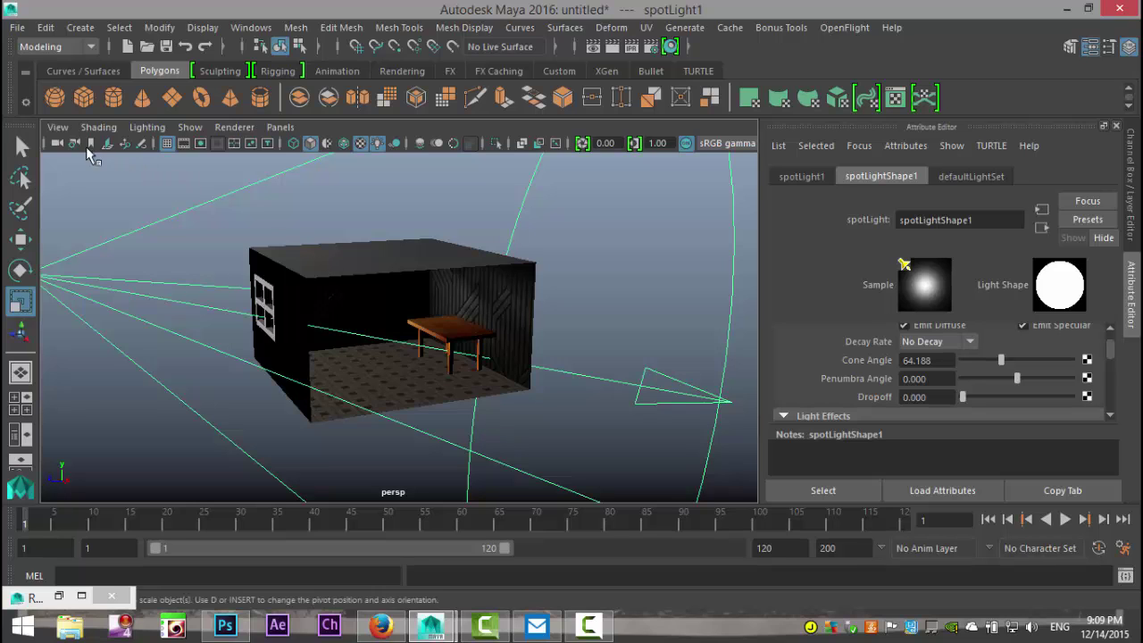
Restore the bookmarked camera view "new", render the current frame with Maya Software, and put the render window away.
left_click(57, 127)
mouse_move(165, 359)
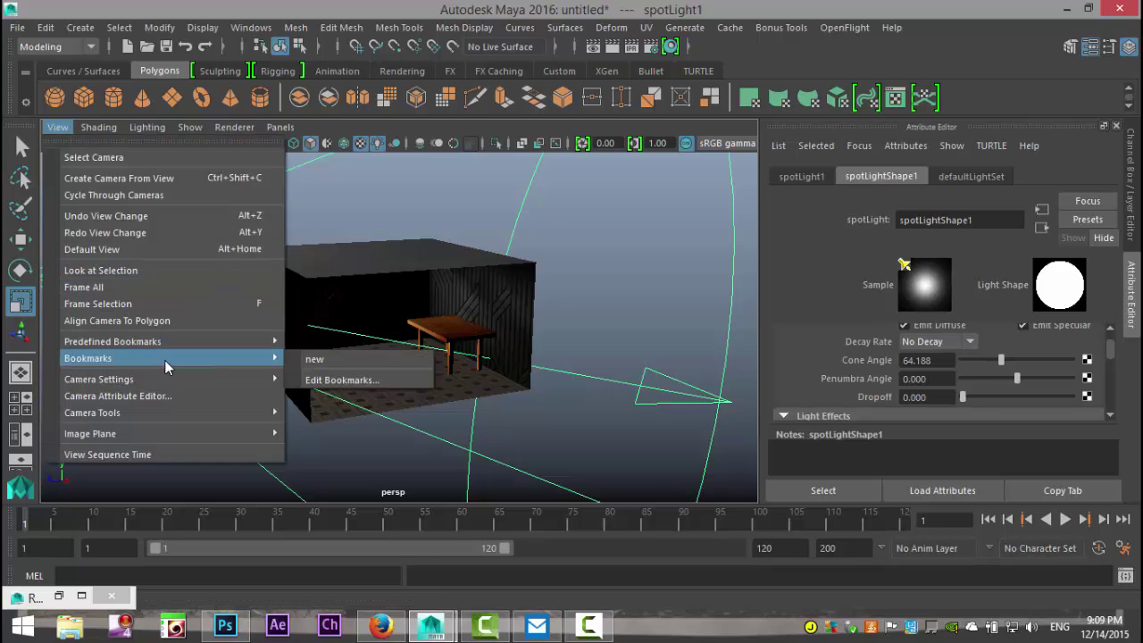
left_click(355, 361)
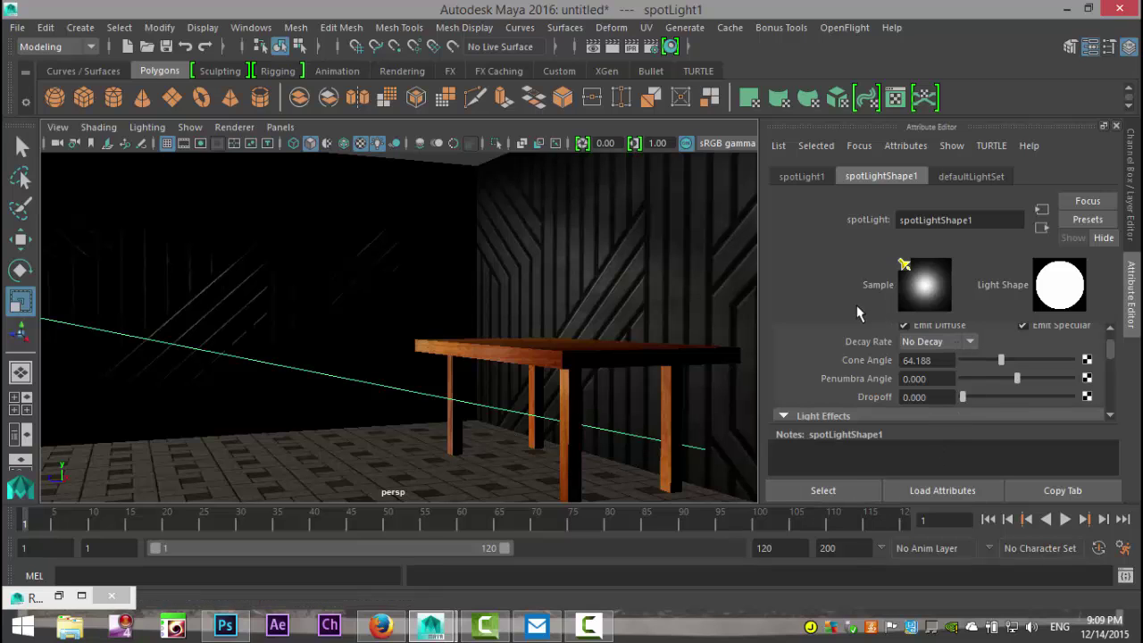
left_click(591, 51)
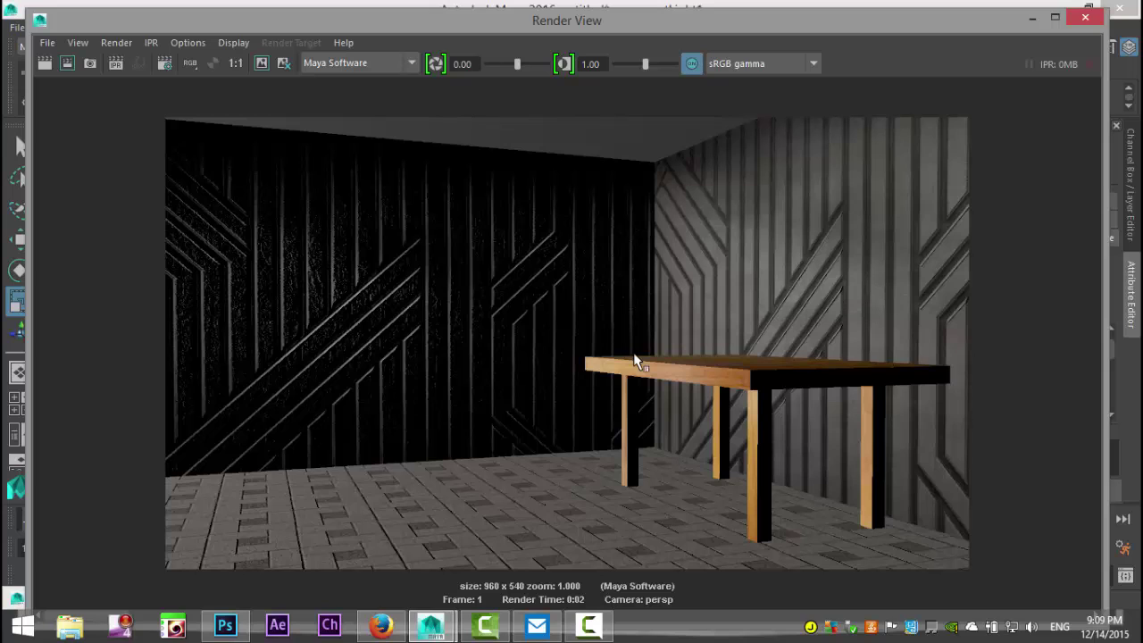
left_click(1031, 19)
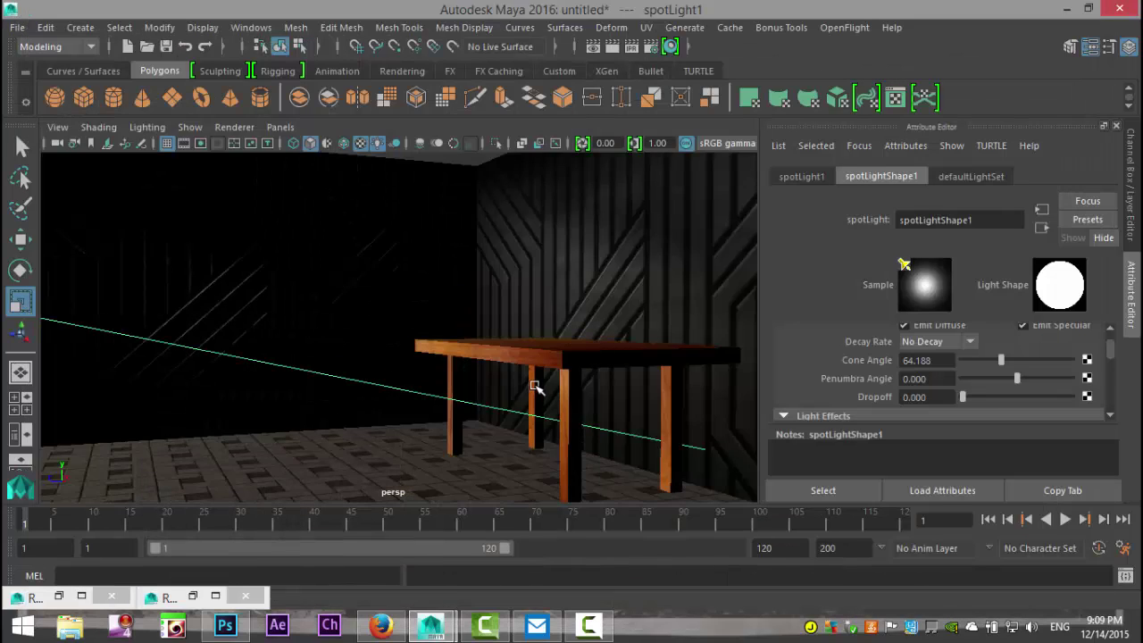
Set the spot light's Penumbra Angle to about -1.008.
left_click_drag(564, 355, 576, 334, "alt")
scroll(1023, 375, "up", 3)
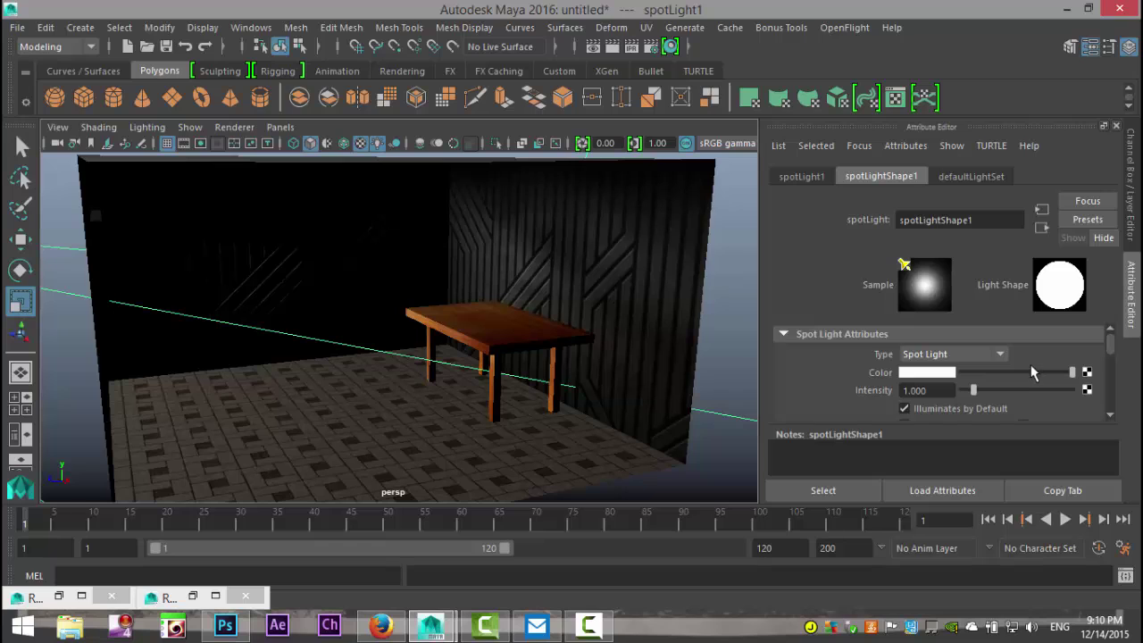
scroll(1031, 368, "down", 1)
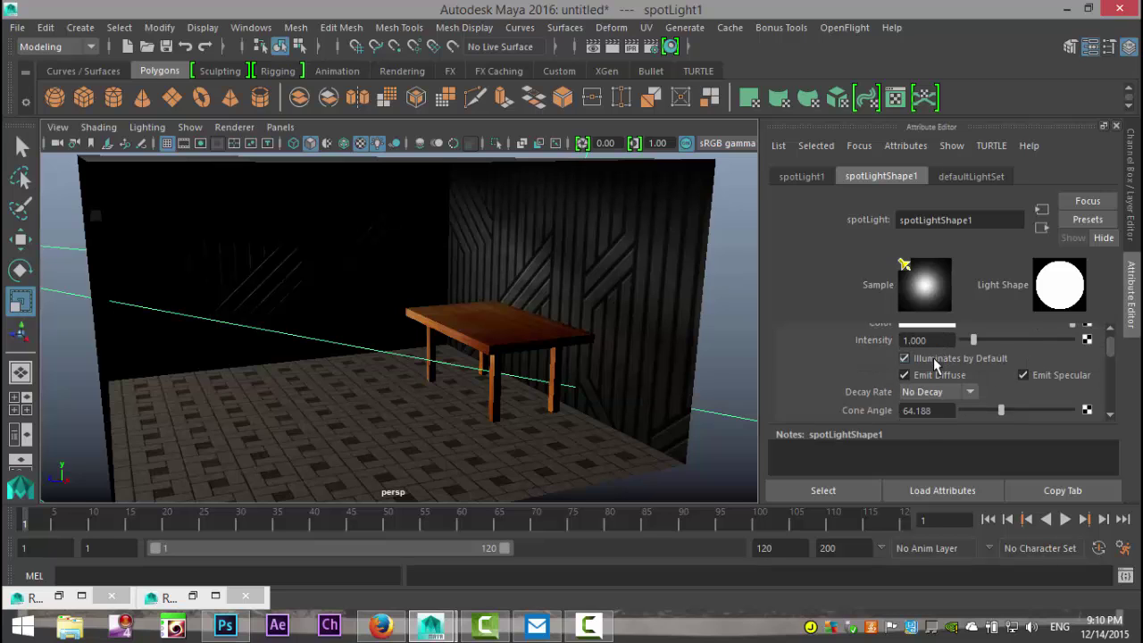
scroll(937, 362, "down", 1)
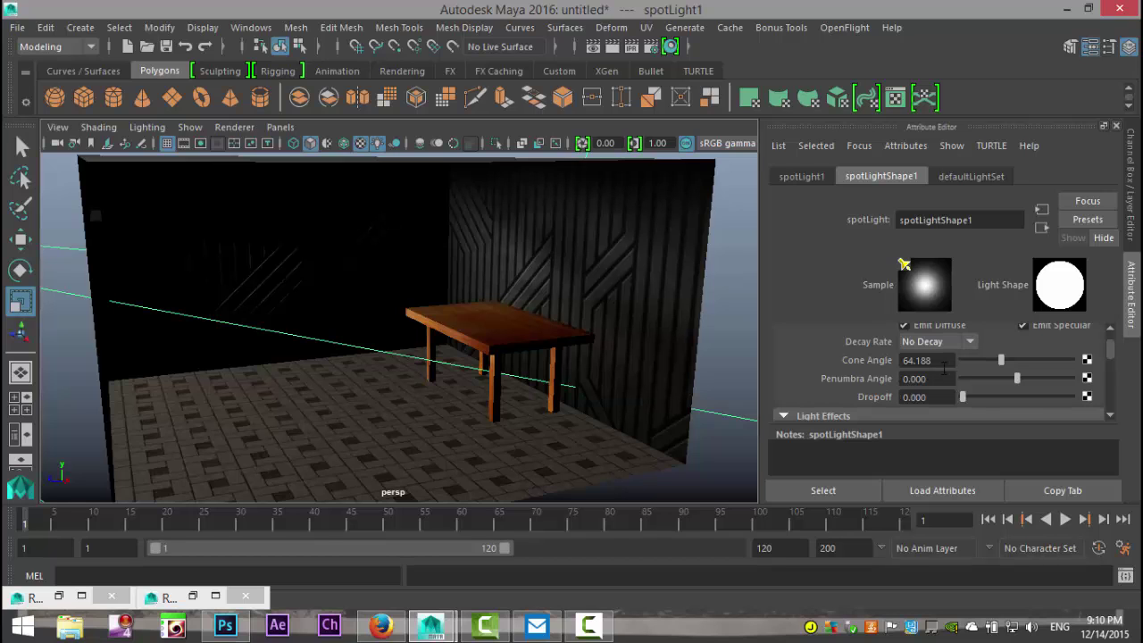
mouse_move(1015, 382)
left_mouse_down()
mouse_move(1059, 382)
mouse_move(1007, 384)
left_mouse_up()
scroll(616, 370, "down", 5)
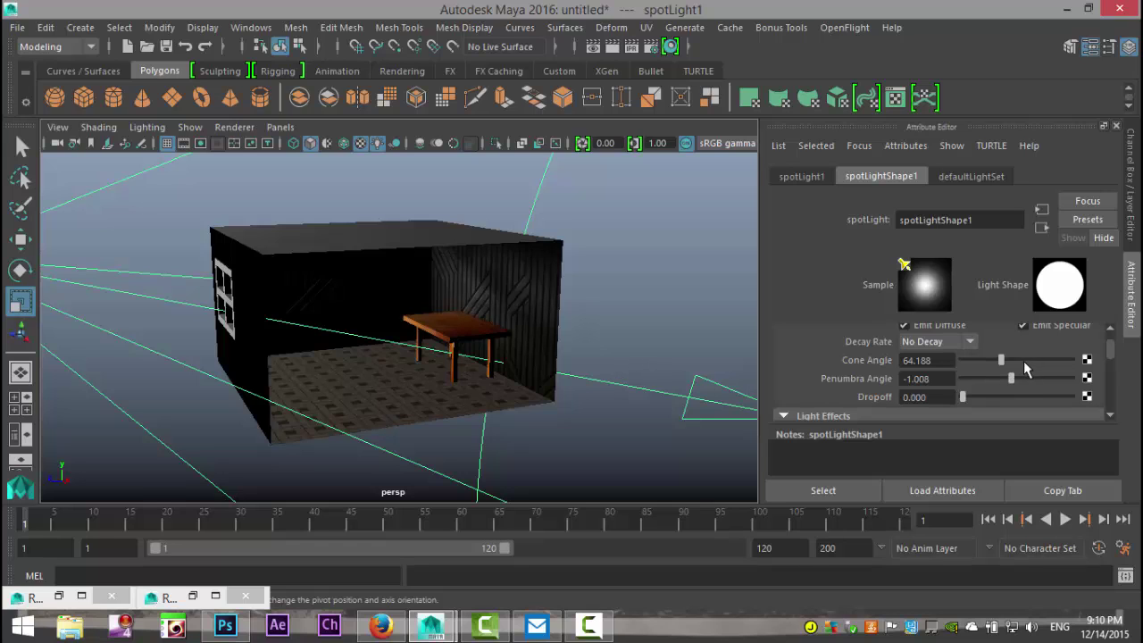
Turn off Use Ray Trace Shadows in the spot light's raytrace shadow attributes.
scroll(1024, 366, "down", 2)
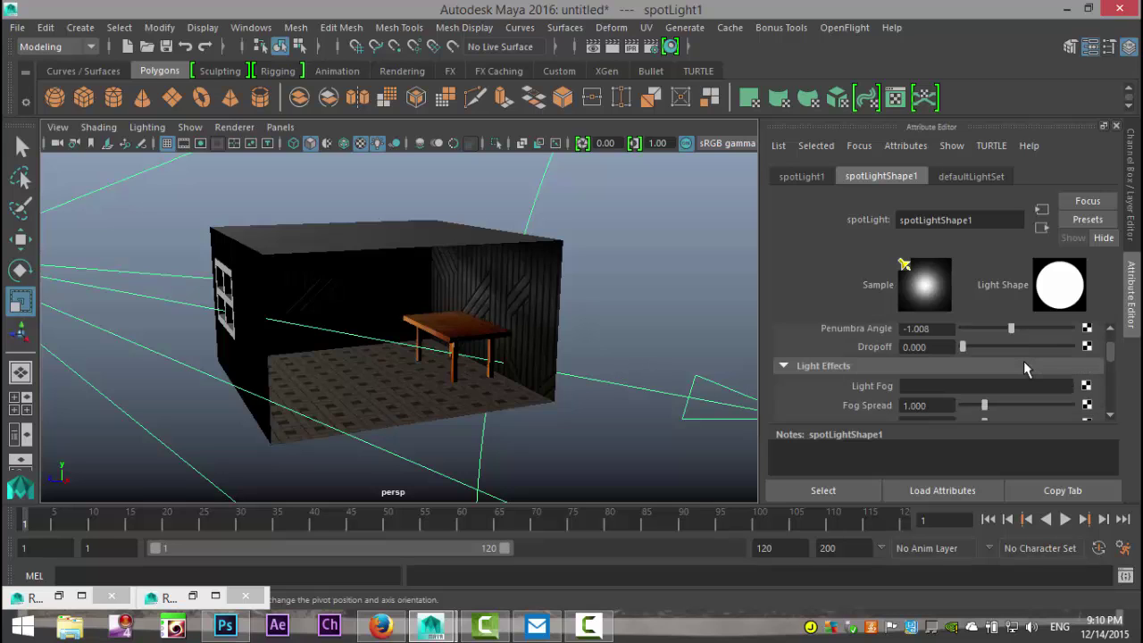
scroll(1013, 393, "down", 2)
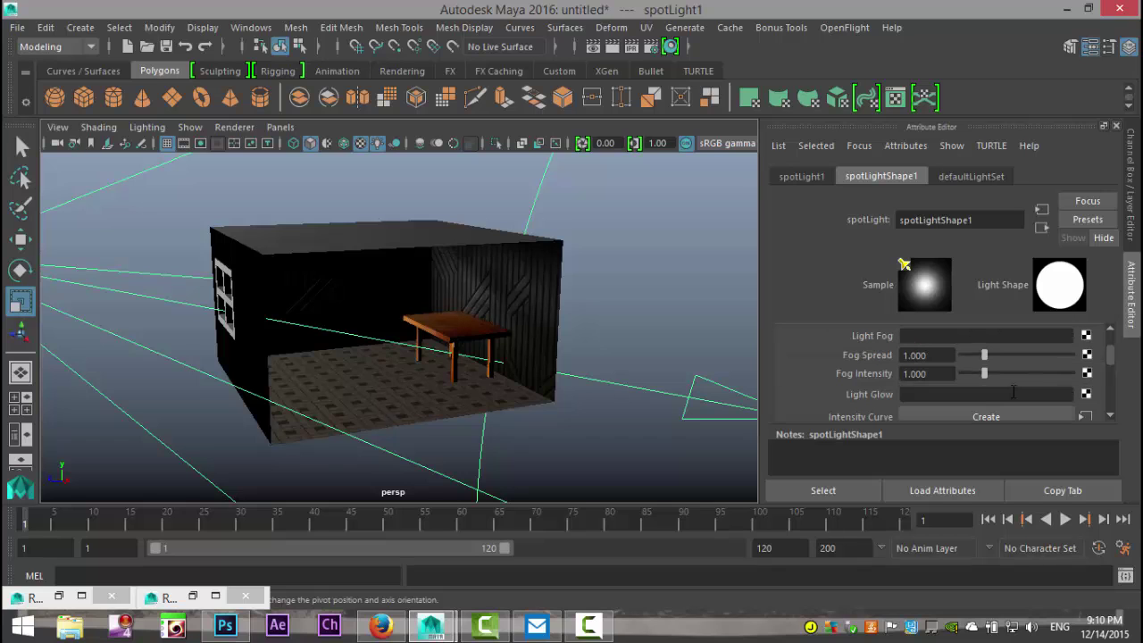
scroll(1011, 391, "down", 3)
scroll(1012, 391, "down", 4)
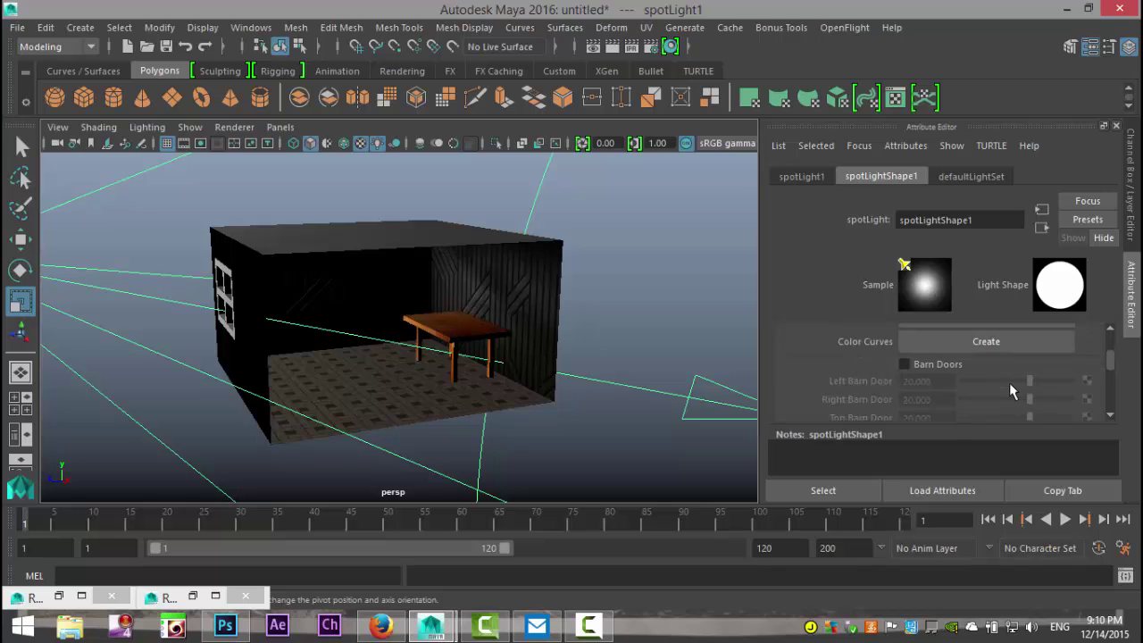
scroll(1009, 389, "down", 6)
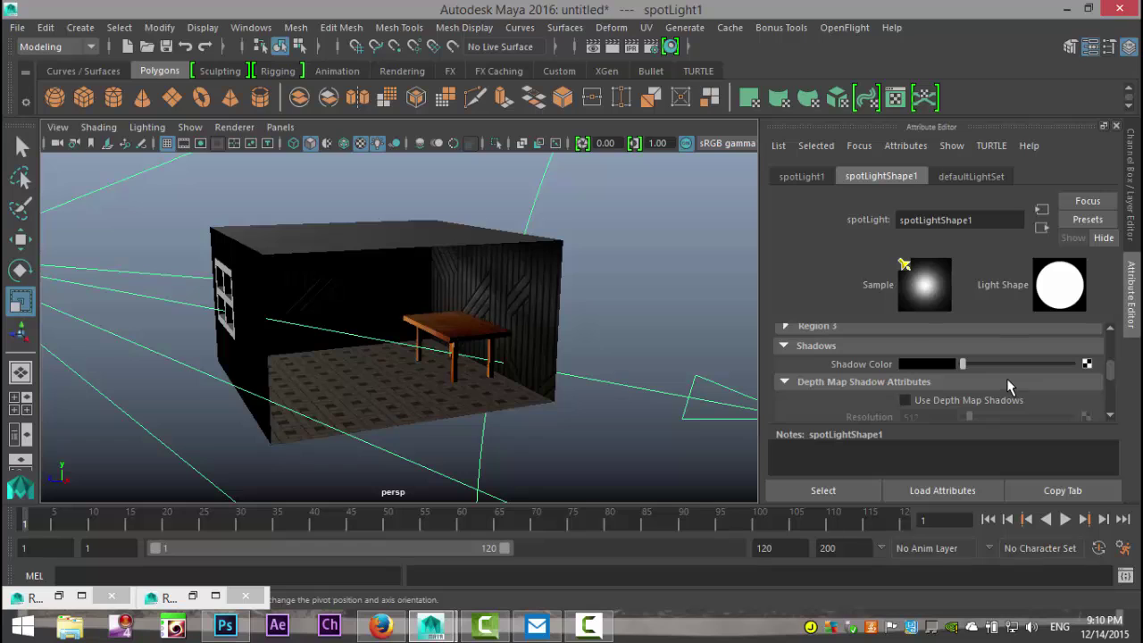
left_click(784, 346)
left_click(784, 347)
scroll(955, 385, "down", 2)
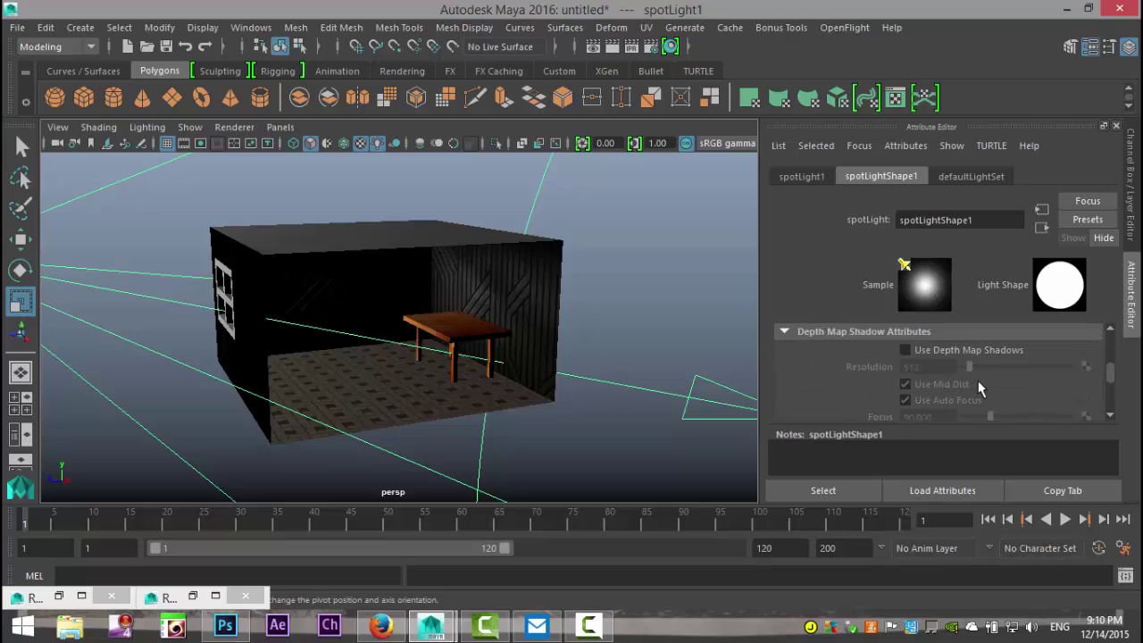
scroll(1023, 366, "down", 4)
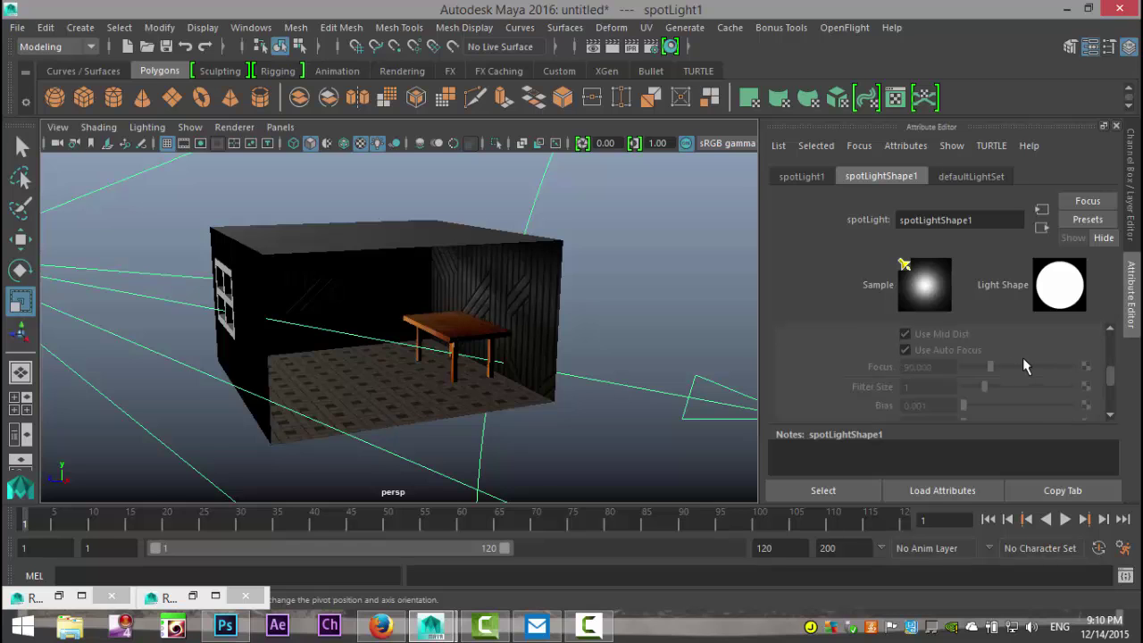
scroll(1022, 370, "down", 4)
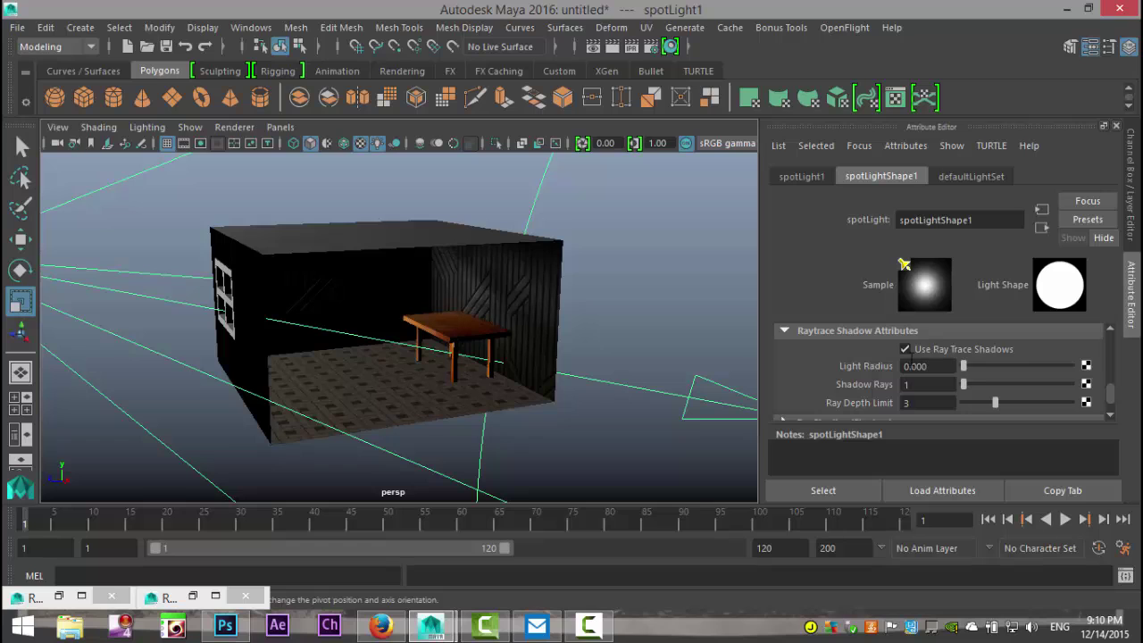
left_click(905, 350)
Enable Use Depth Map Shadows for the spot light and set the shadow map Resolution to 1024.
scroll(995, 367, "up", 3)
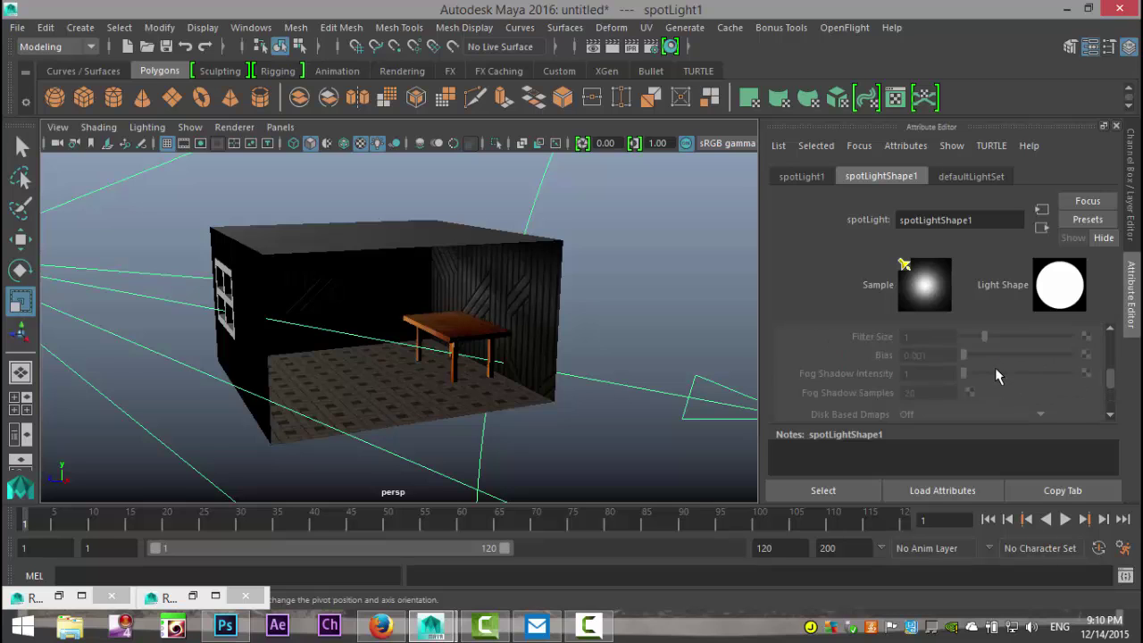
scroll(997, 375, "up", 2)
left_click(905, 350)
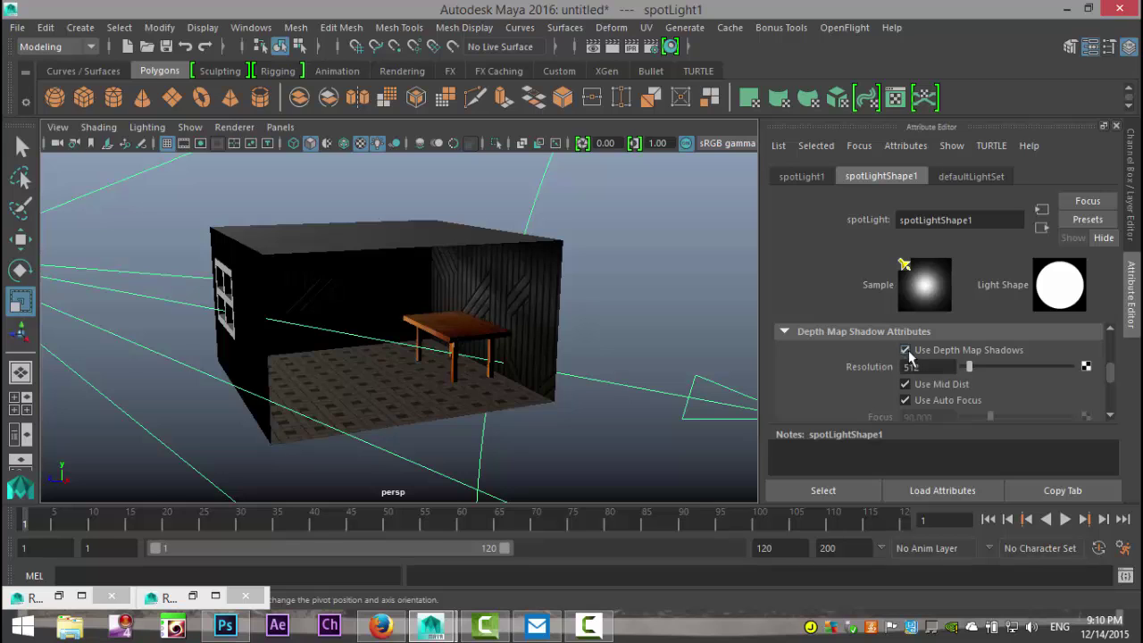
left_click_drag(931, 366, 835, 375)
key("Return")
Restore the bookmarked view "new", keep the previous render for comparison, and render the frame again with the depth map shadows.
left_click(57, 126)
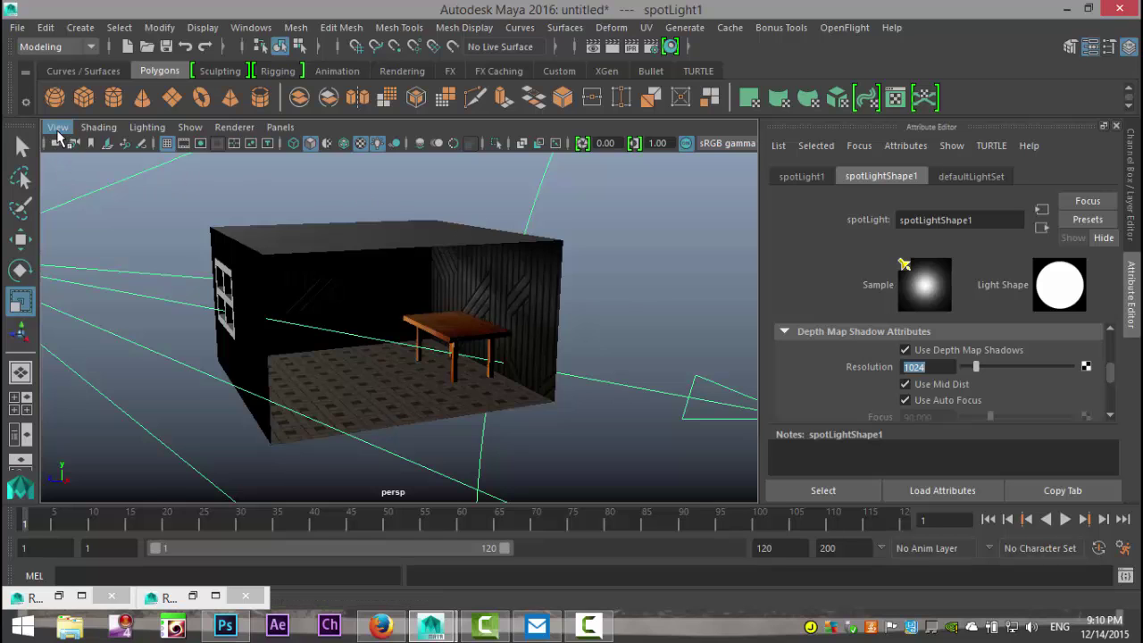
mouse_move(243, 361)
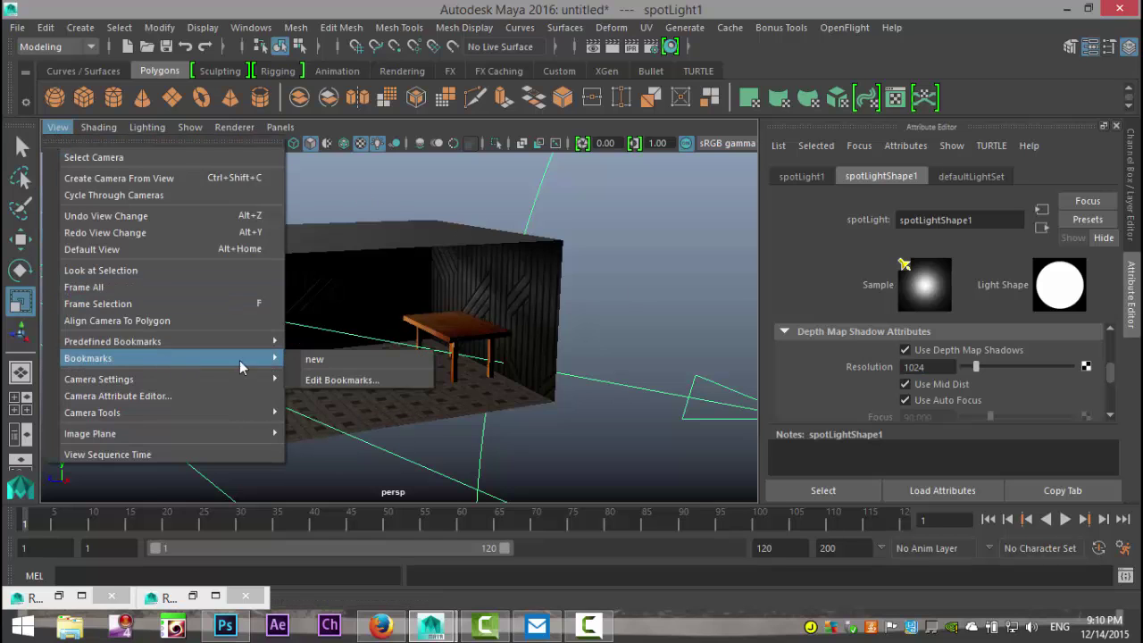
left_click(327, 364)
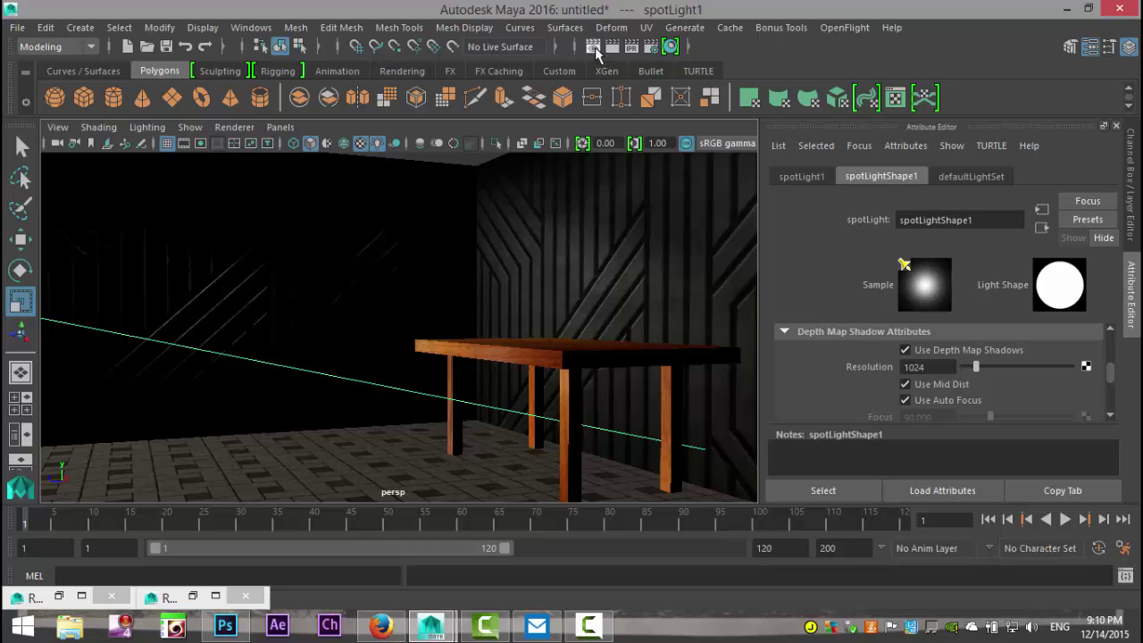
left_click(593, 48)
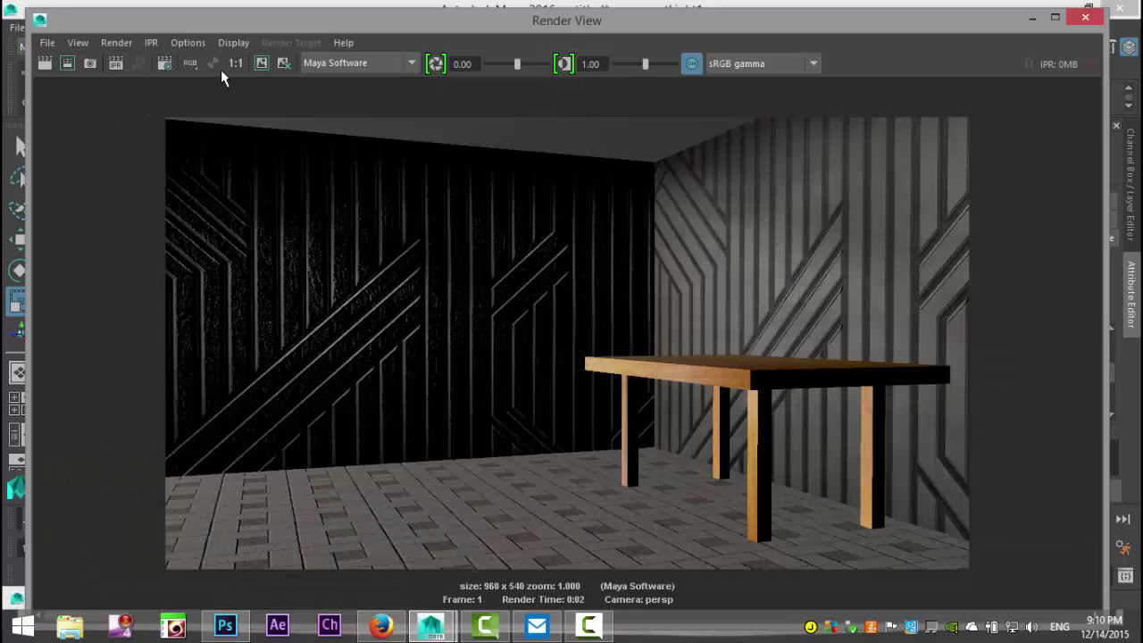
left_click(261, 63)
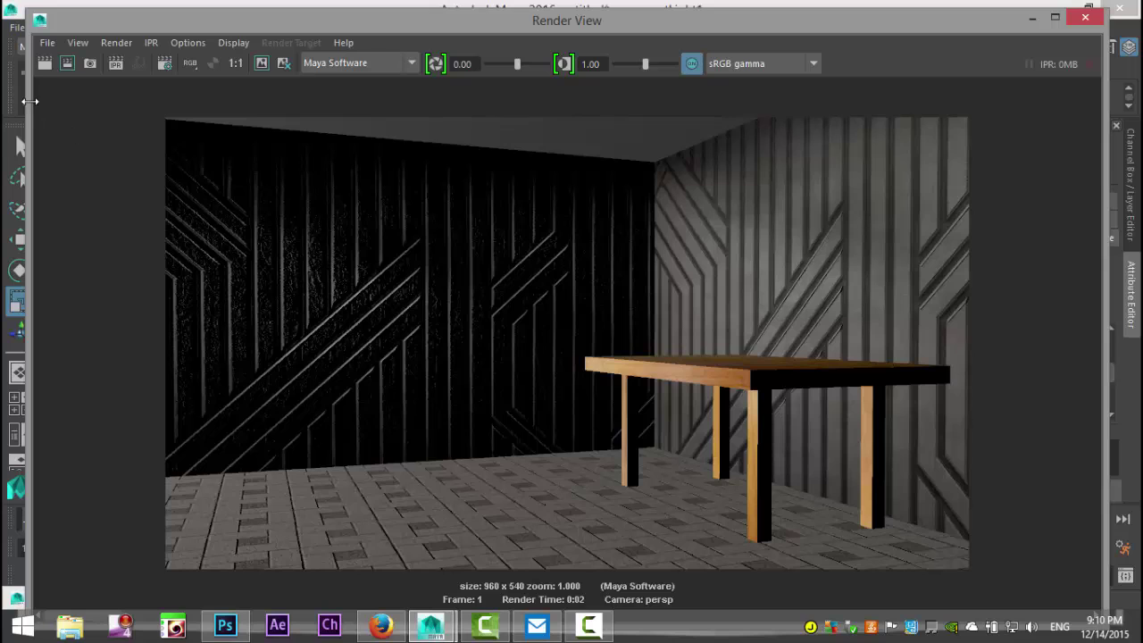
left_click(44, 67)
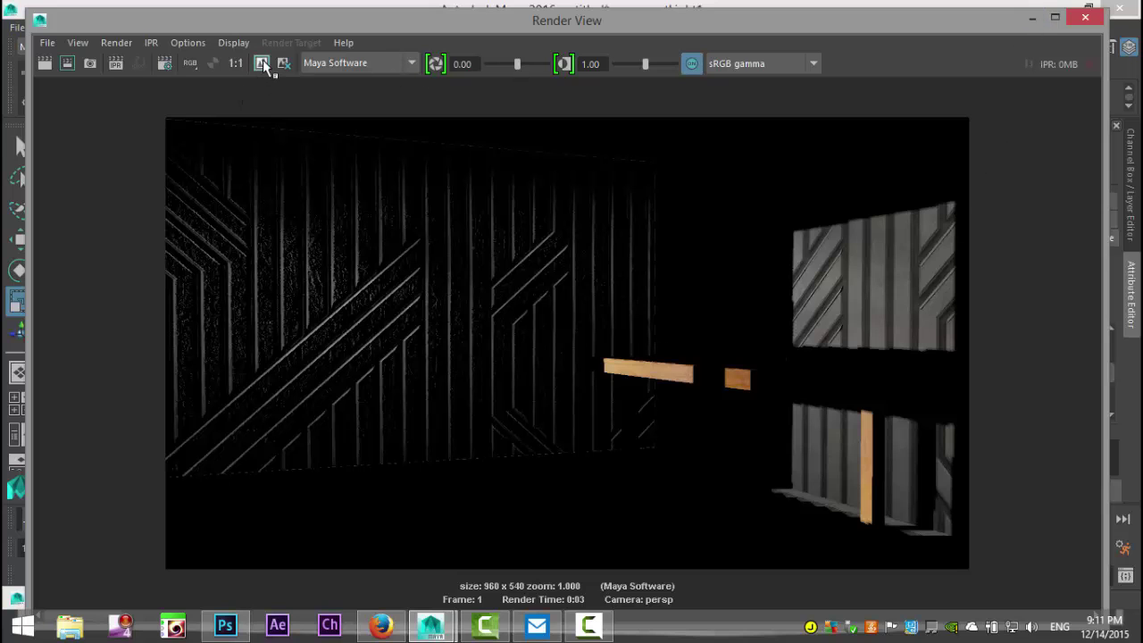
left_click(1031, 20)
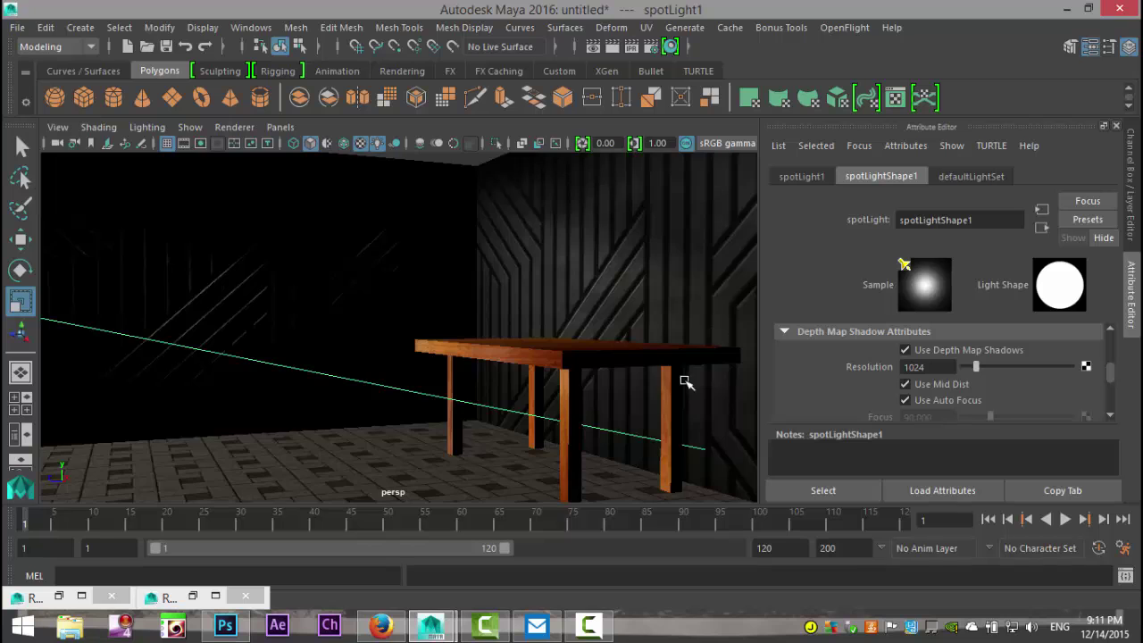
Create an area light in the scene.
scroll(651, 379, "down", 5)
left_click_drag(581, 373, 541, 403, "alt")
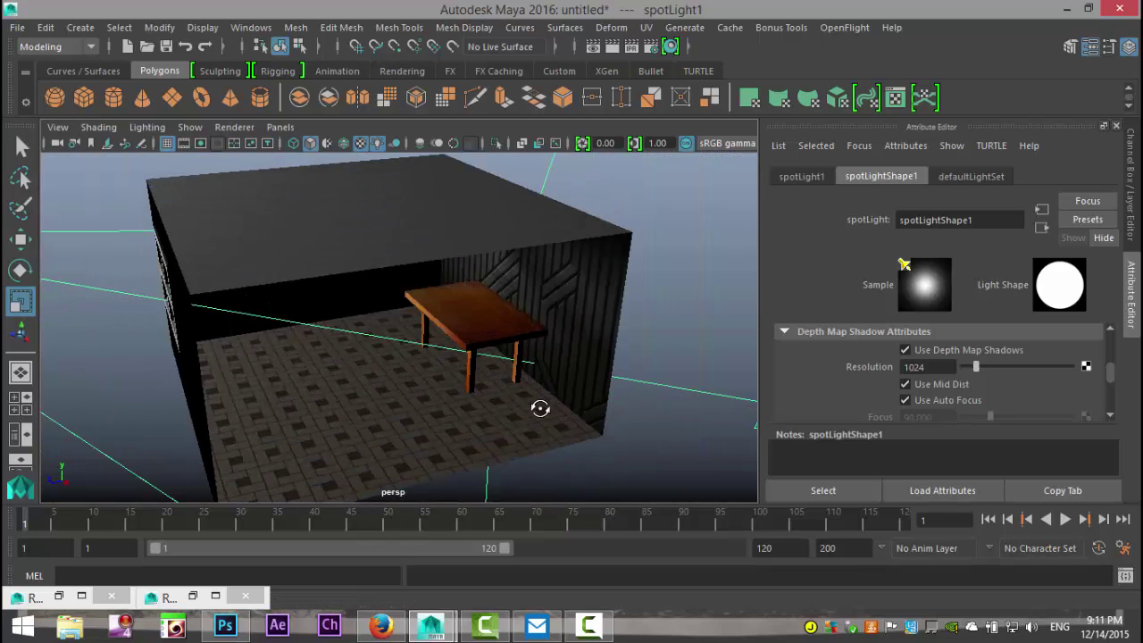
scroll(541, 402, "down", 2)
scroll(541, 407, "down", 4)
left_click(80, 27)
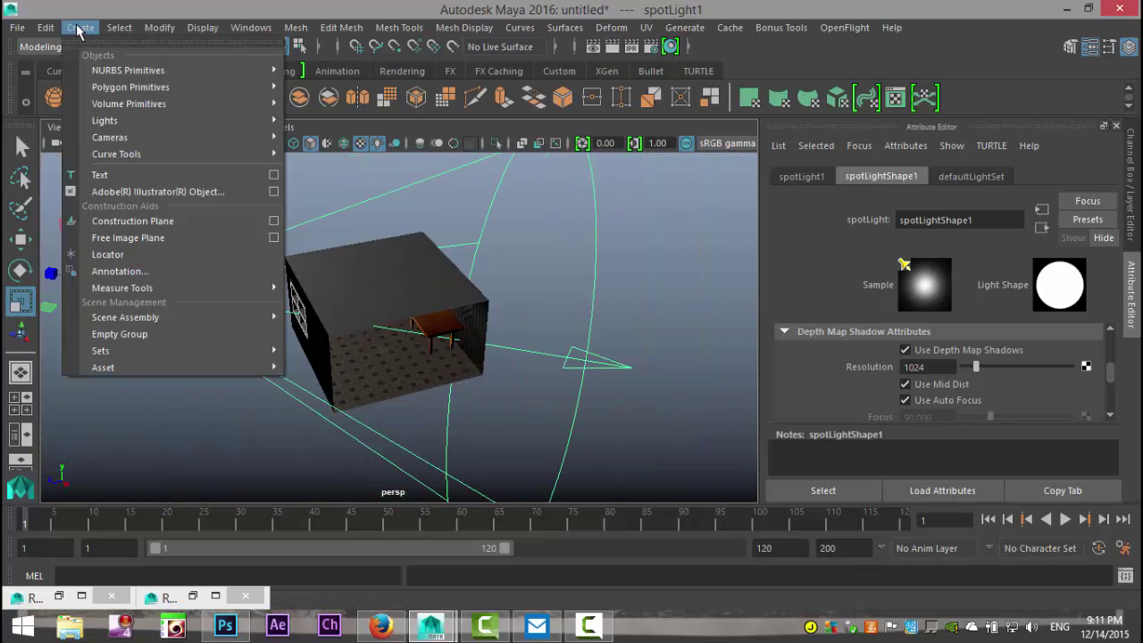
mouse_move(140, 120)
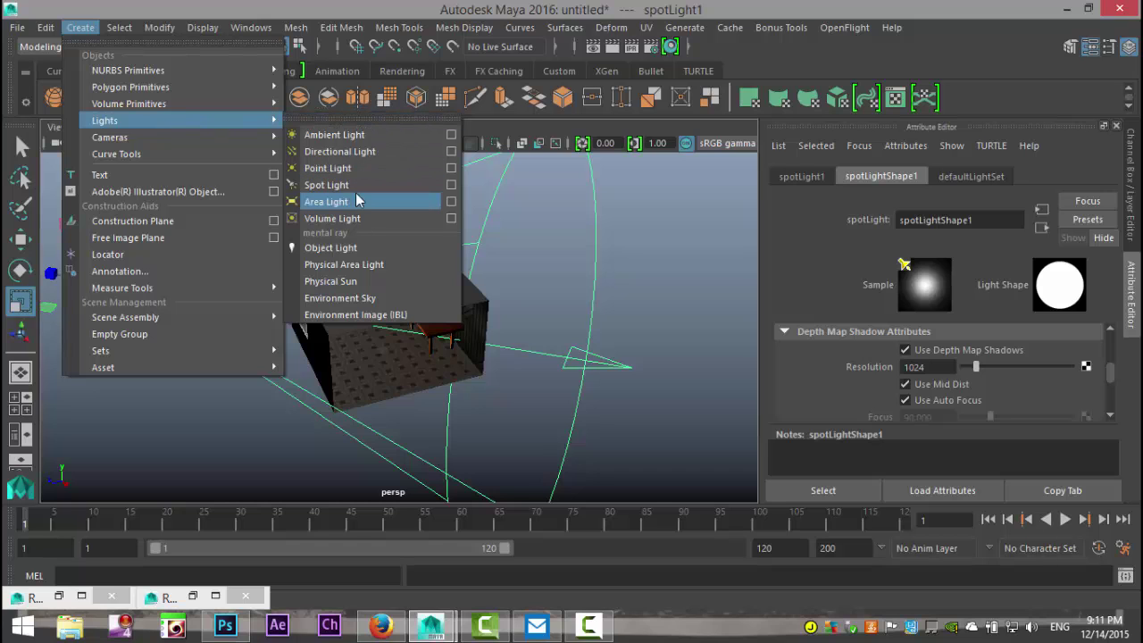
left_click(357, 203)
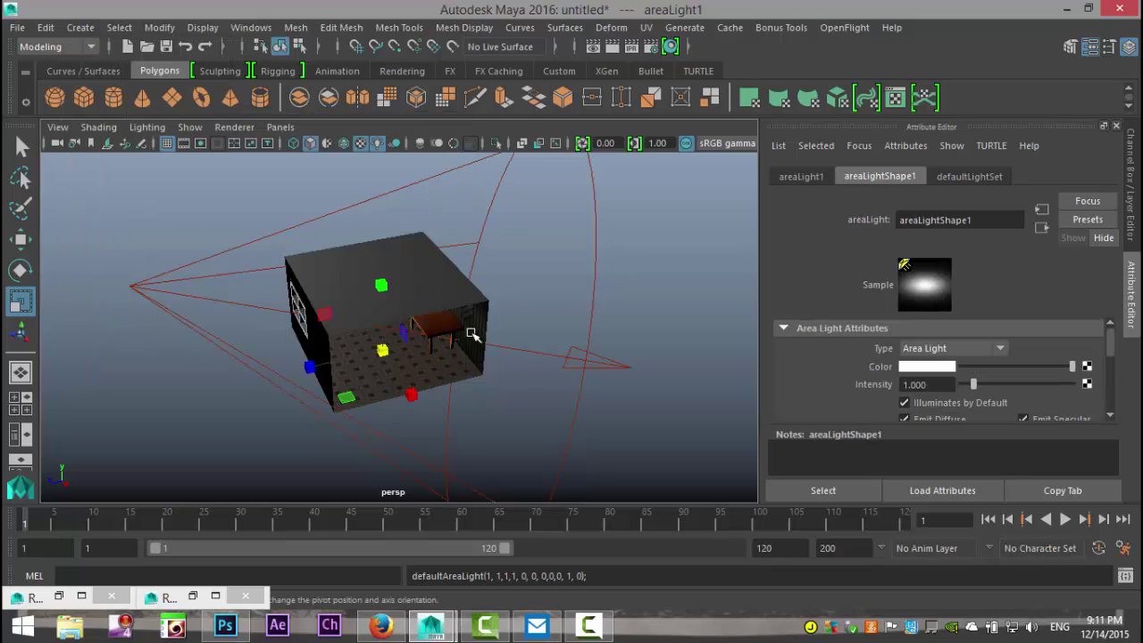
Move the area light out in front of the room's open side and scale it up.
key("w")
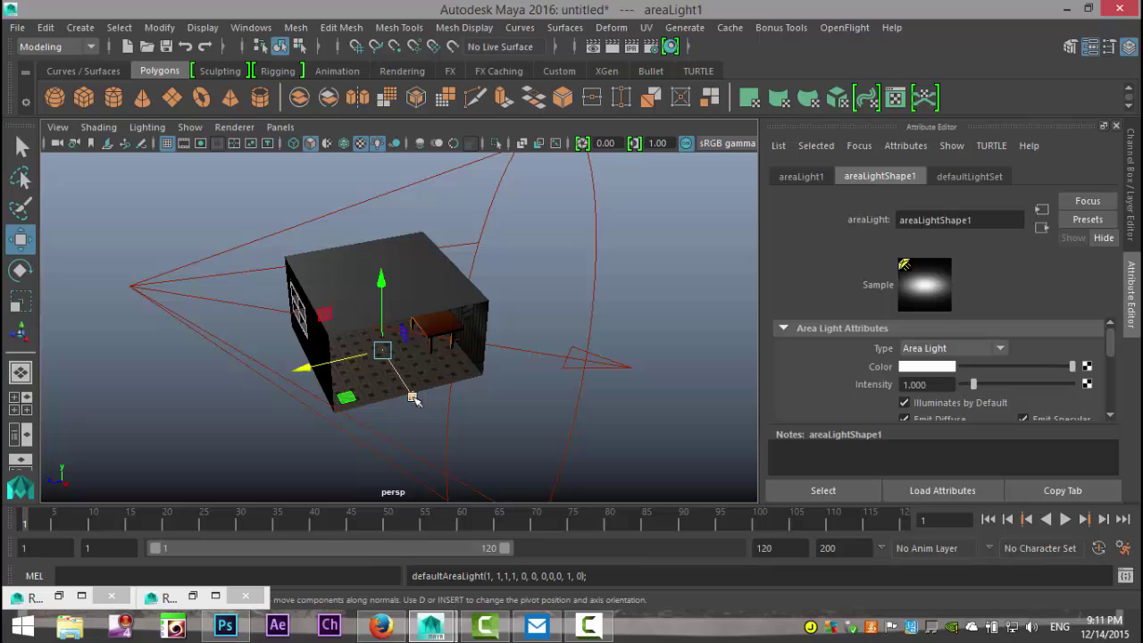
left_click_drag(408, 396, 482, 496)
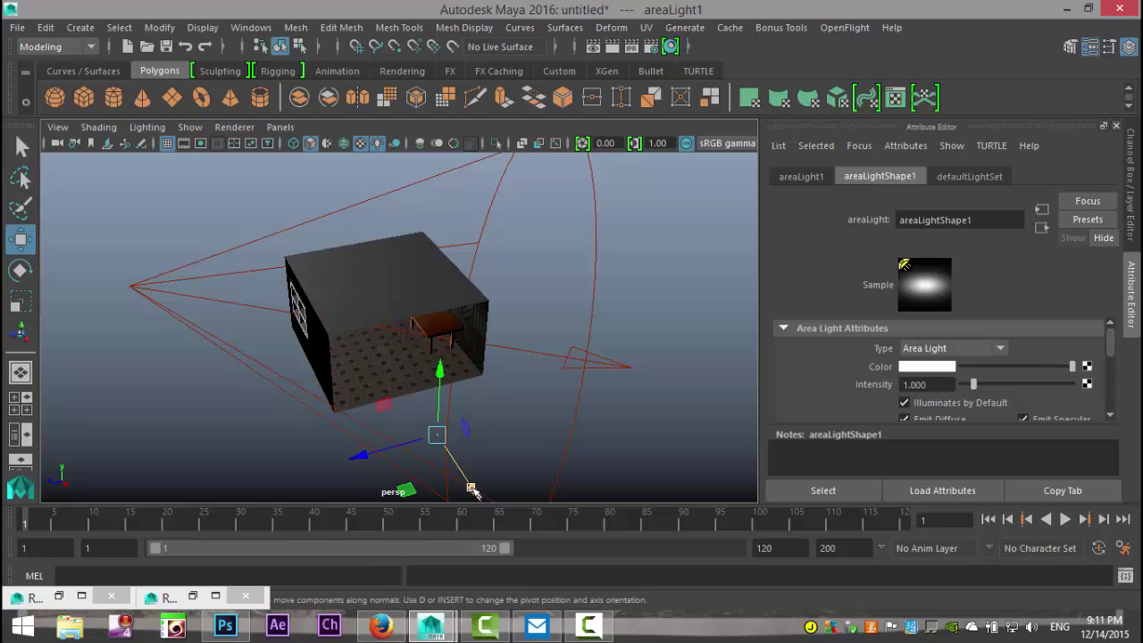
key("r")
left_click_drag(473, 435, 437, 366)
With the light manipulator shown, raise the area light to room height and bring it closer to the open side, facing the interior.
key("t")
left_click_drag(428, 393, 307, 440, "alt")
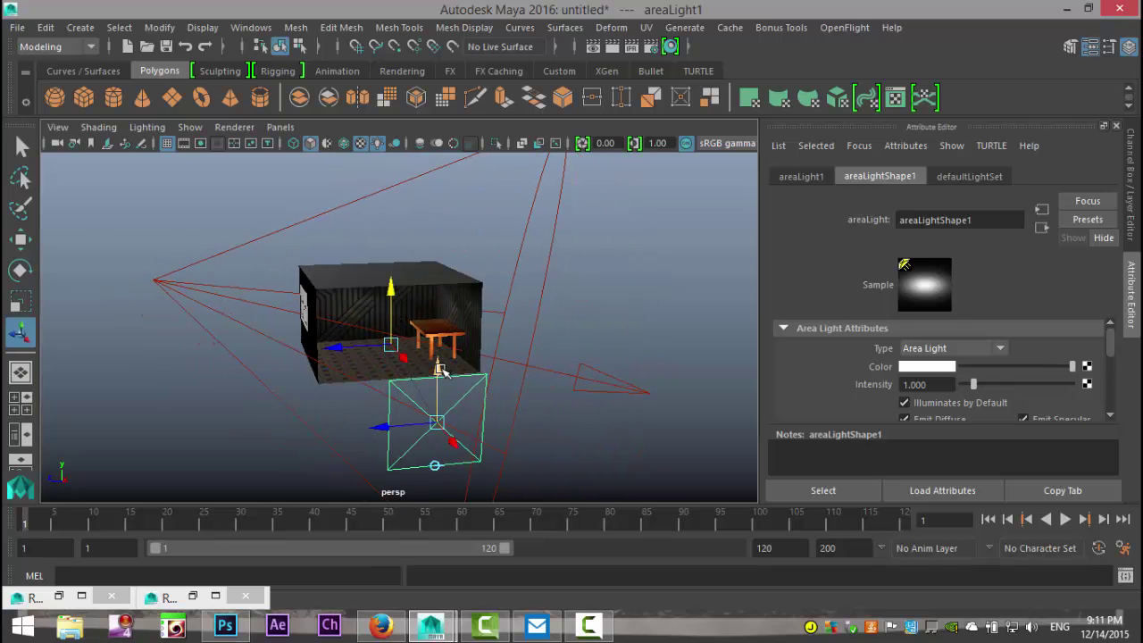
left_click_drag(440, 368, 445, 278)
left_click_drag(468, 417, 639, 335, "alt")
left_click_drag(719, 304, 670, 308)
left_click_drag(675, 398, 652, 411, "alt")
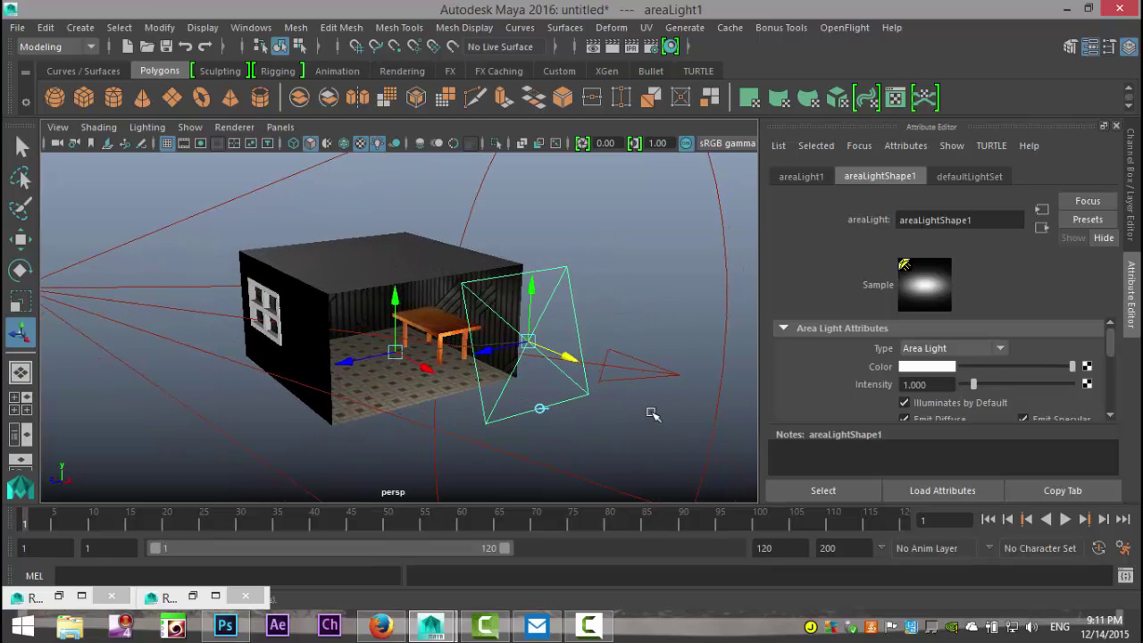
Set the area light's Intensity to 0.35.
left_click(917, 385)
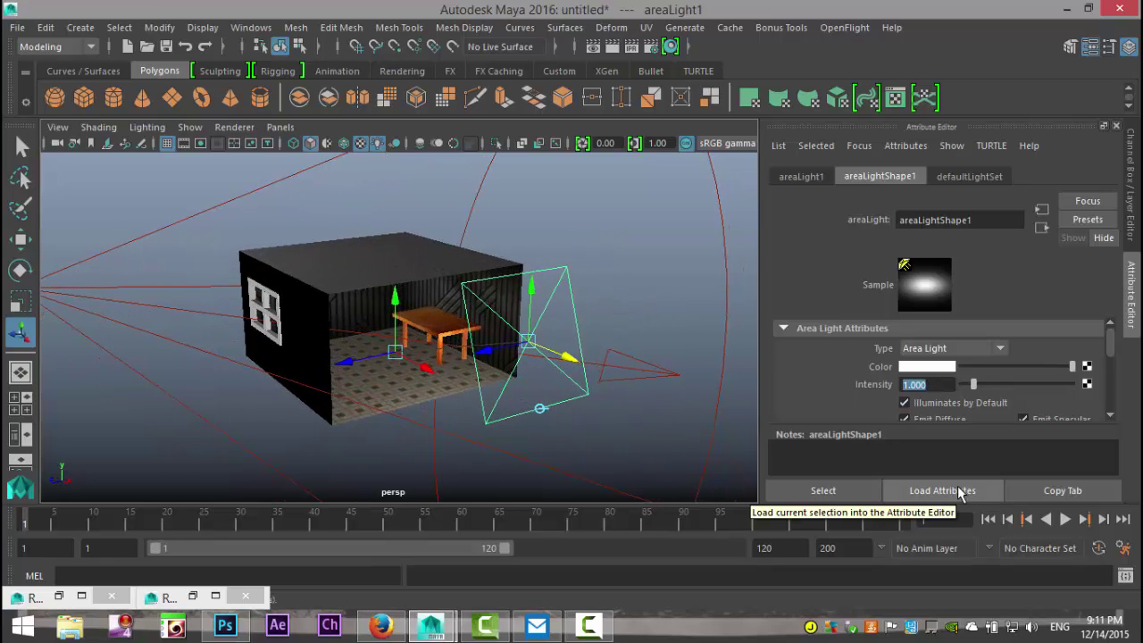
type("0.35")
key("Return")
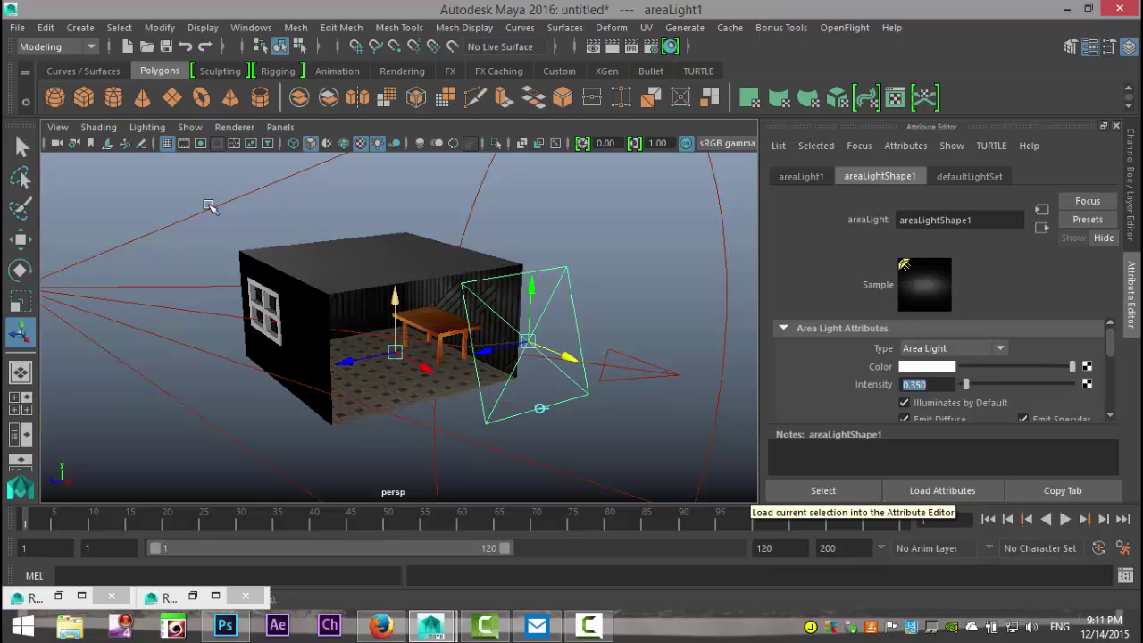
Restore the saved camera bookmark facing the room's interior and render the scene from it with Maya Software.
left_click(55, 129)
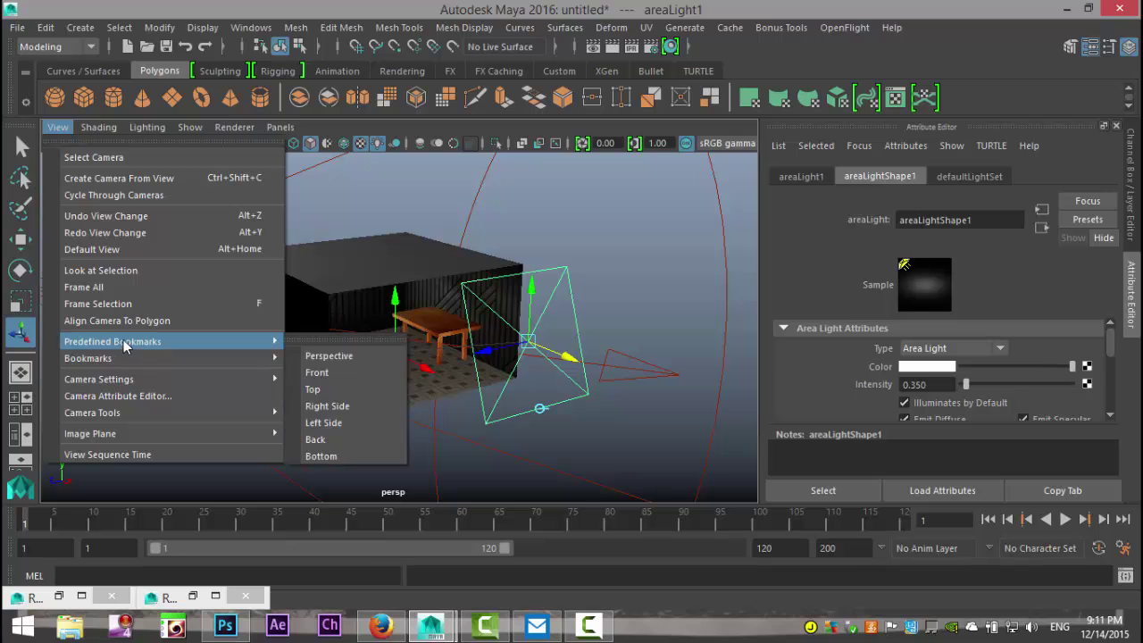
mouse_move(245, 357)
left_click(320, 359)
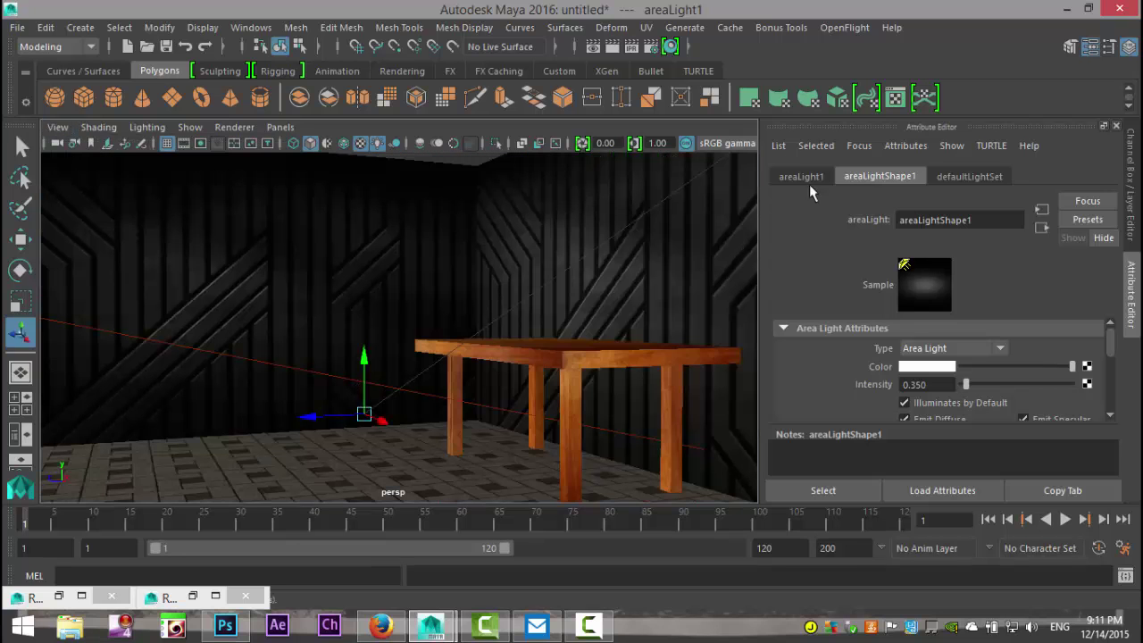
left_click(595, 48)
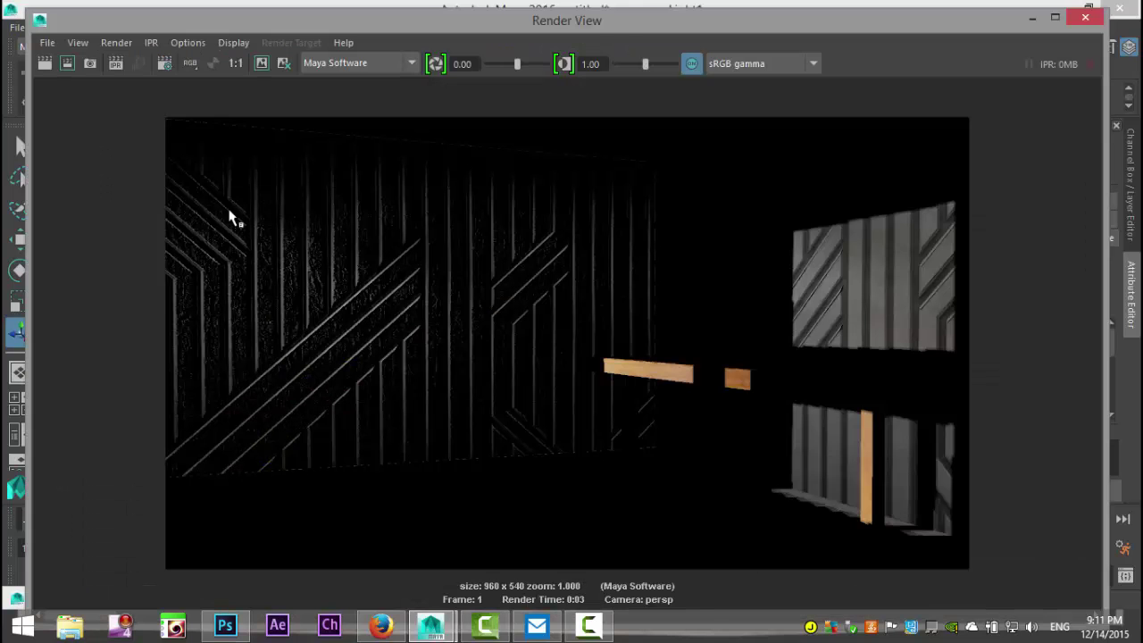
left_click(45, 65)
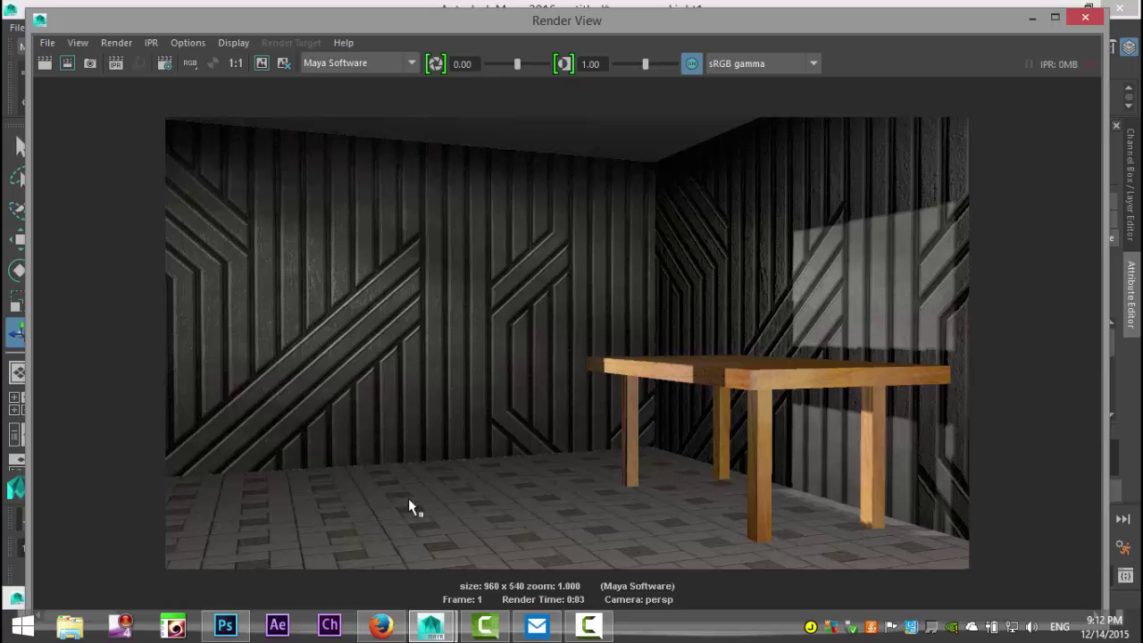
Compare the new render with the previously stored one in the enlarged Render View, and keep the new image.
left_click(1054, 18)
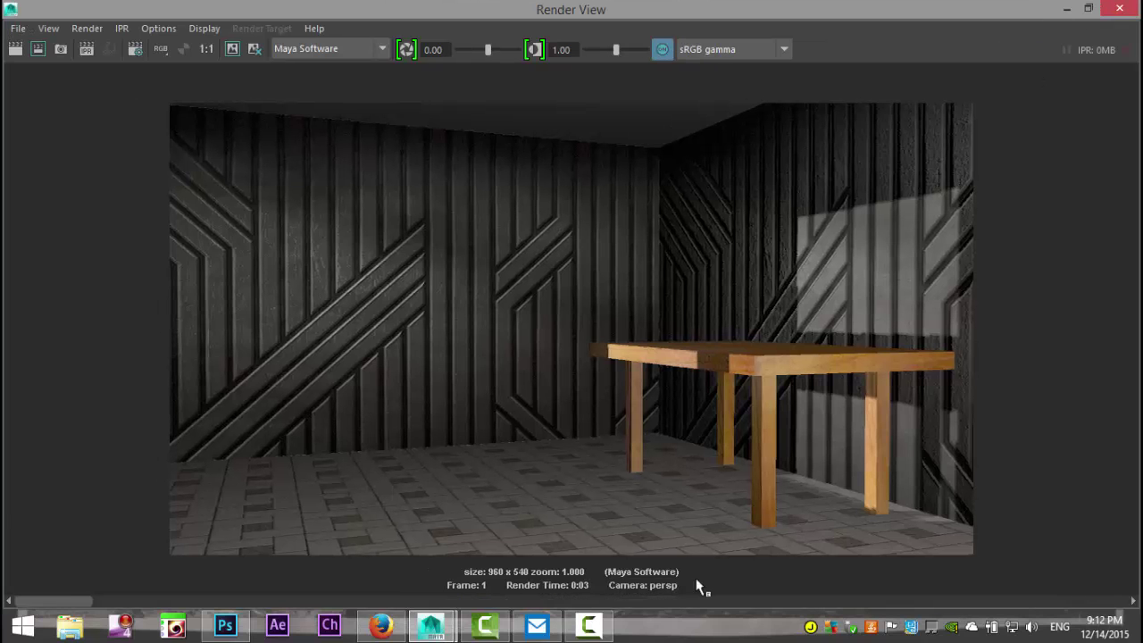
left_click(106, 603)
left_click(88, 604)
left_click(122, 602)
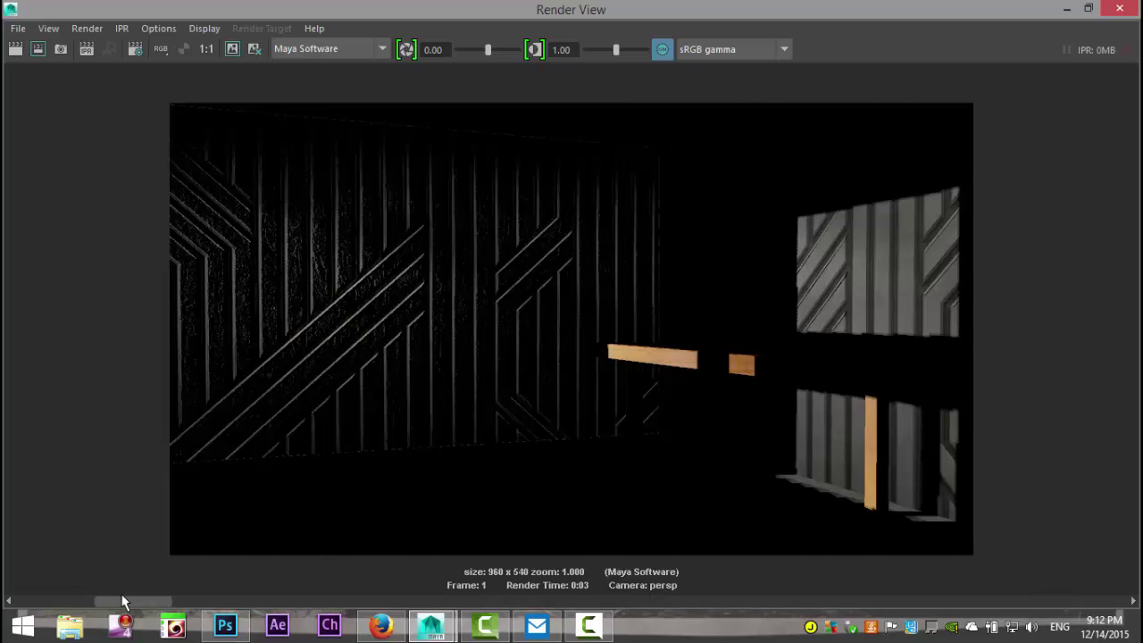
left_click_drag(121, 602, 29, 596)
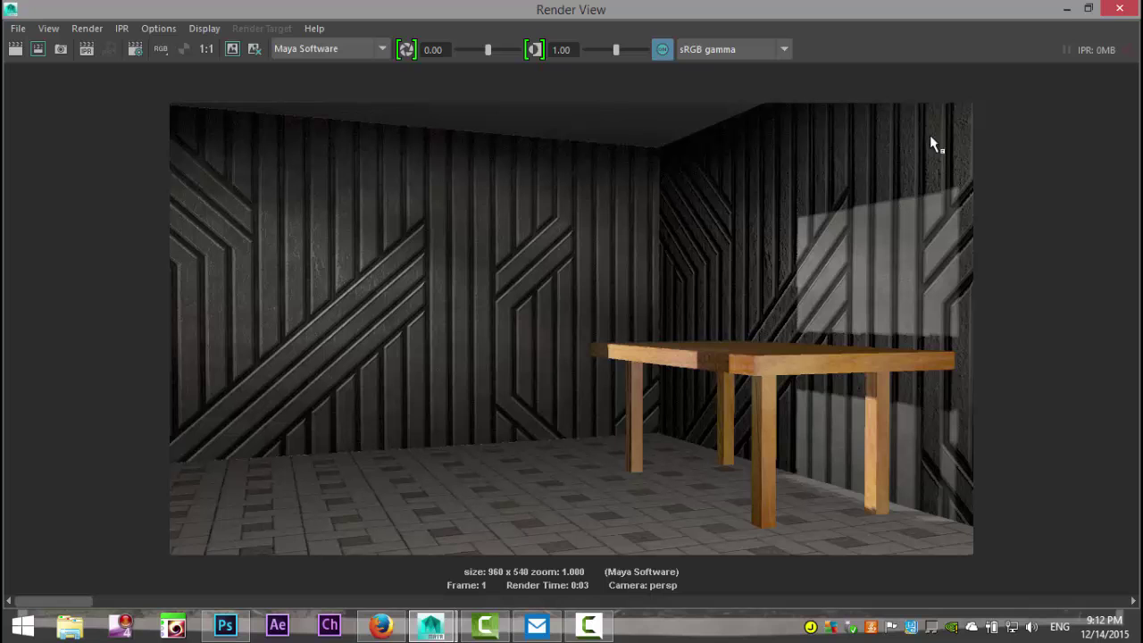
left_click(232, 51)
left_click(1065, 11)
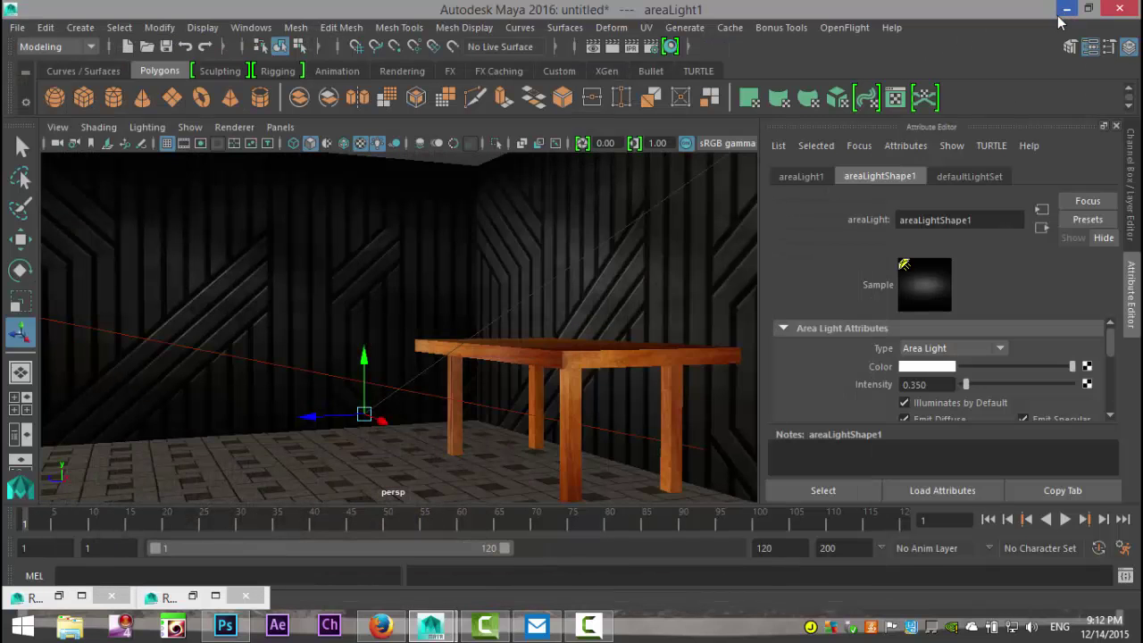
Set the area light's Intensity to 0.25.
left_click(939, 384)
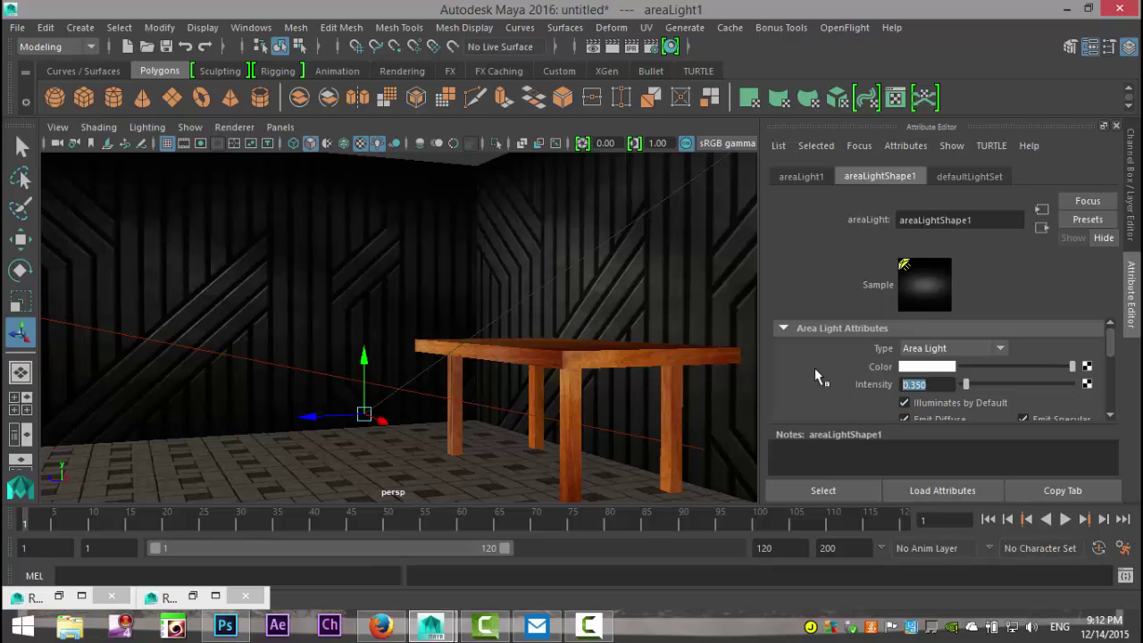
type("0.")
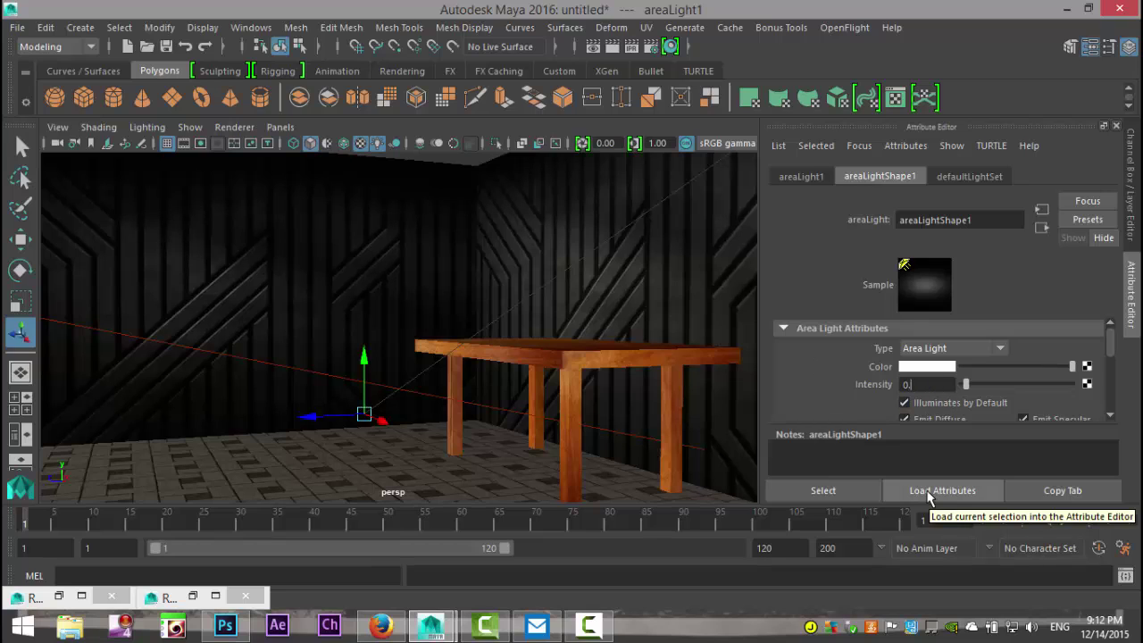
key("Return")
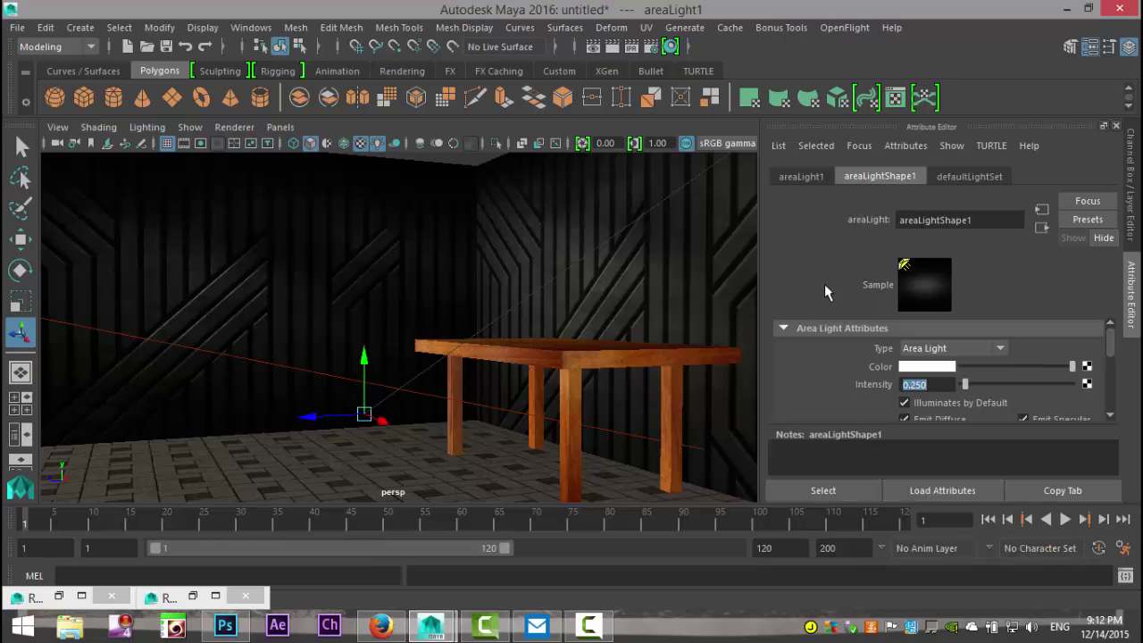
Select the spot light outside the window and add a Light Fog effect to it.
scroll(438, 371, "down", 5)
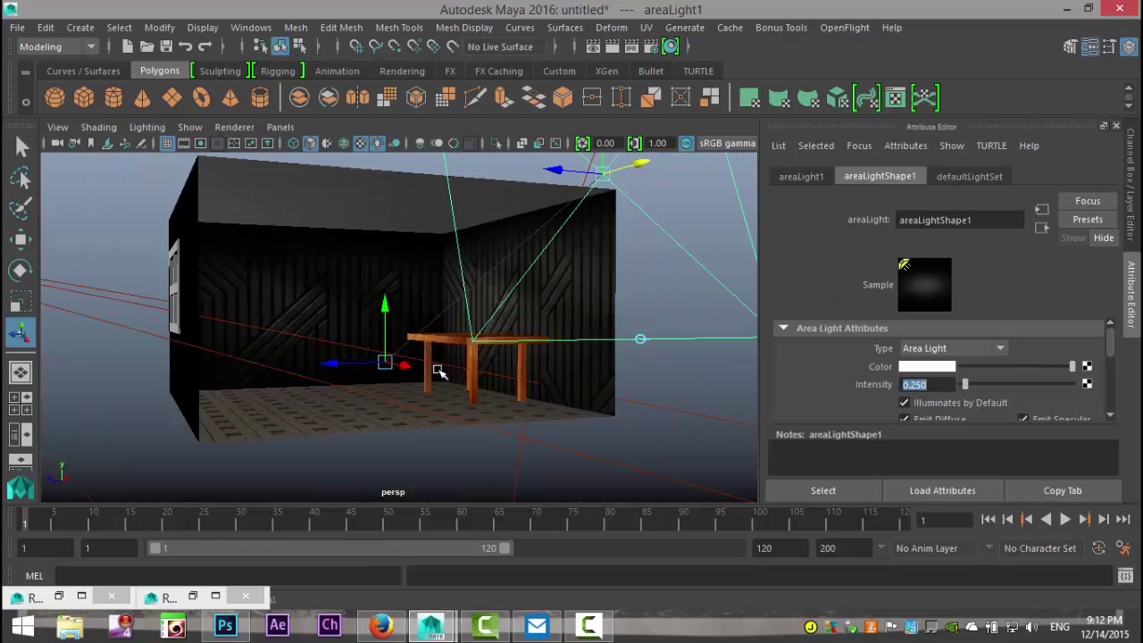
left_click_drag(428, 414, 429, 414, "alt")
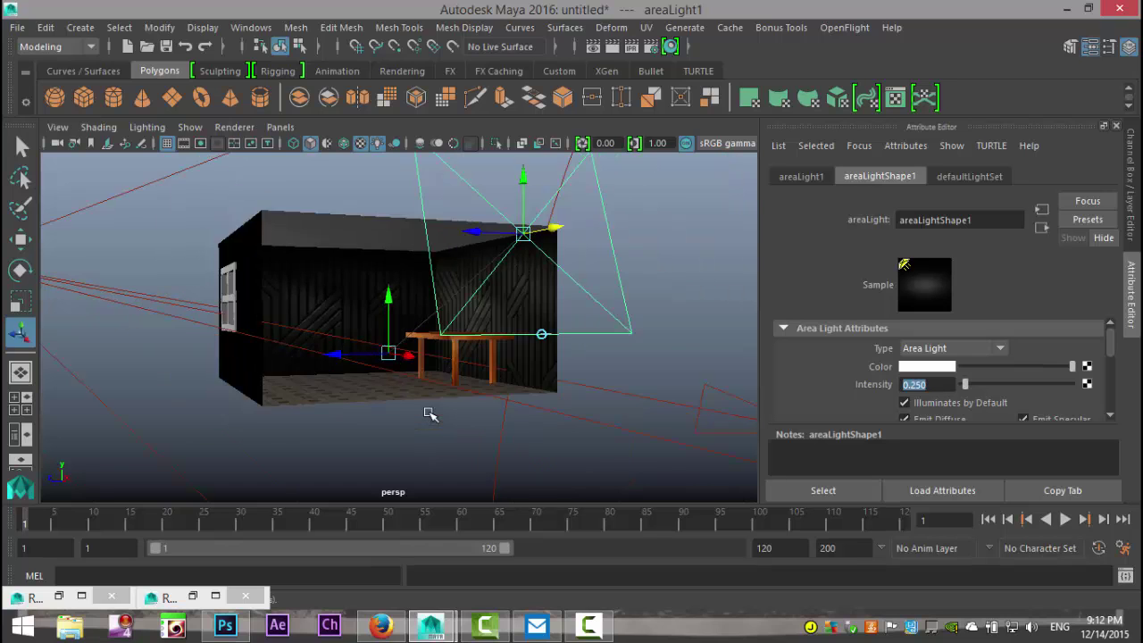
scroll(428, 413, "down", 2)
left_click(139, 293)
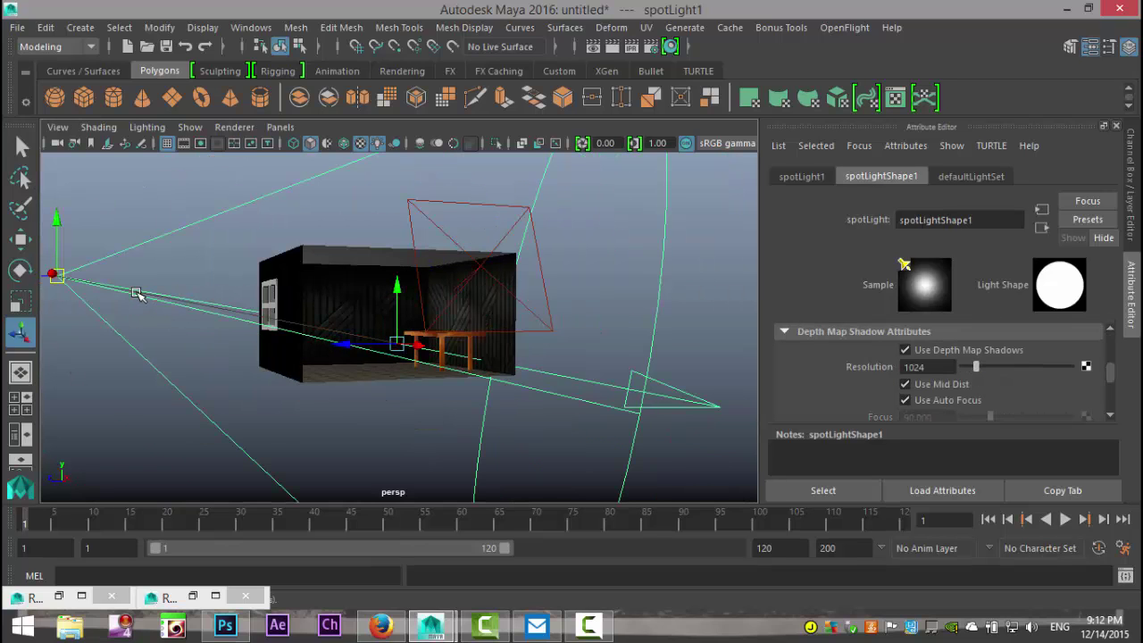
scroll(1035, 387, "up", 5)
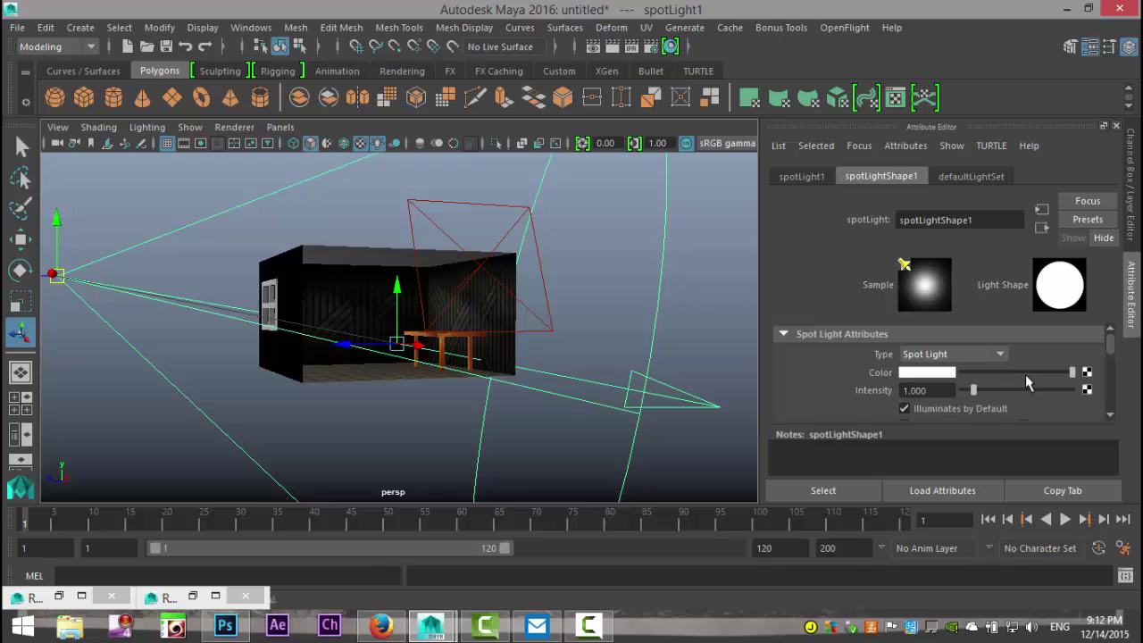
scroll(1029, 382, "down", 8)
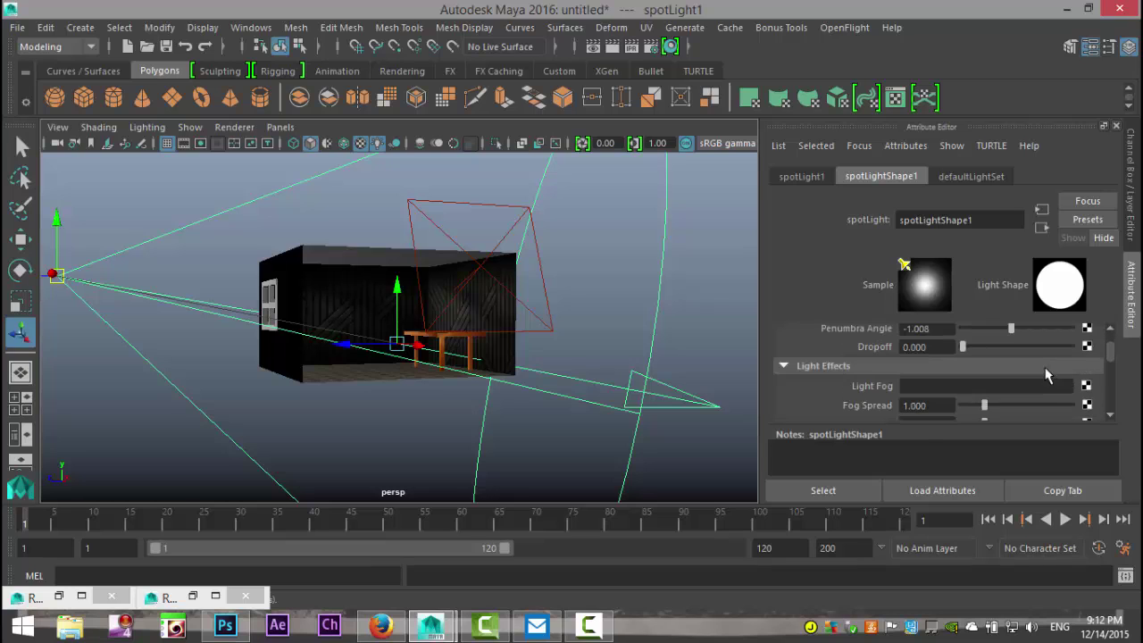
scroll(1044, 375, "up", 1)
left_click(1086, 387)
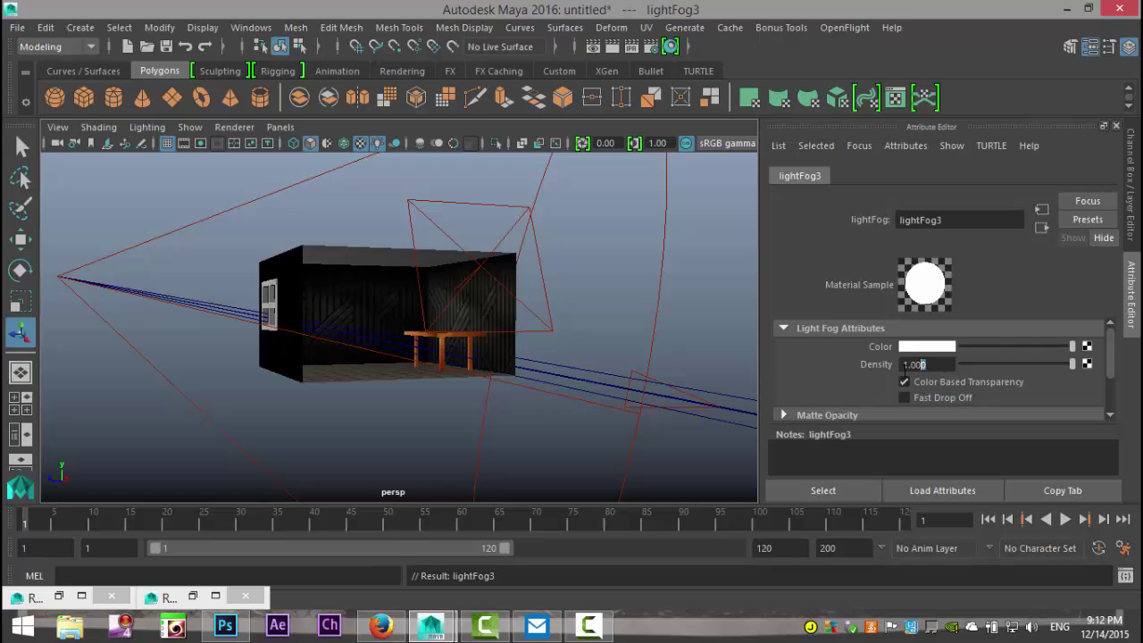
Set the light fog's Density to 1.5.
double_click(904, 364)
type("1.5")
key("Return")
scroll(994, 348, "down", 1)
scroll(993, 348, "down", 1)
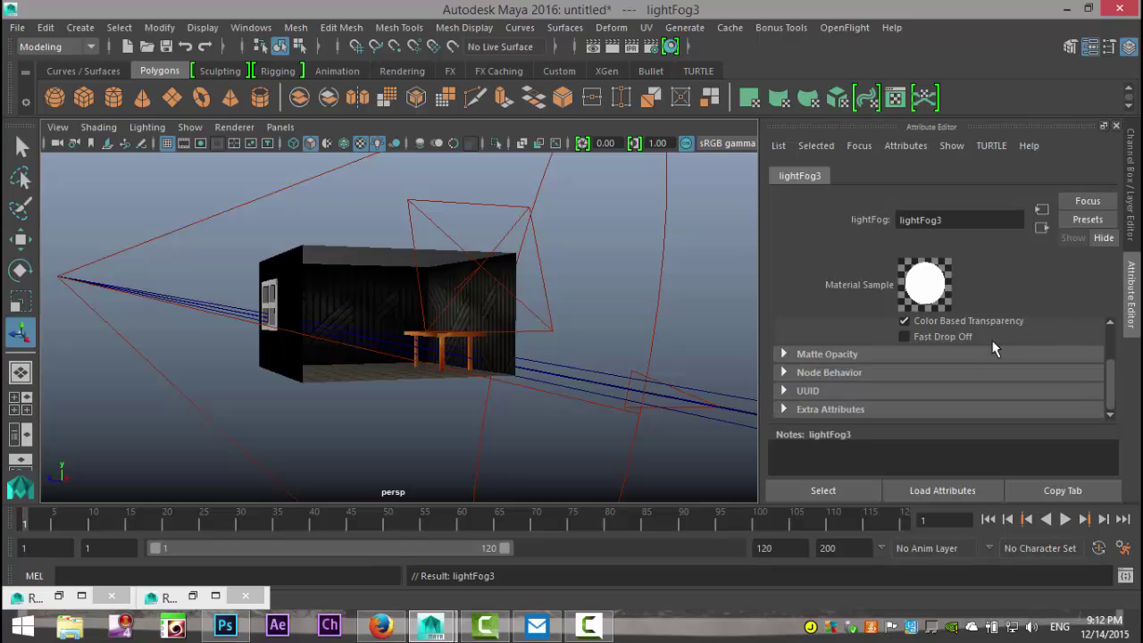
scroll(994, 349, "up", 2)
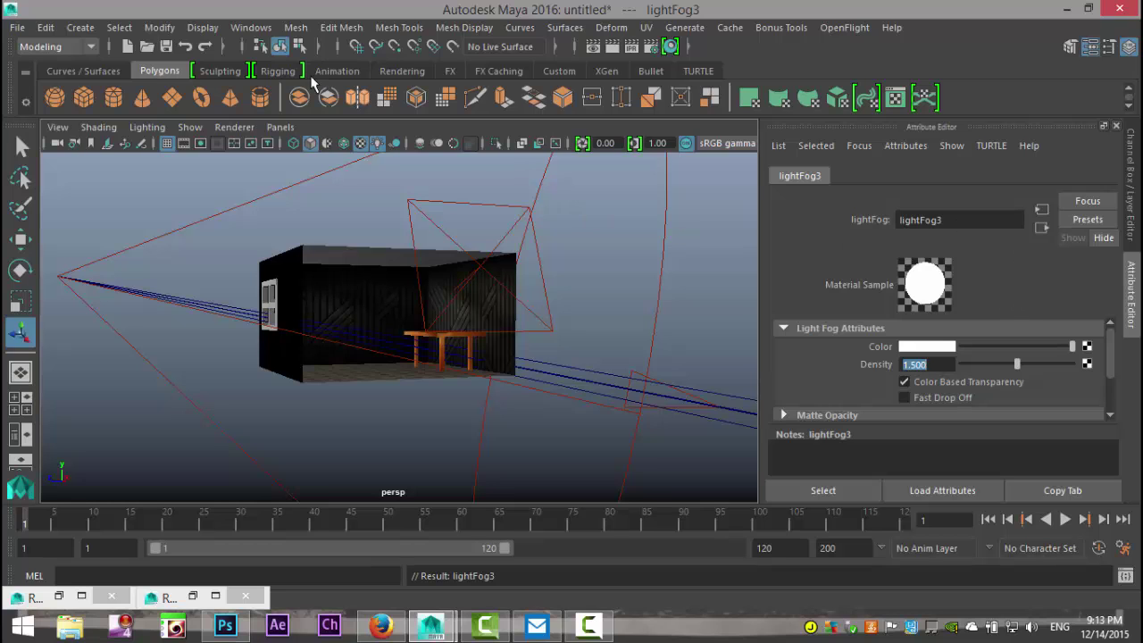
Reselect spotLight1 from the Outliner and set both its Fog Intensity and Fog Spread to 2.
left_click(250, 27)
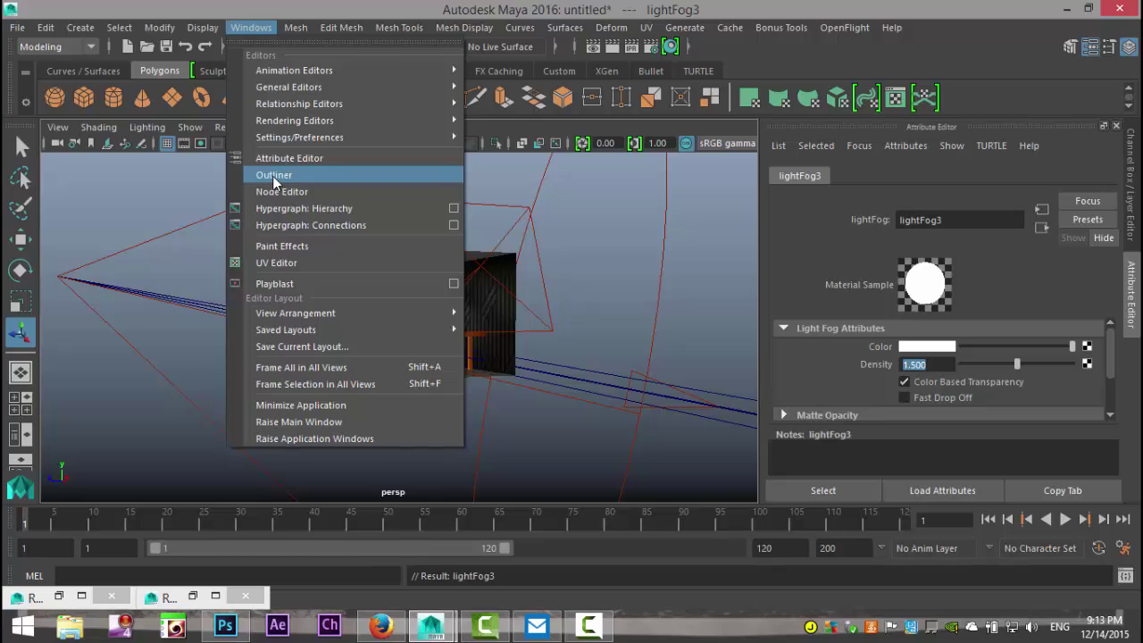
left_click(271, 182)
left_click(82, 242)
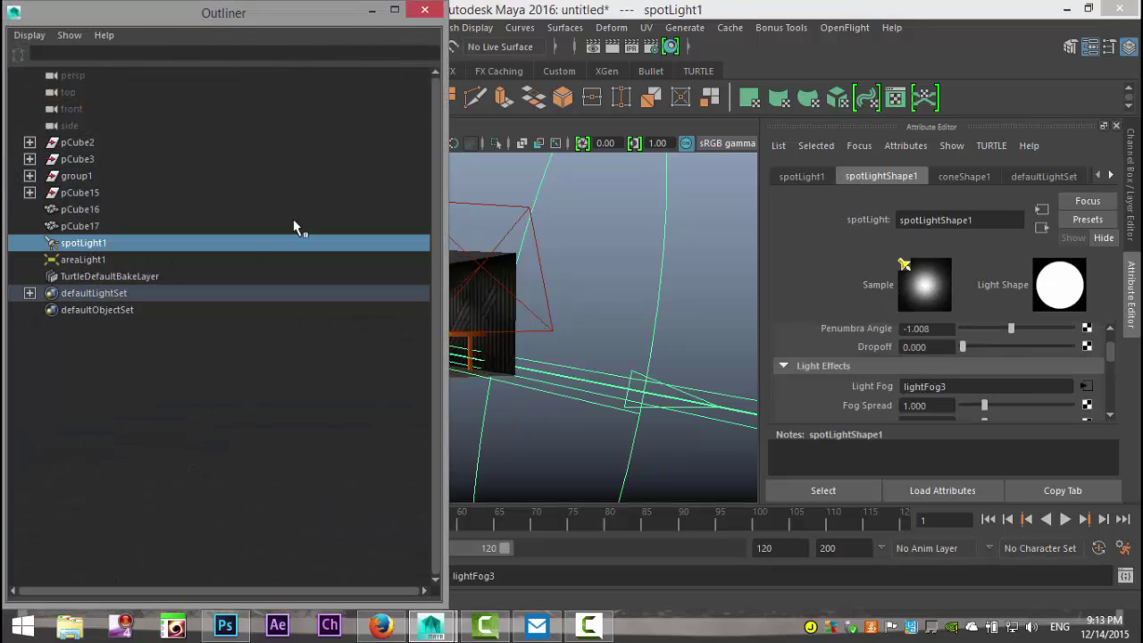
left_click(371, 13)
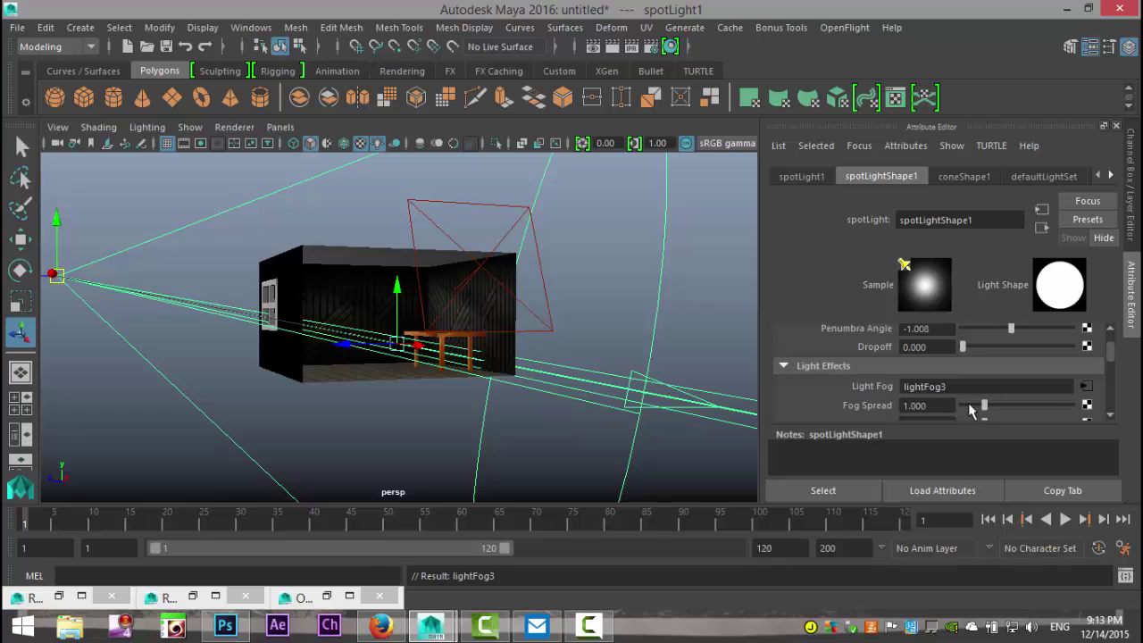
scroll(982, 408, "down", 2)
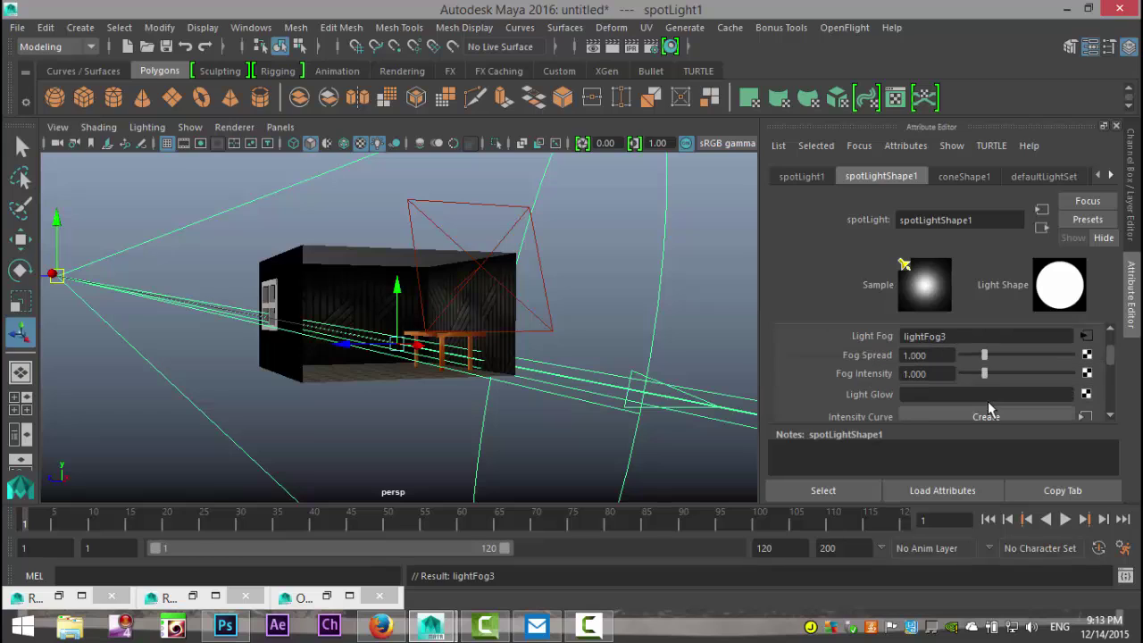
left_click(945, 372)
type("2")
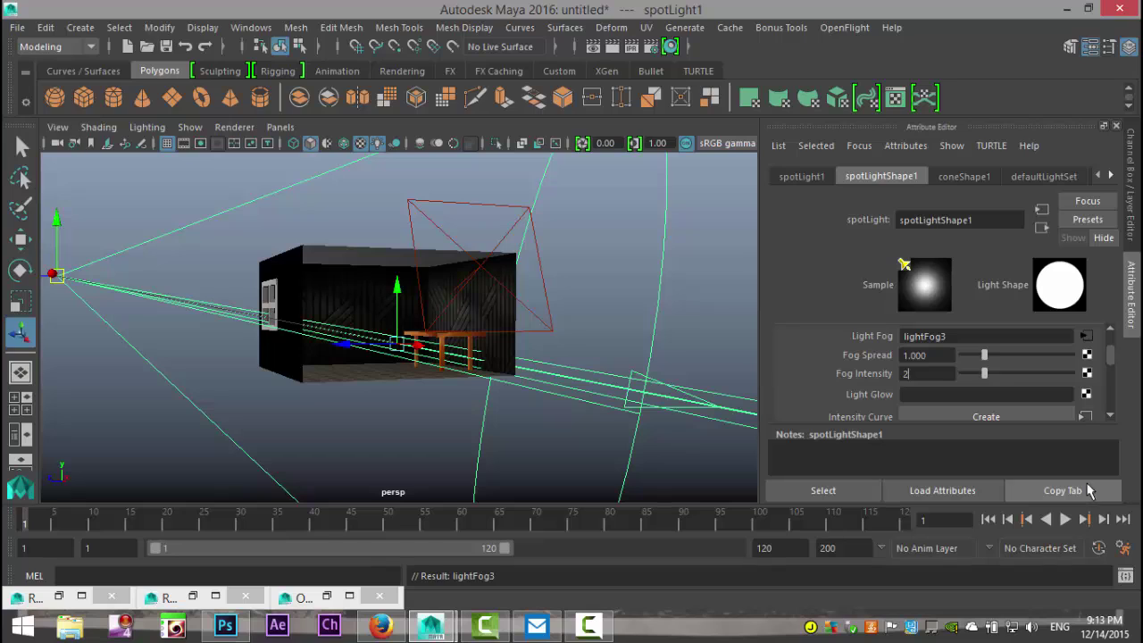
left_click(946, 355)
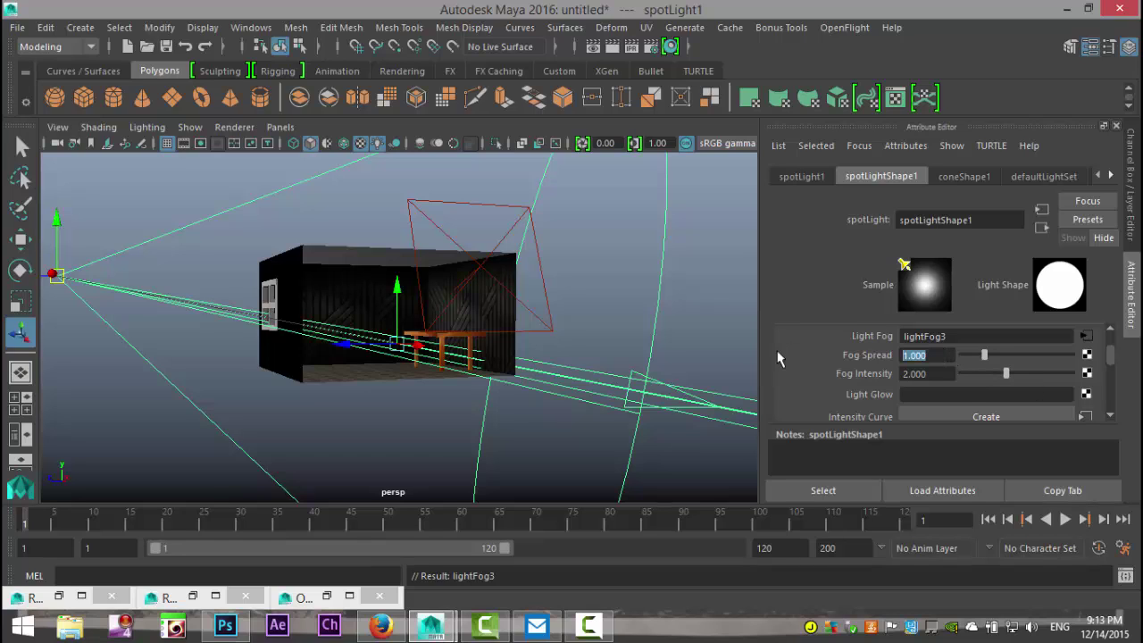
type("2")
key("Return")
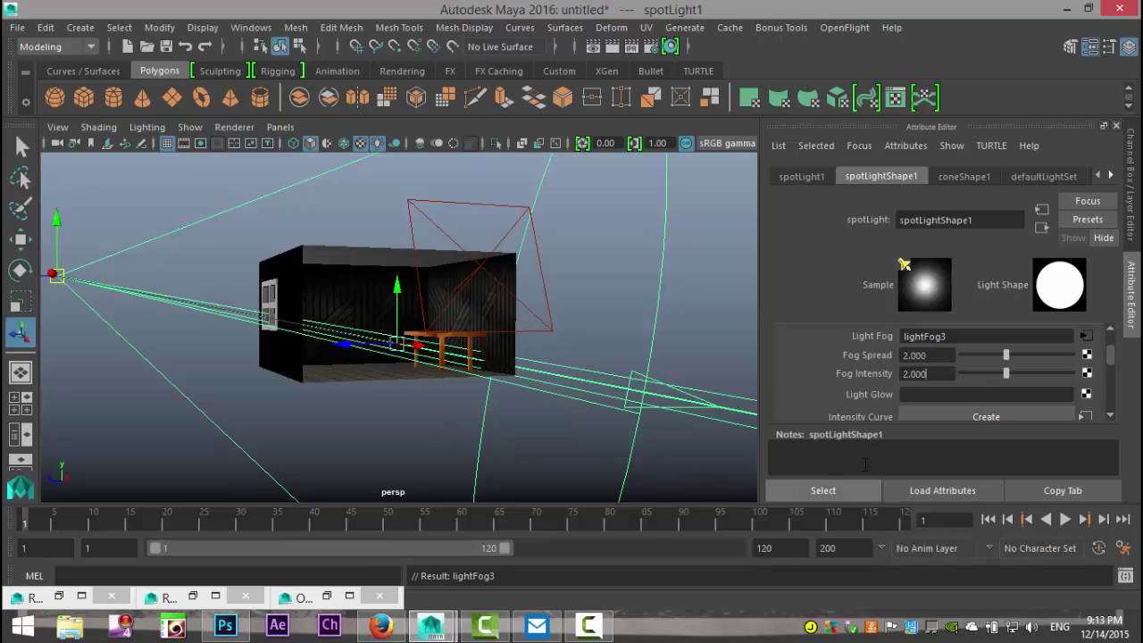
In the spot light's depth map shadow attributes, set Fog Shadow Intensity to 2 and Fog Shadow Samples to 35.
scroll(997, 359, "down", 5)
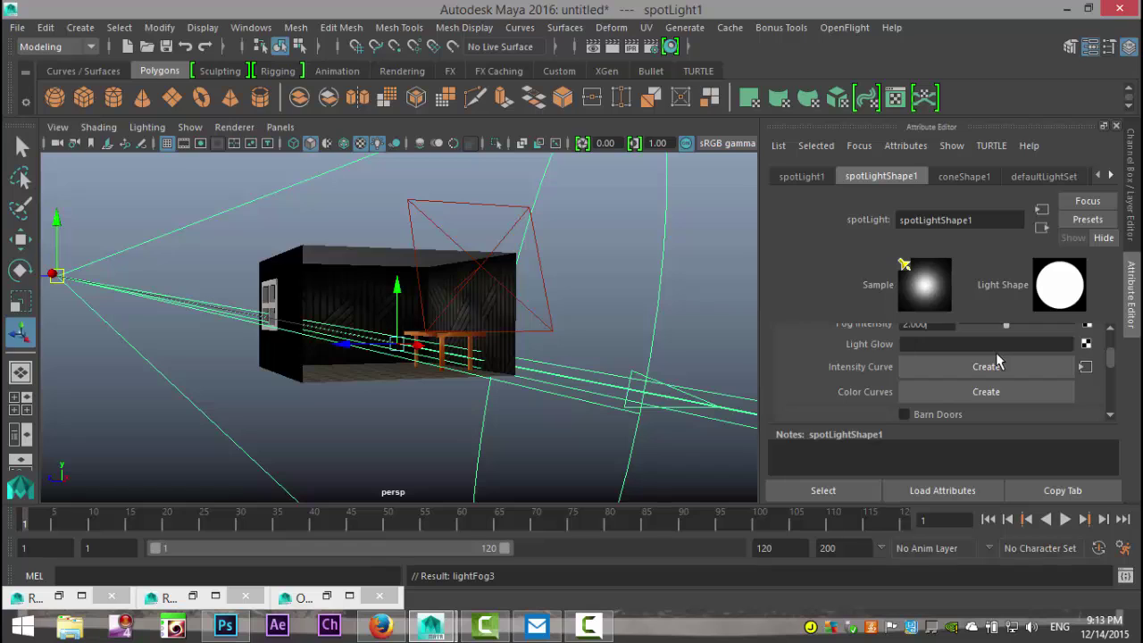
scroll(1000, 371, "down", 6)
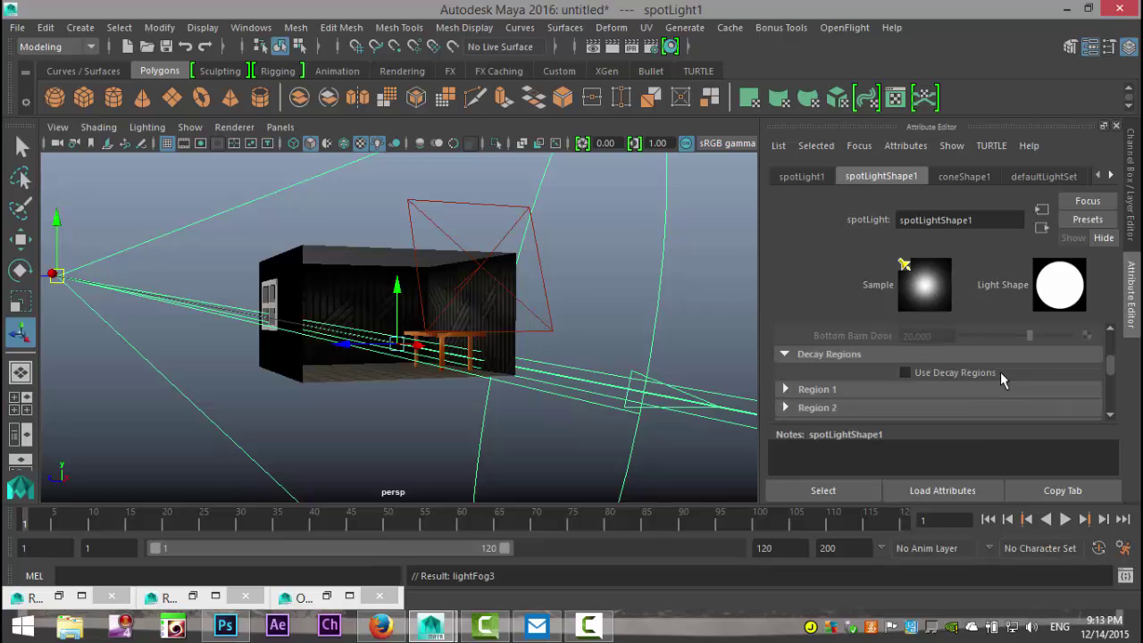
scroll(1000, 368, "down", 2)
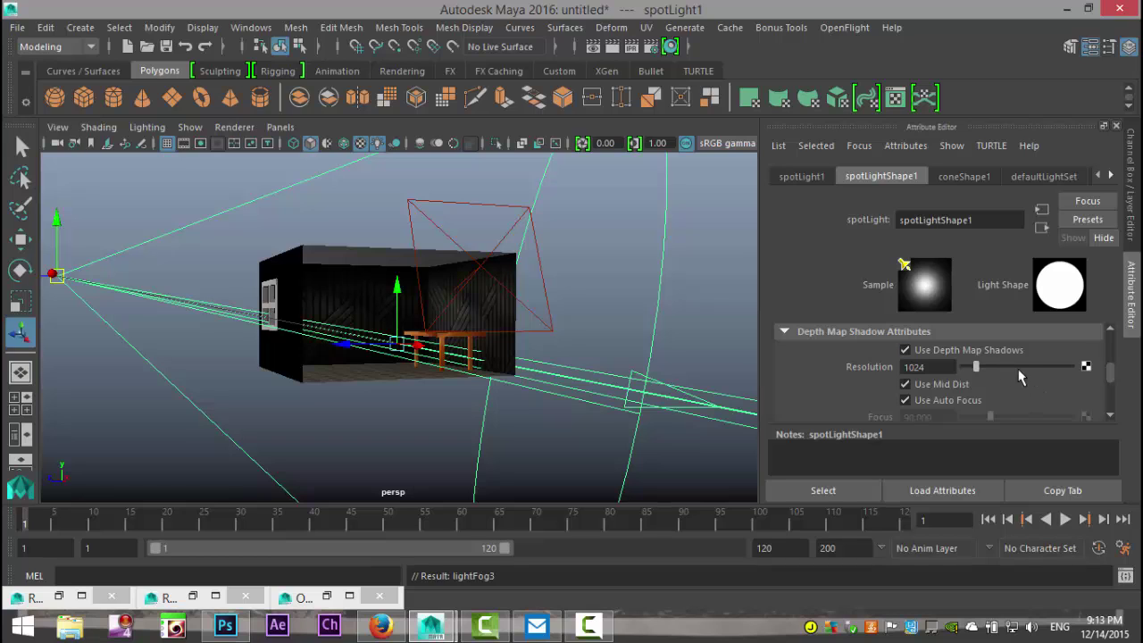
scroll(1027, 377, "down", 1)
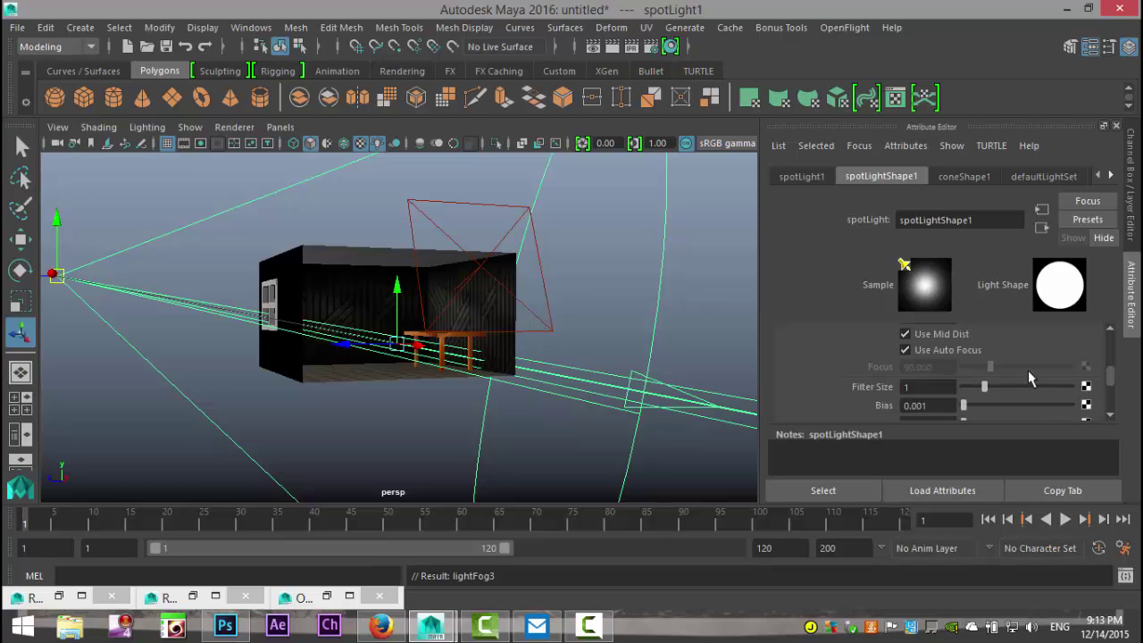
scroll(1027, 377, "down", 1)
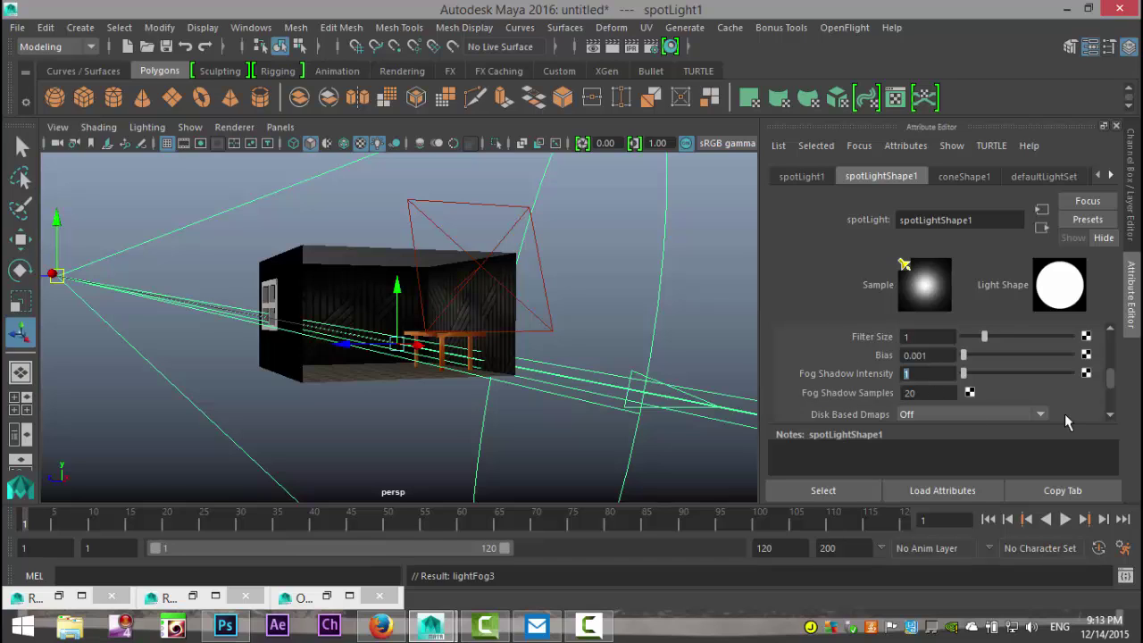
type("2")
key("Tab")
key("Return")
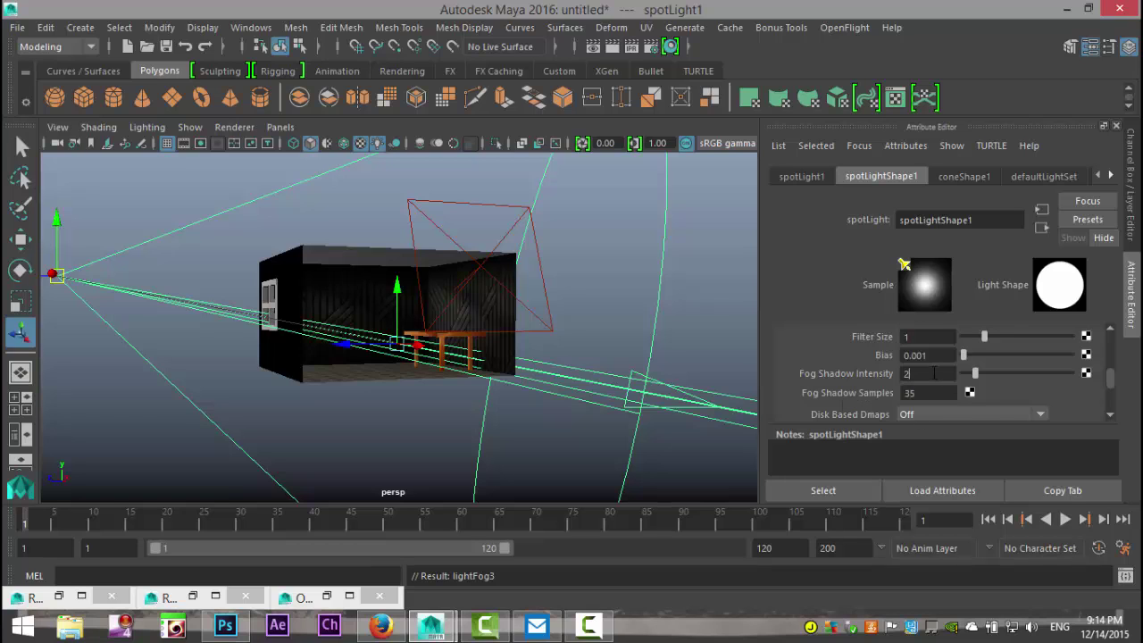
Restore the saved interior camera bookmark, and close the minimised Outliner and the second minimised window beside it.
left_click(56, 127)
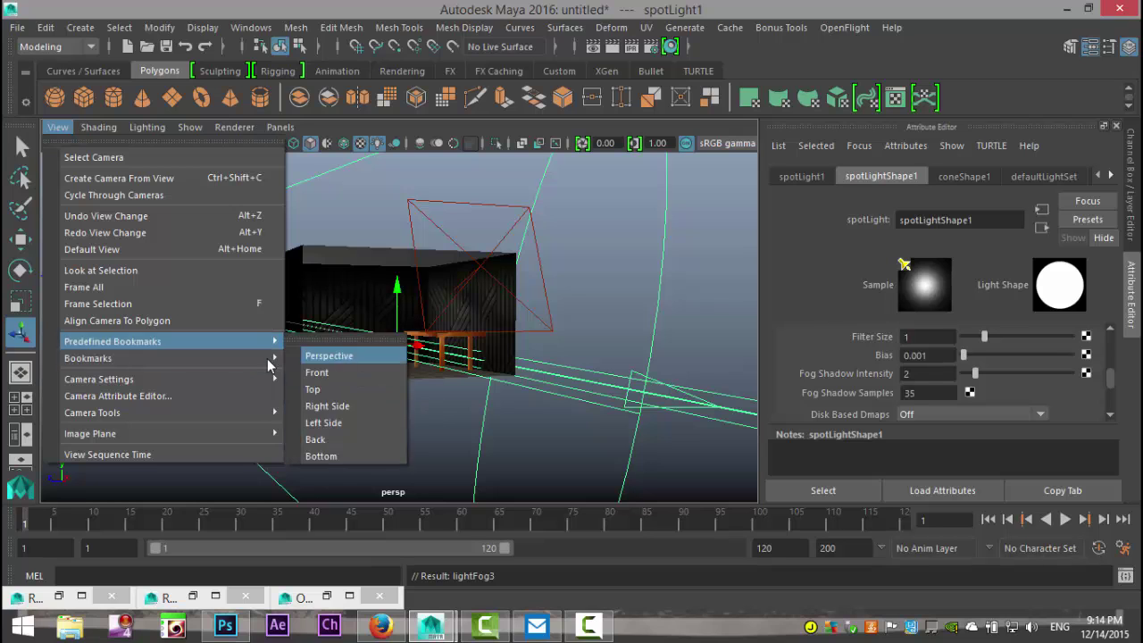
mouse_move(230, 359)
left_click(314, 359)
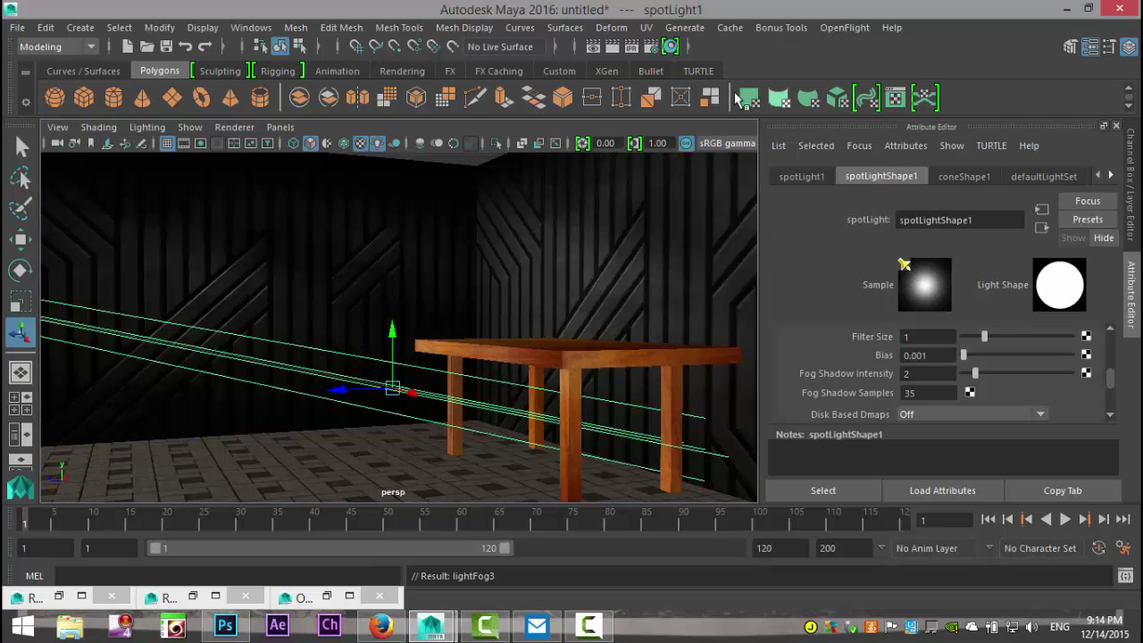
left_click(379, 595)
left_click(245, 595)
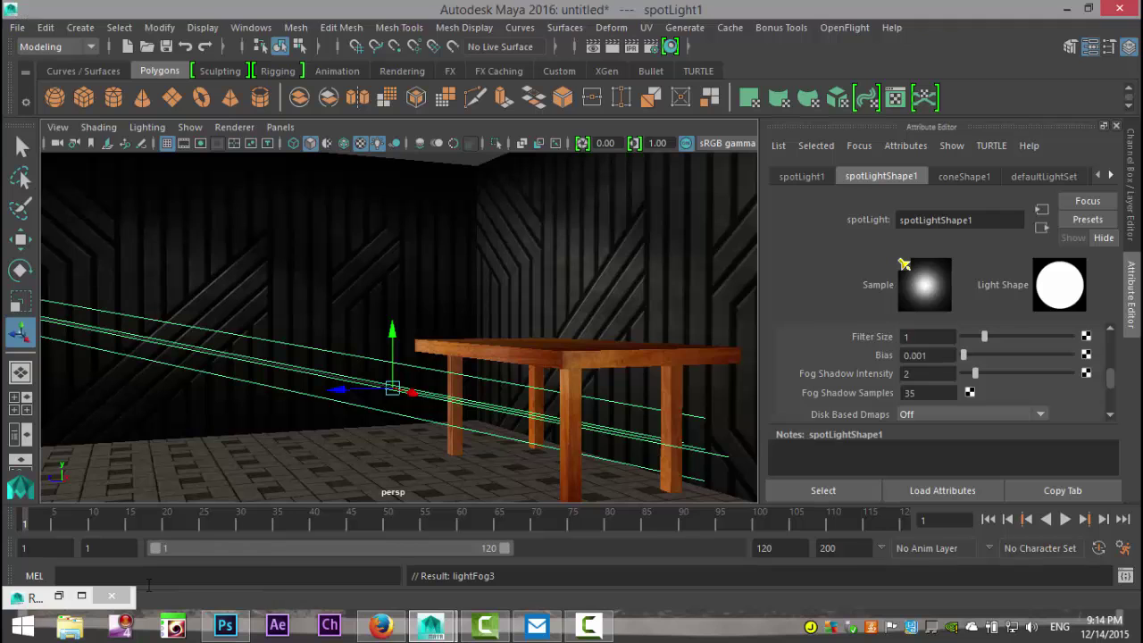
Reopen the Render View and render the interior camera view with the current fog settings.
left_click(112, 596)
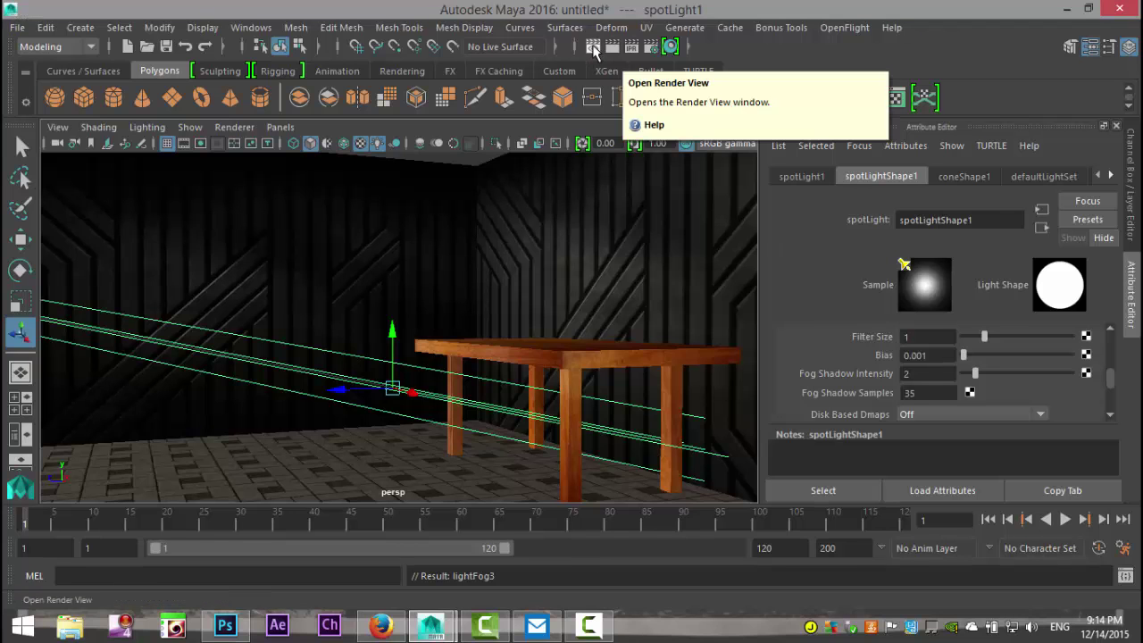
left_click(594, 51)
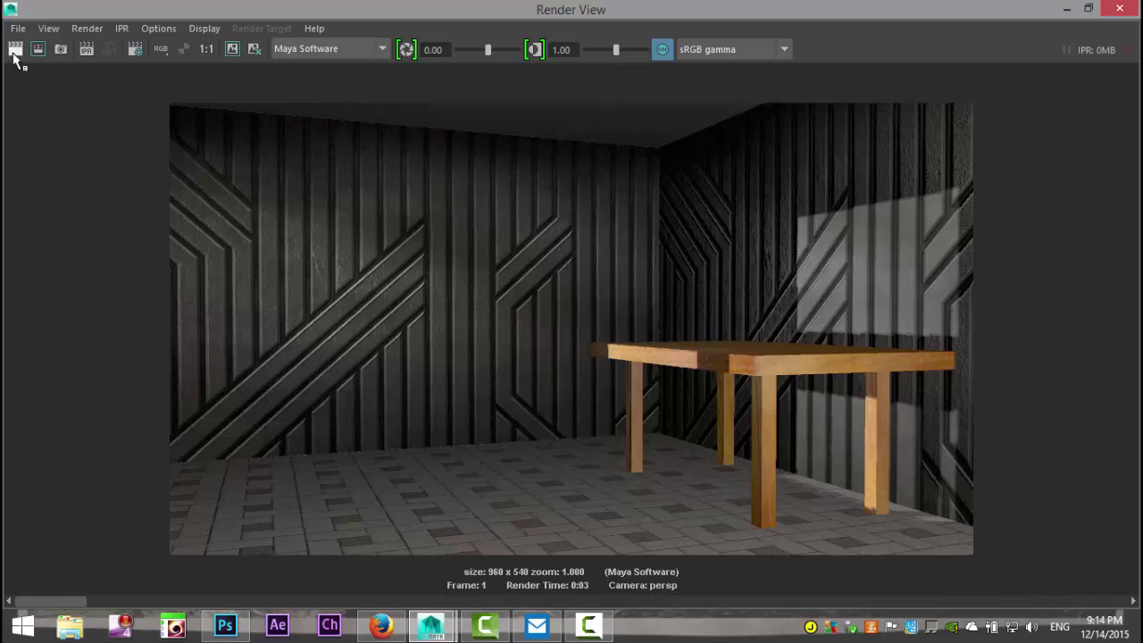
left_click(15, 51)
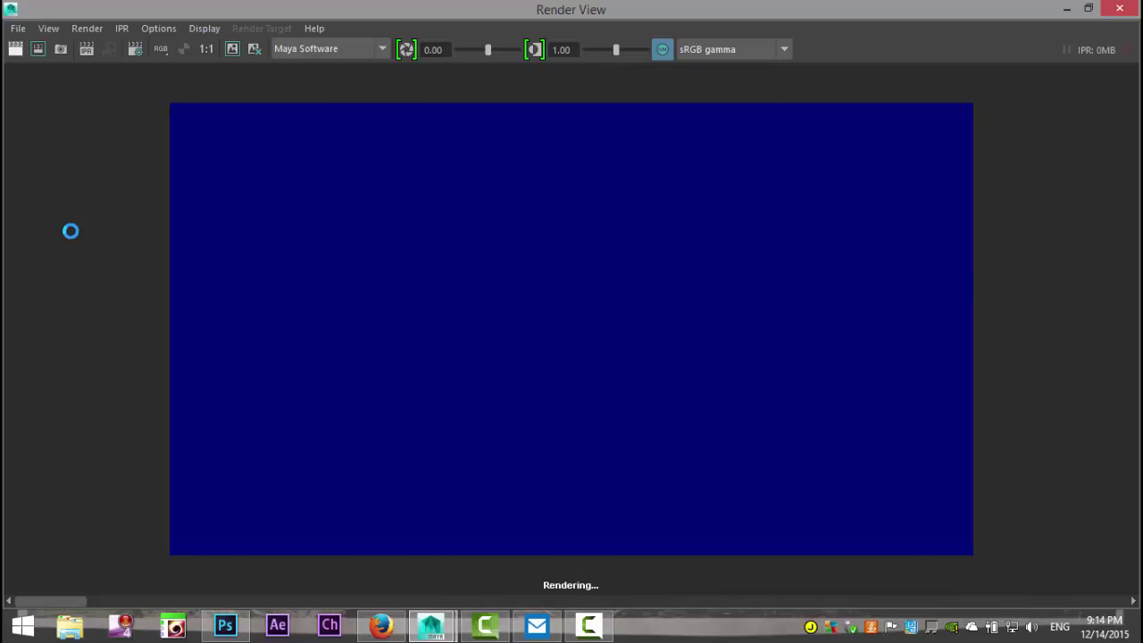
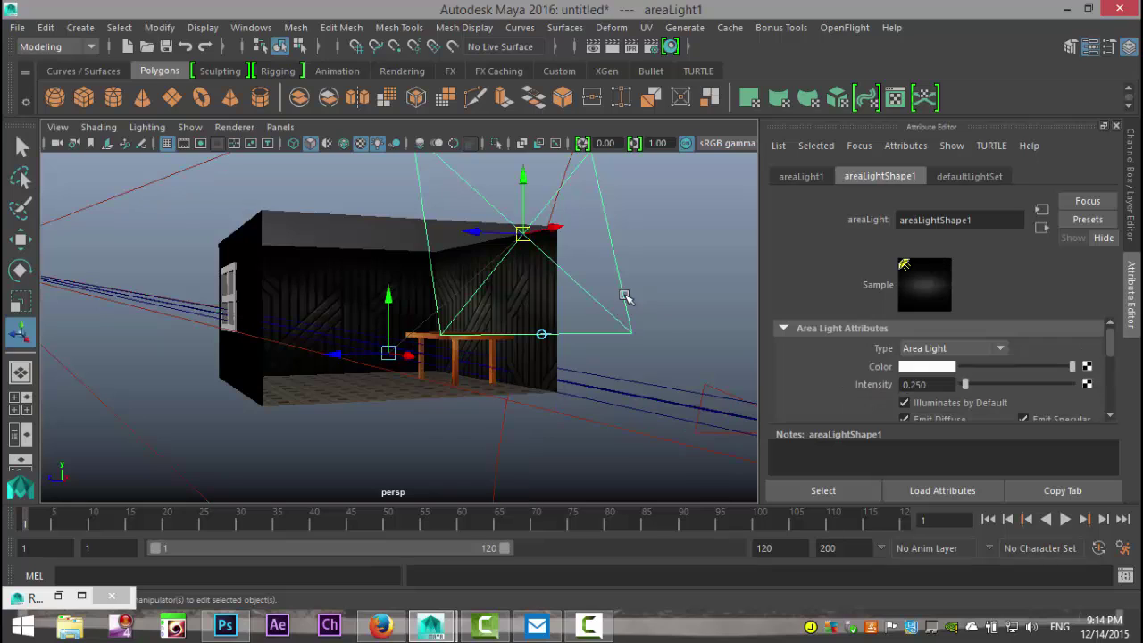
Set the area light's Intensity to 0.15 and deselect the light.
left_click_drag(946, 383, 830, 384)
type("0.15")
key("Return")
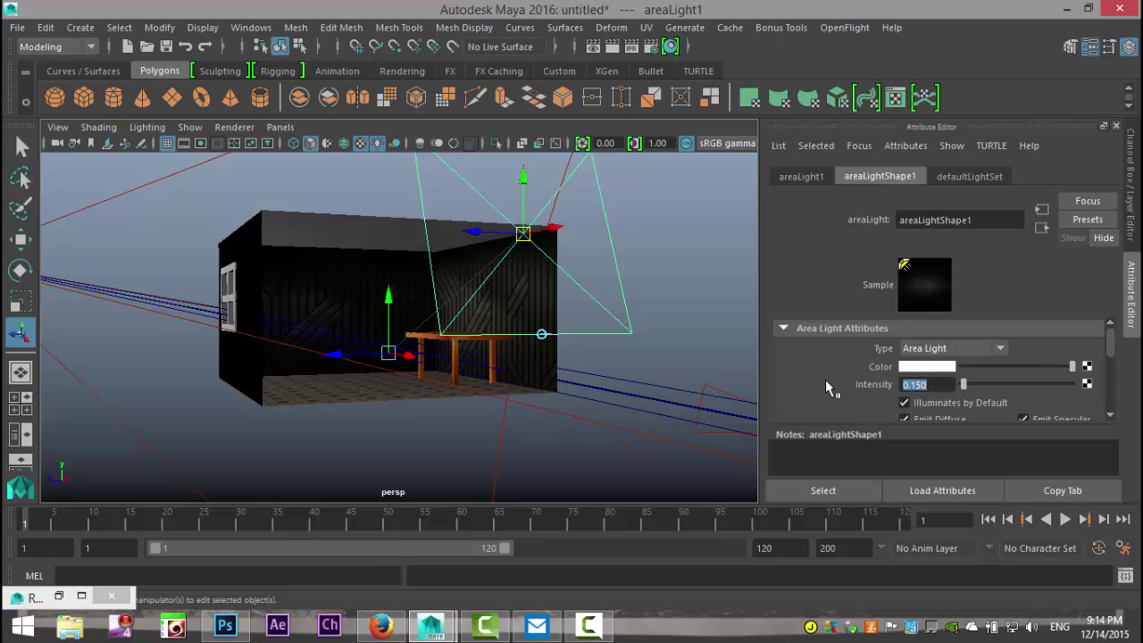
left_click(107, 200)
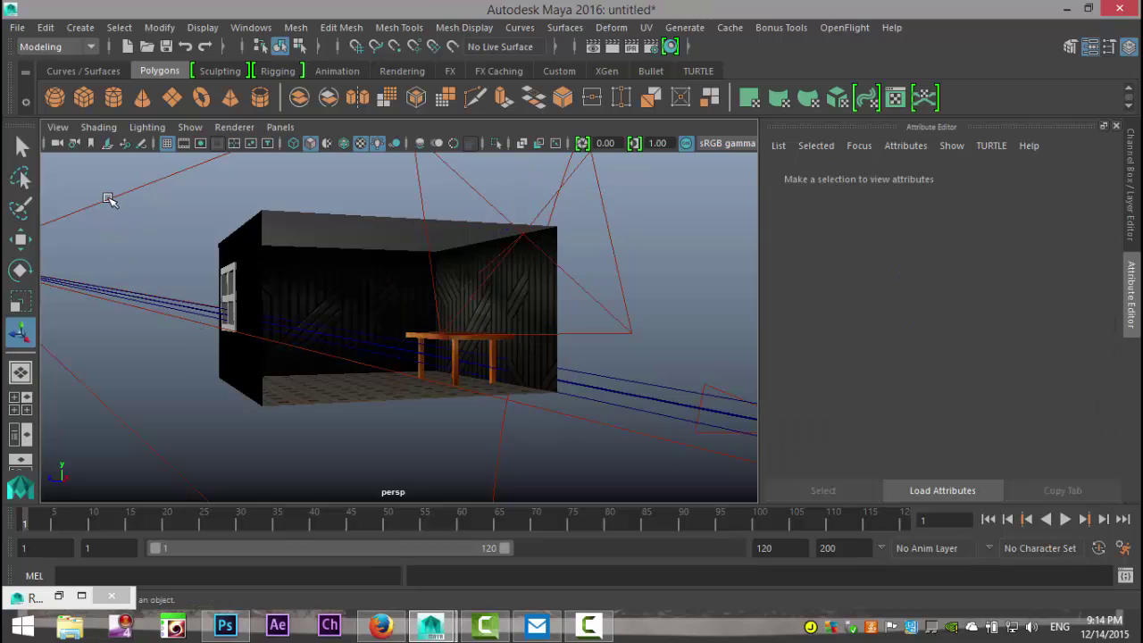
Select the spot light and set its Fog Intensity to 4 in the light effects attributes.
left_click(619, 379)
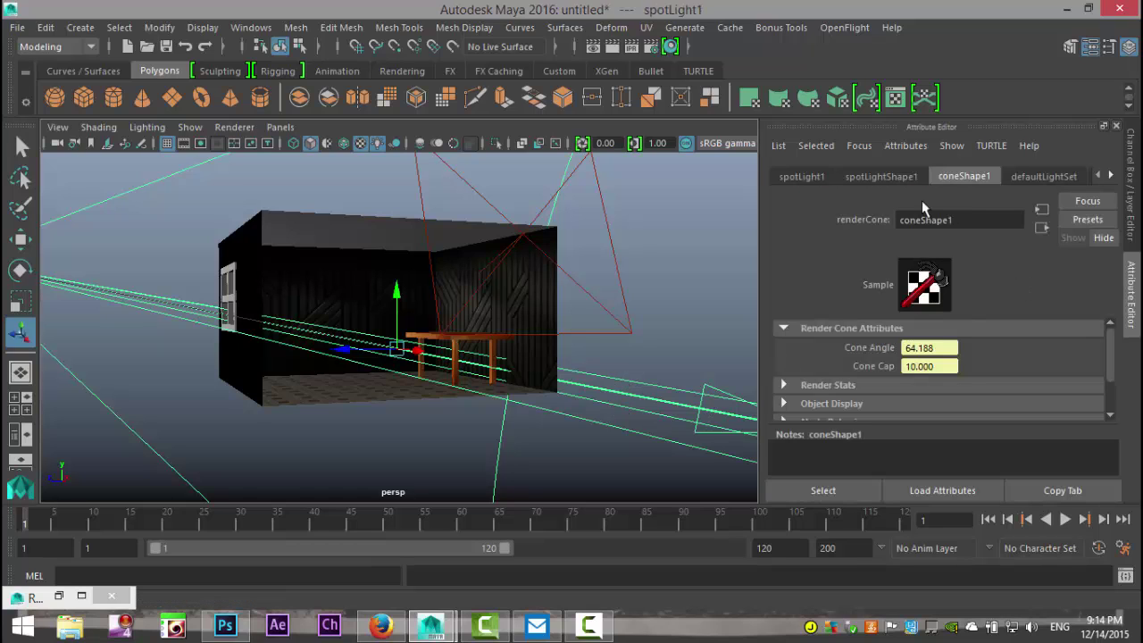
left_click(882, 176)
scroll(1014, 362, "down", 10)
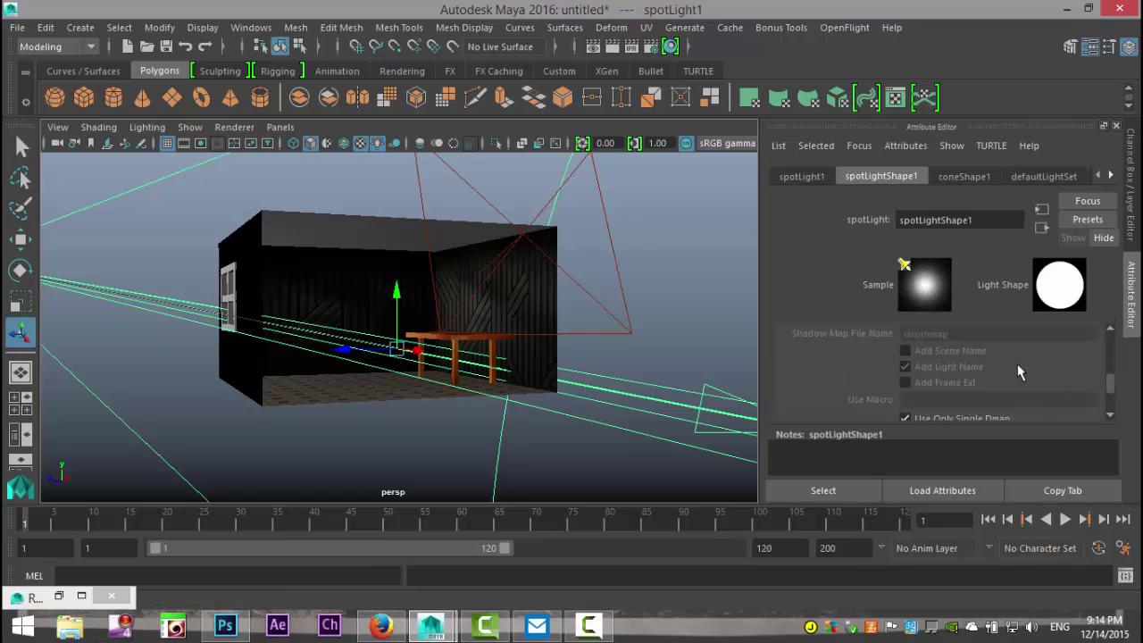
scroll(1023, 369, "up", 5)
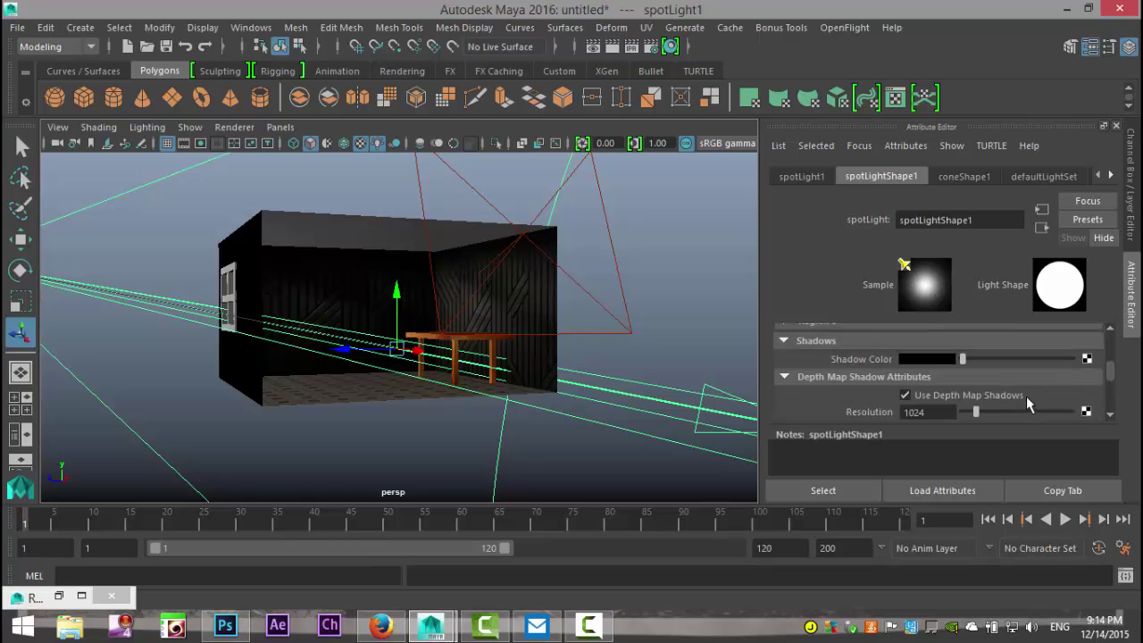
scroll(1027, 397, "up", 6)
scroll(1027, 390, "up", 2)
scroll(1026, 390, "down", 1)
scroll(1026, 386, "up", 1)
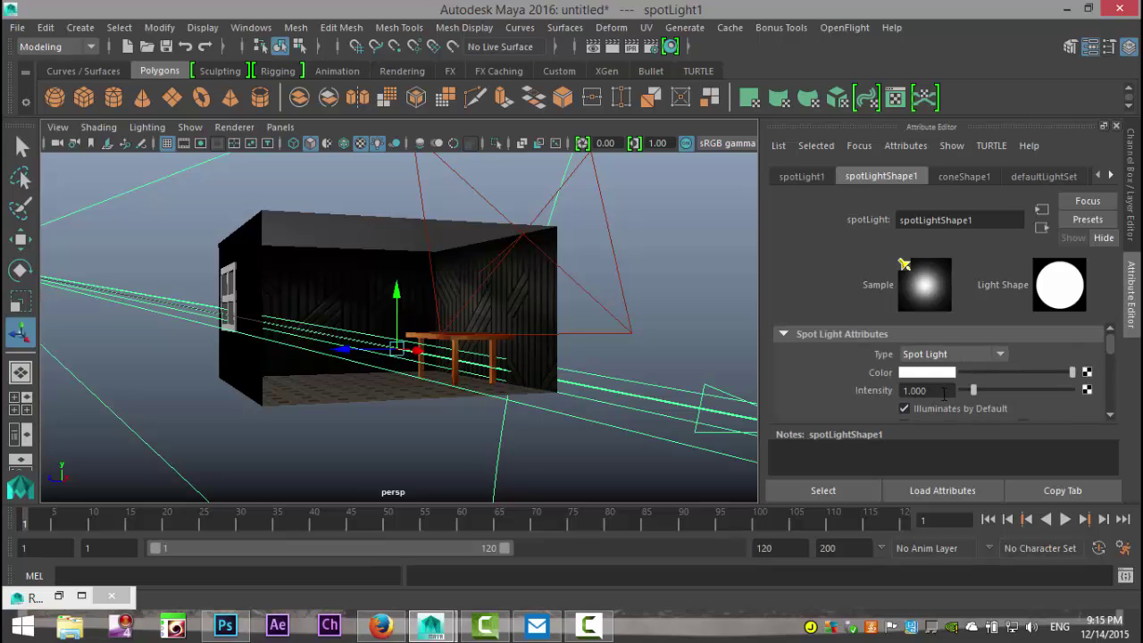
scroll(945, 390, "down", 1)
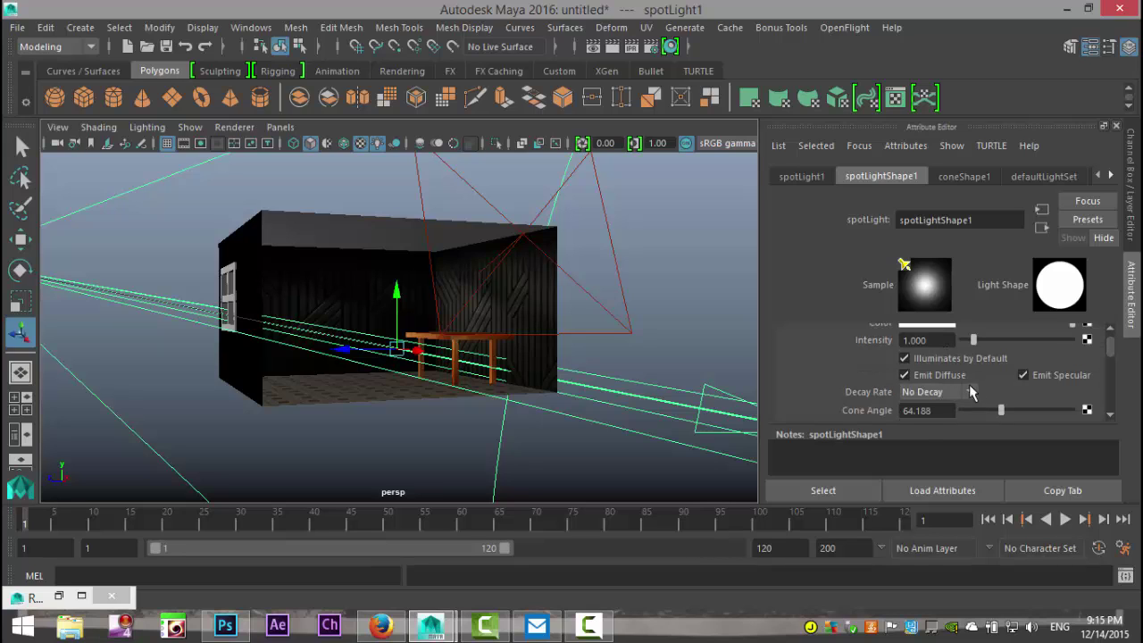
scroll(982, 389, "down", 1)
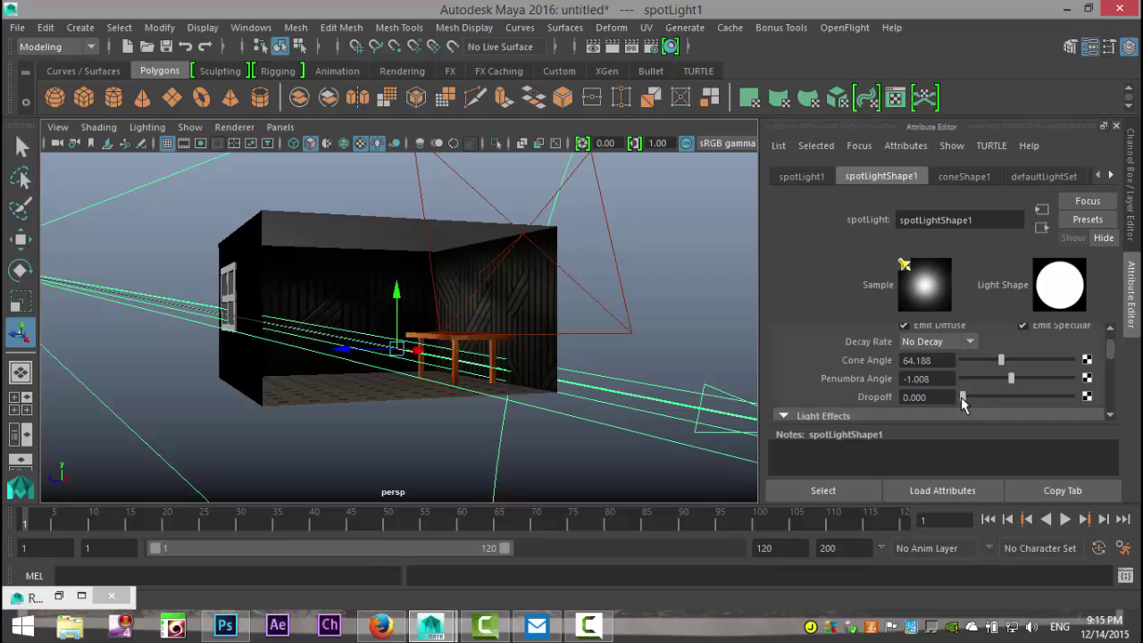
scroll(962, 403, "down", 1)
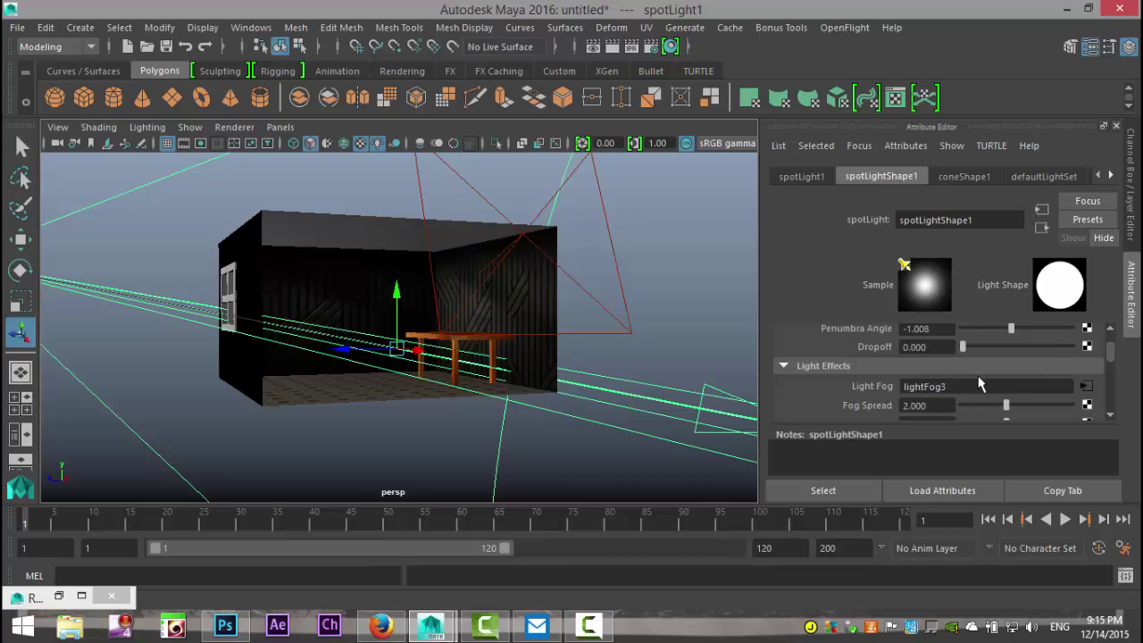
scroll(979, 384, "down", 1)
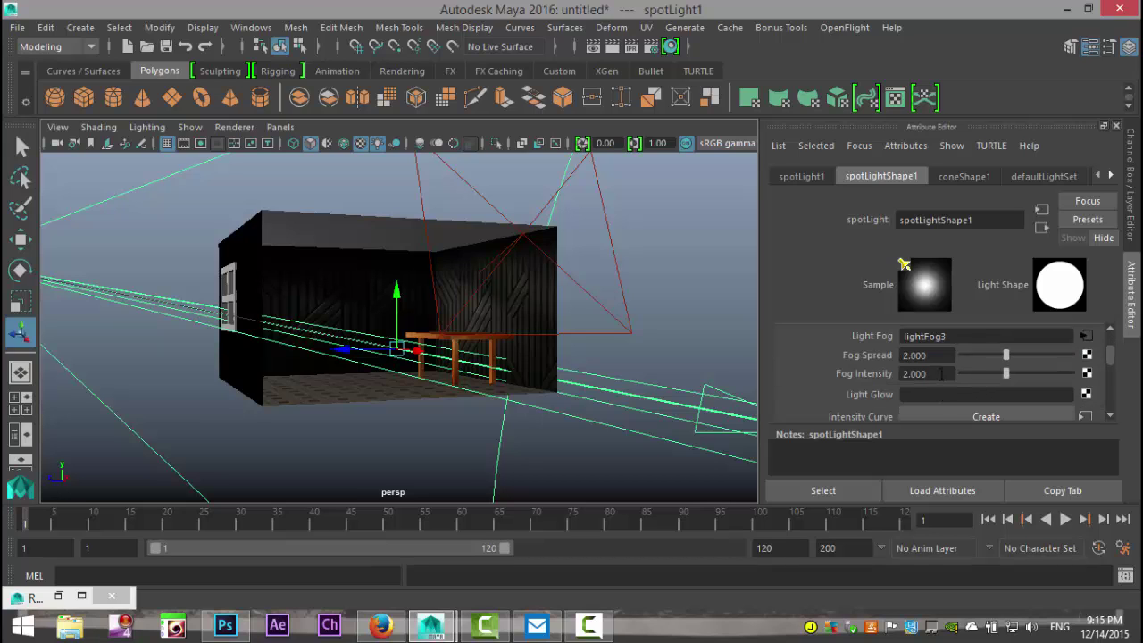
key("Return")
type("4")
key("Return")
Narrow the spot light's Cone Angle to about 16.749 and rotate the light slightly upward.
scroll(1038, 332, "up", 3)
scroll(999, 357, "up", 2)
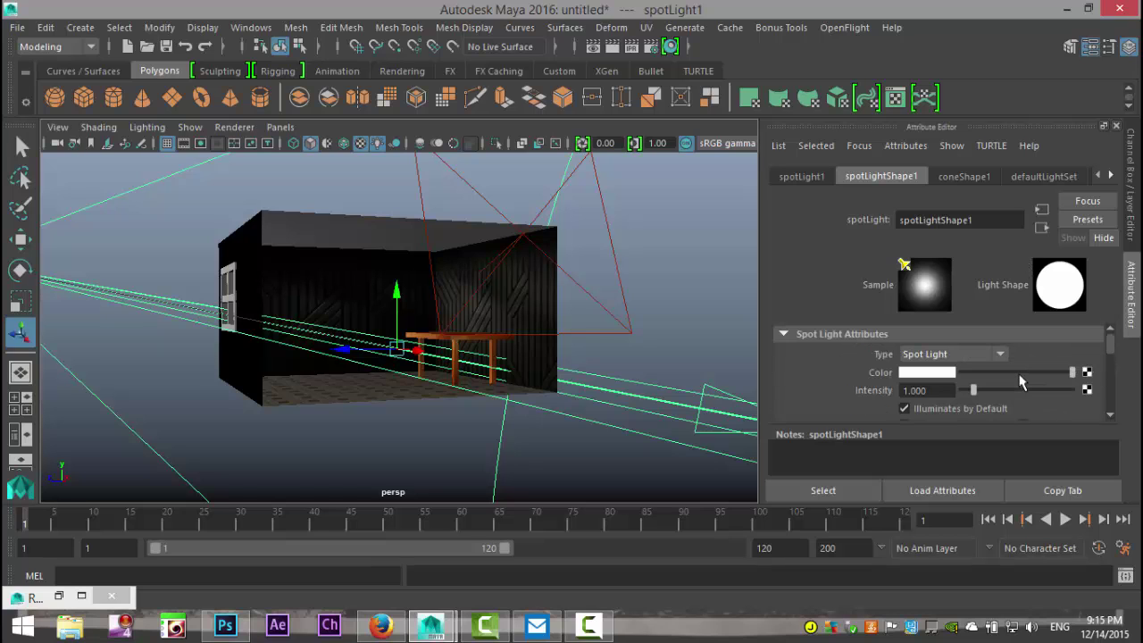
scroll(1021, 382, "down", 3)
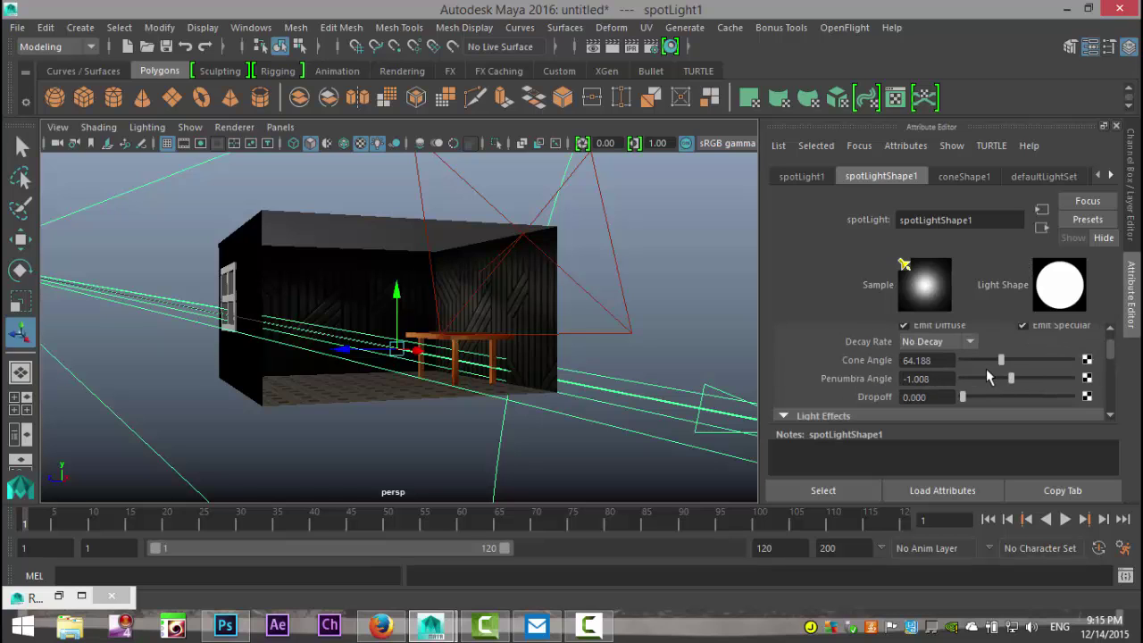
left_click_drag(1001, 361, 979, 368)
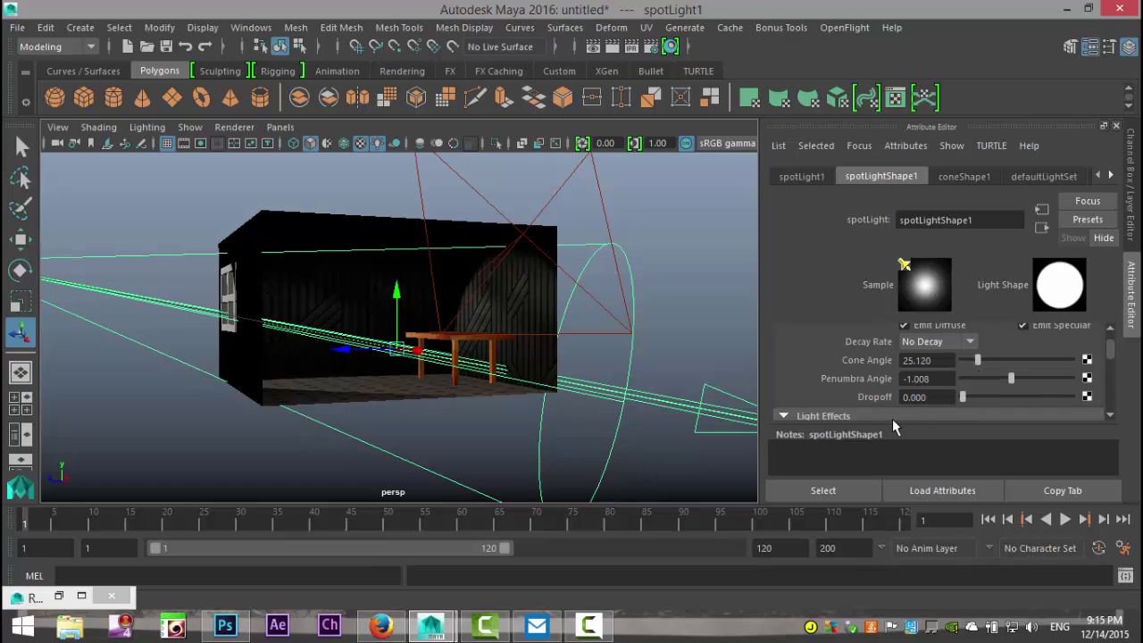
scroll(892, 416, "up", 2)
left_click_drag(528, 434, 495, 447, "alt")
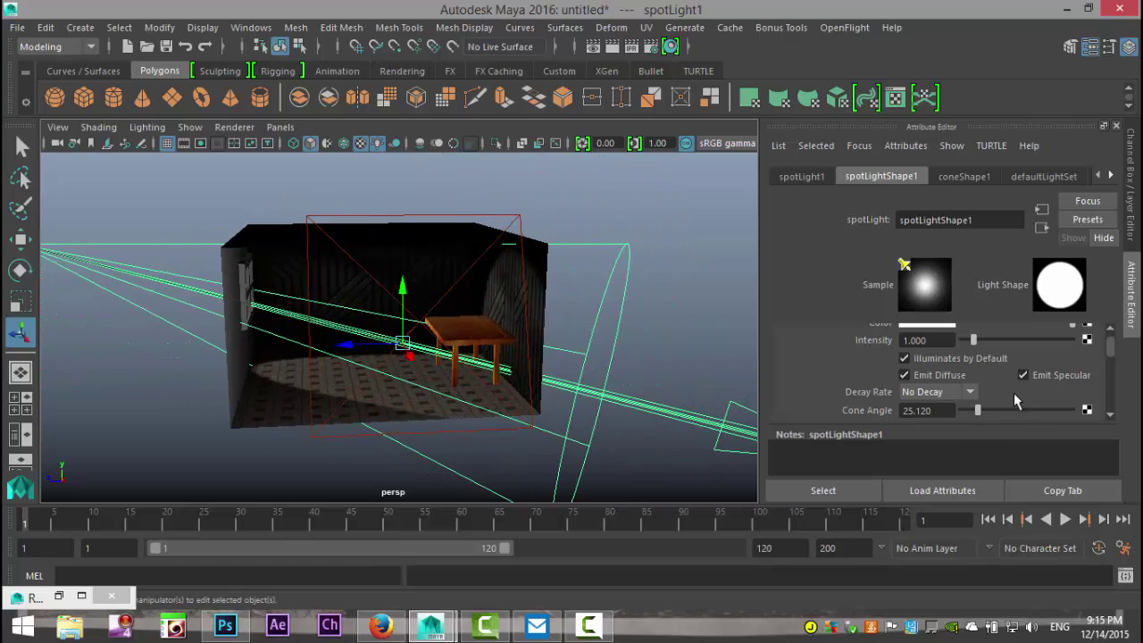
left_click_drag(976, 413, 973, 413)
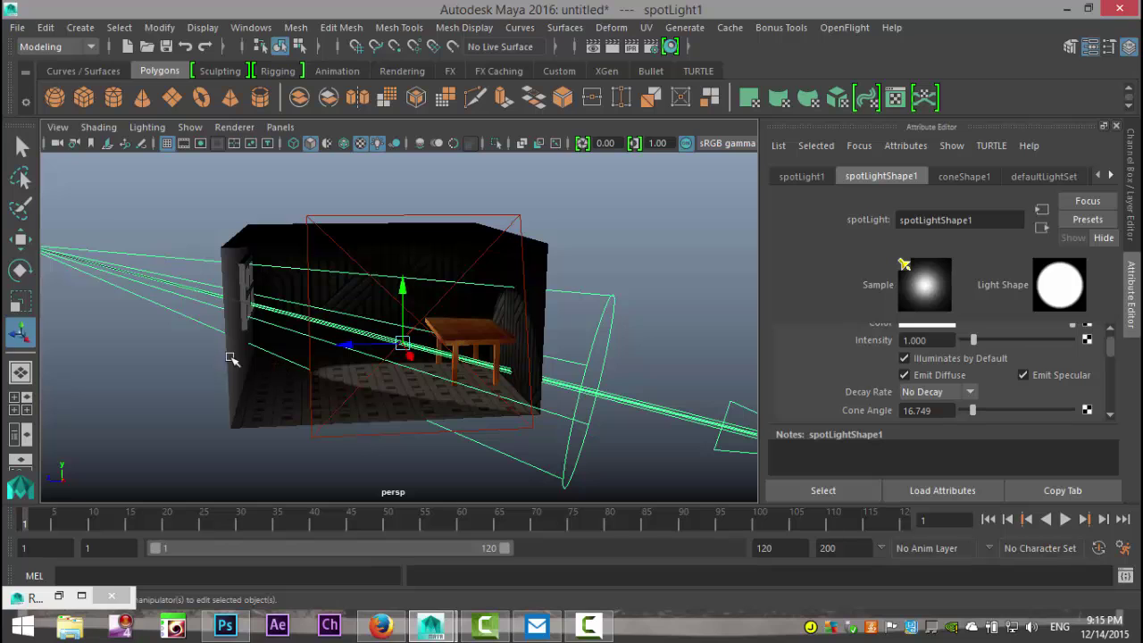
key("e")
left_click_drag(84, 242, 82, 235)
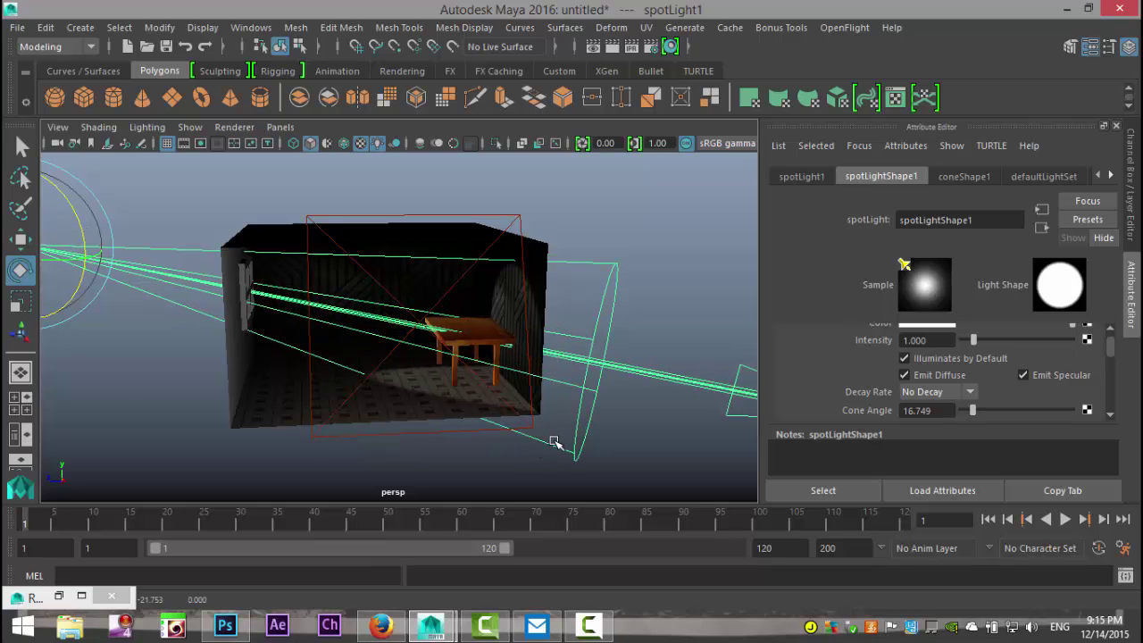
Restore the saved camera bookmark "new" and render the interior with the narrowed spot light.
left_click(57, 127)
mouse_move(178, 361)
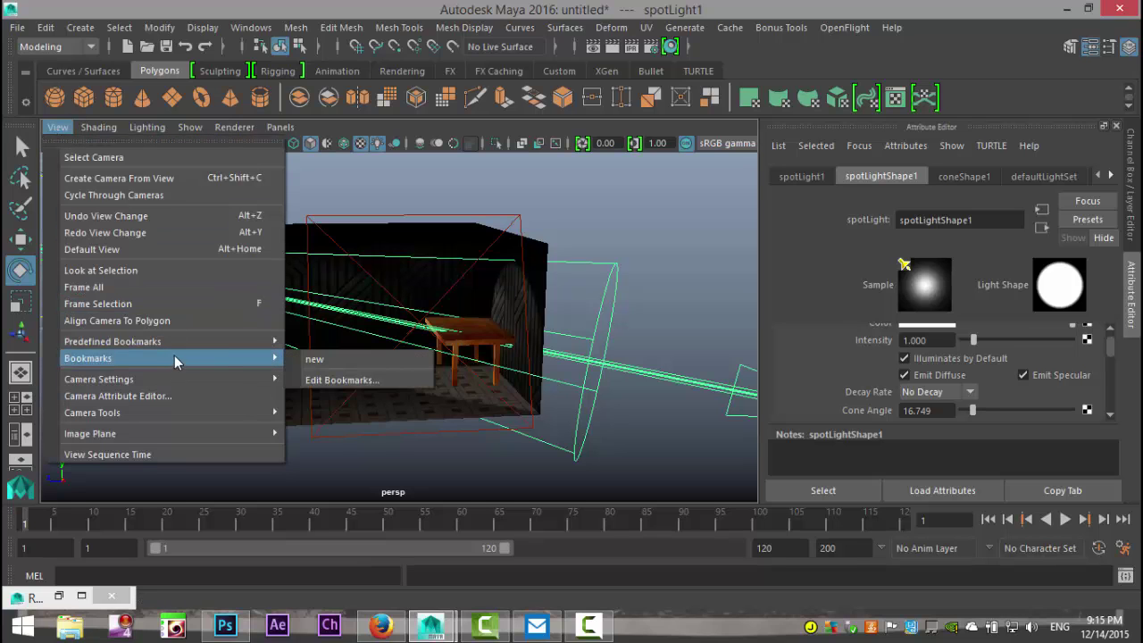
left_click(319, 360)
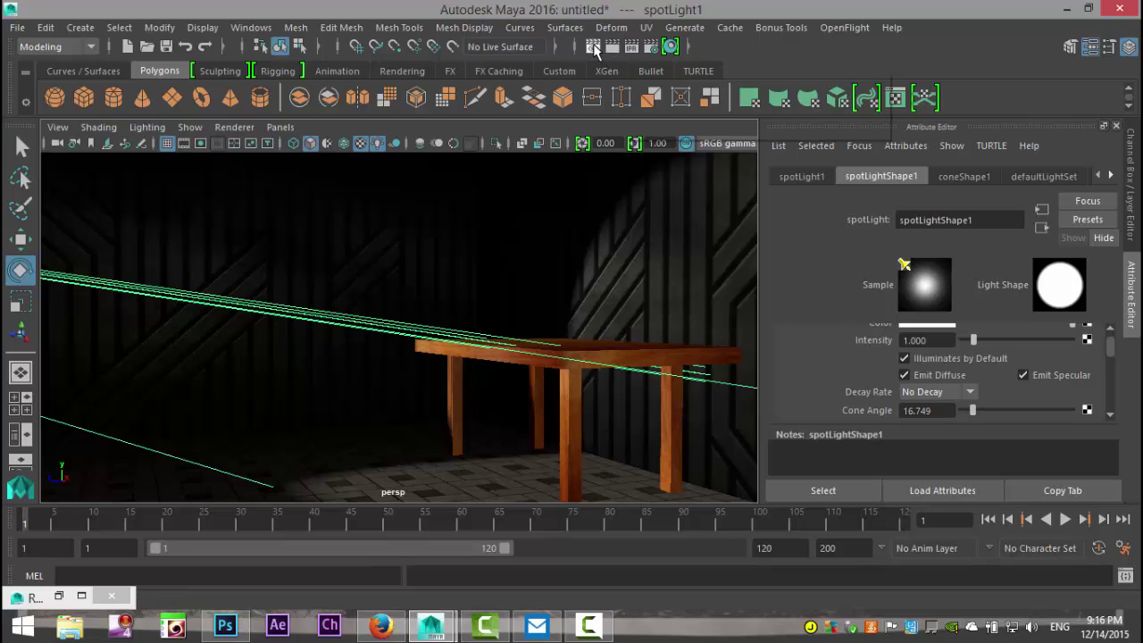
left_click(593, 47)
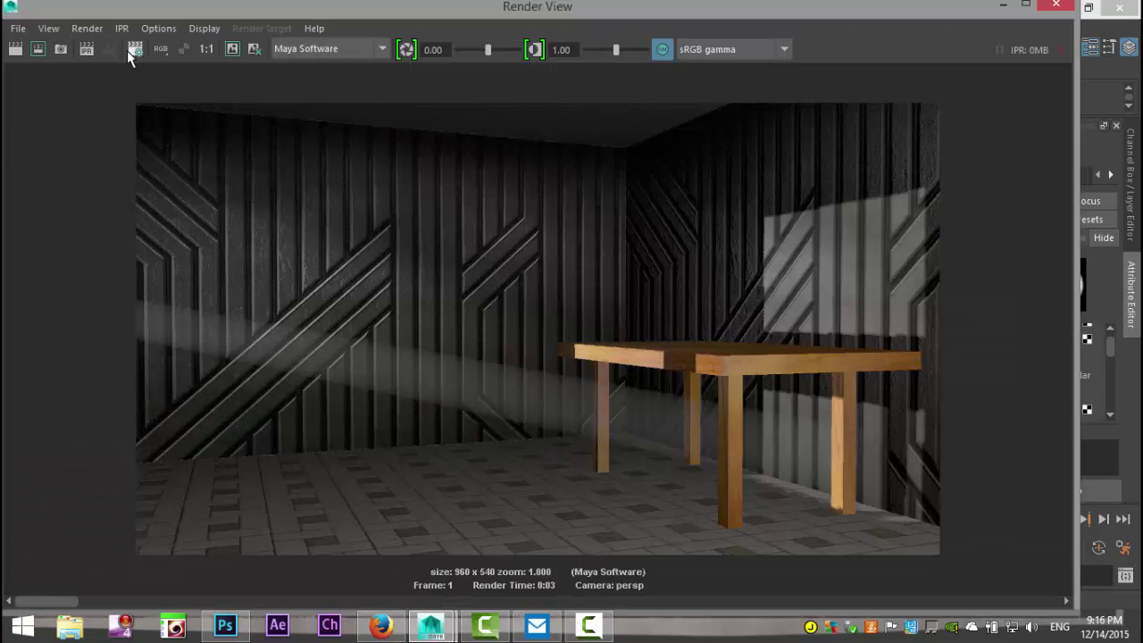
left_click(15, 50)
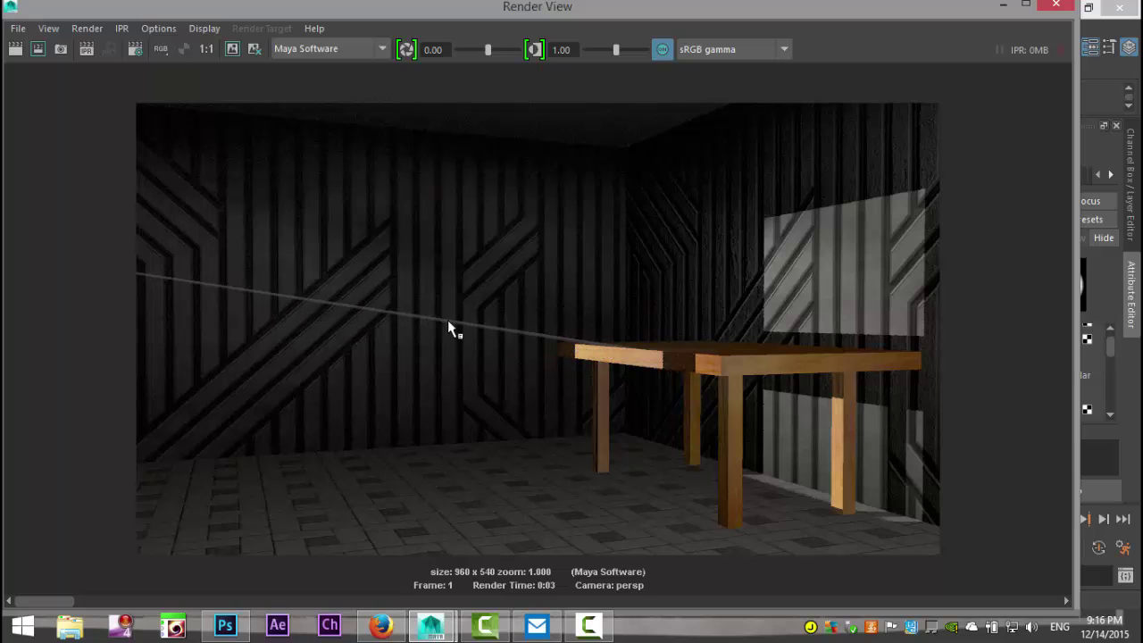
Minimise the render window and undo the spot light's rotation and both Cone Angle reductions.
left_click(1002, 7)
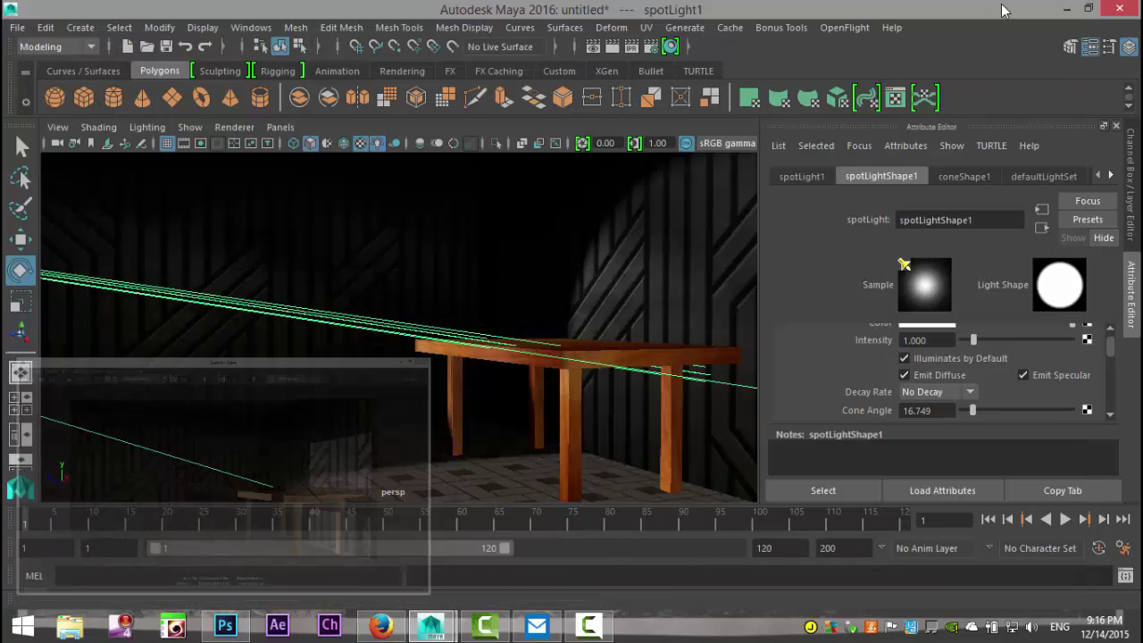
scroll(500, 327, "down", 5)
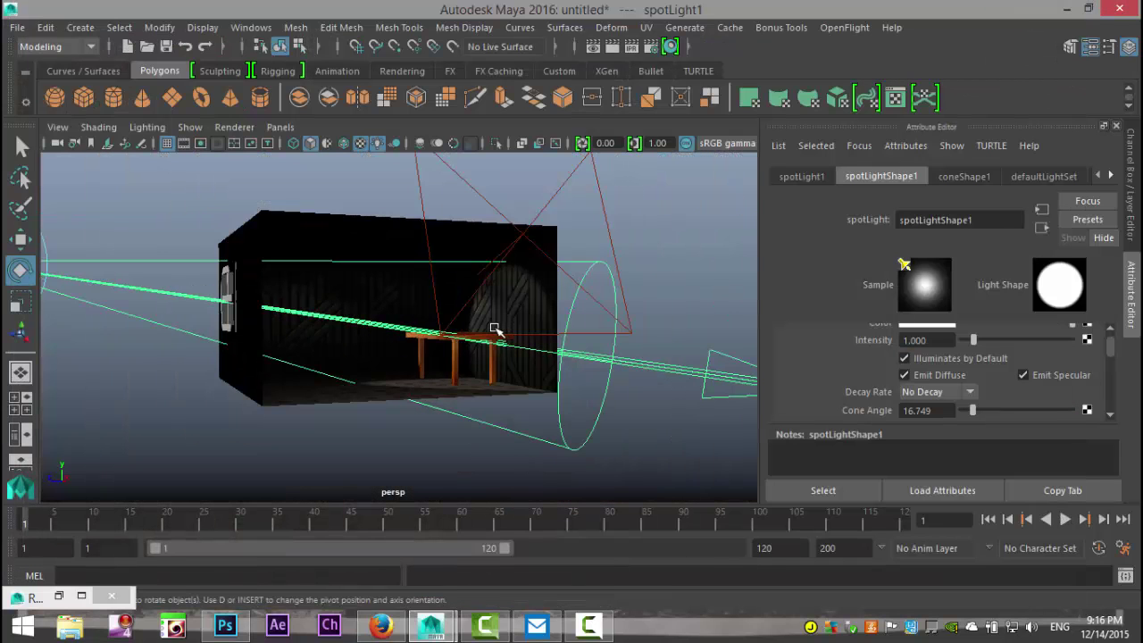
scroll(496, 330, "down", 3)
left_click_drag(419, 411, 467, 455, "alt")
middle_click_drag(468, 453, 374, 428, "alt")
scroll(374, 428, "down", 3)
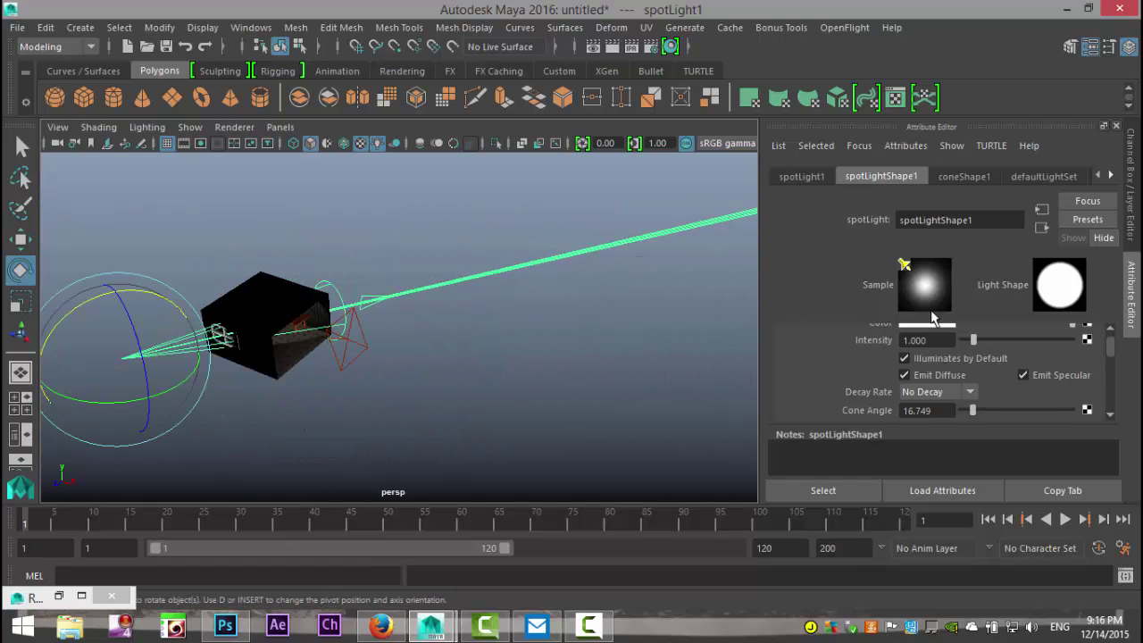
left_click(966, 177)
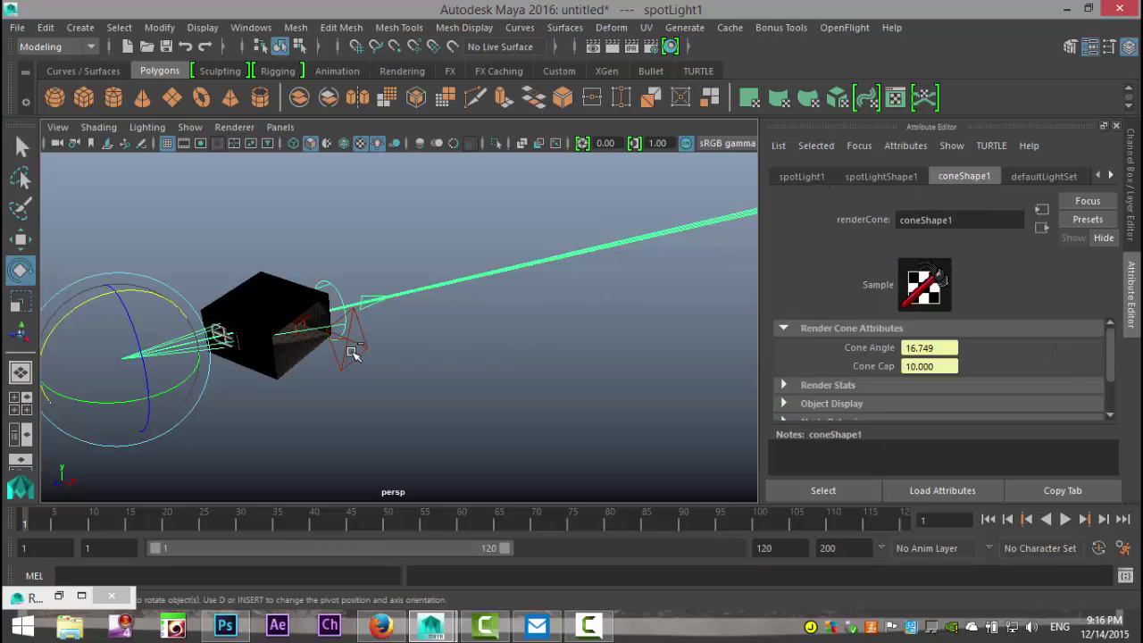
key("ctrl+z")
key("ctrl+z")
key("ctrl+z")
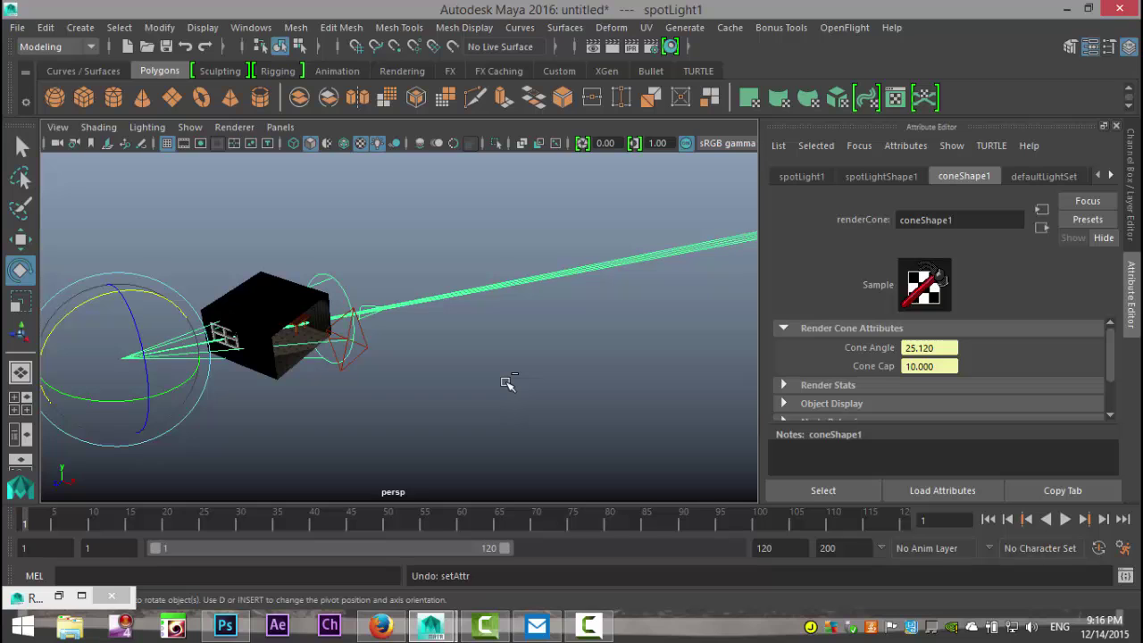
key("ctrl+z")
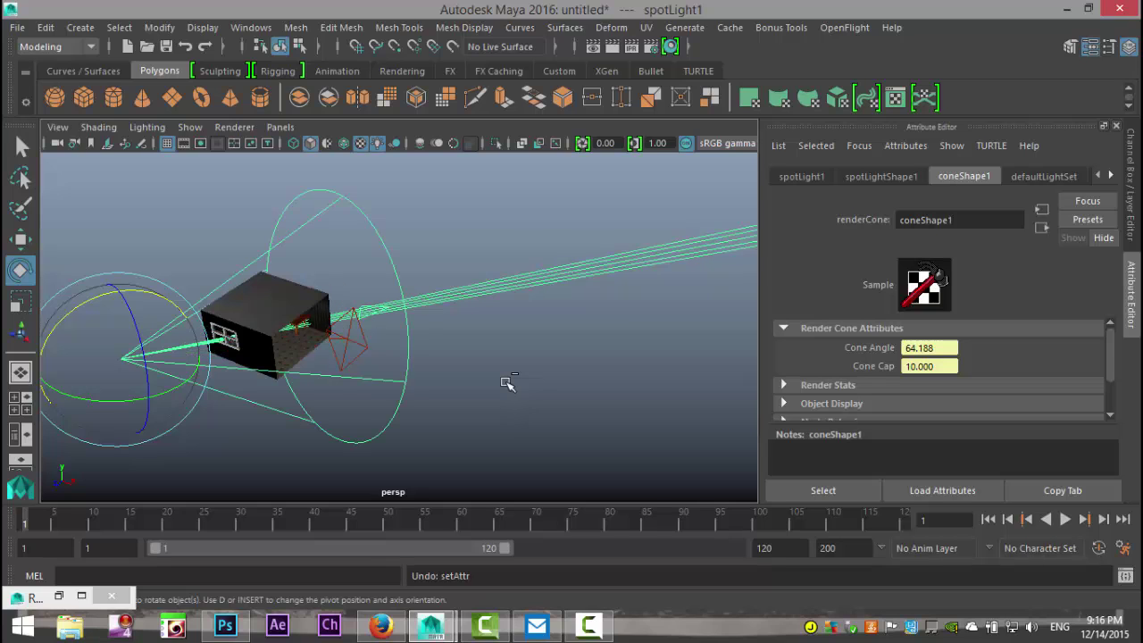
Widen the spot light's Cone Angle to about 128.370 and set its Penumbra Angle to about 2.868.
scroll(540, 379, "down", 3)
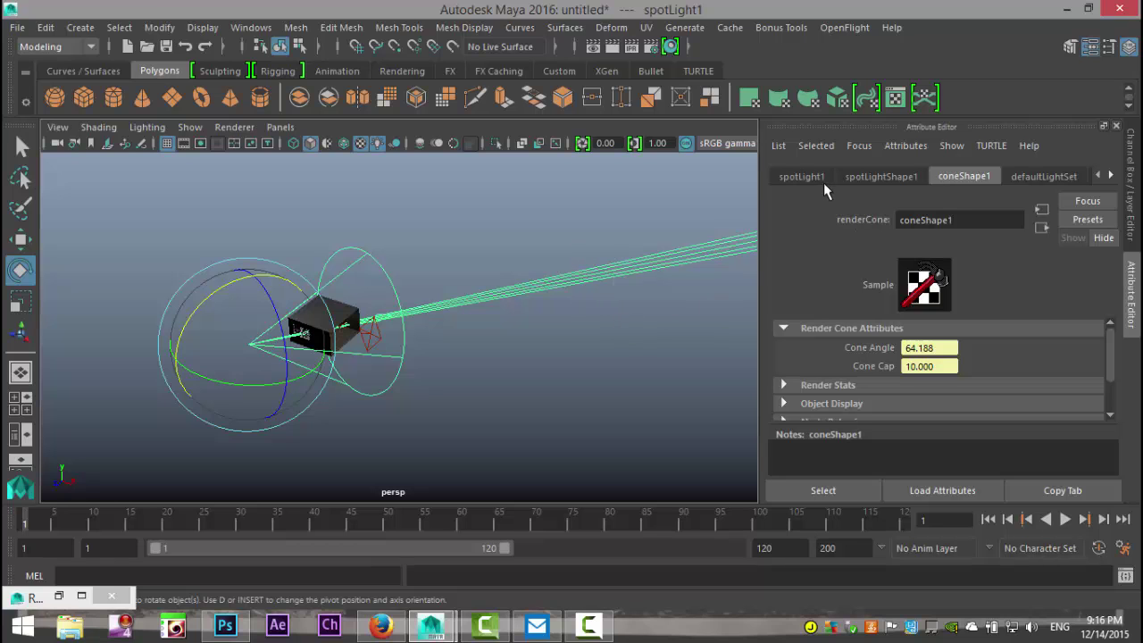
left_click_drag(581, 349, 515, 401, "alt")
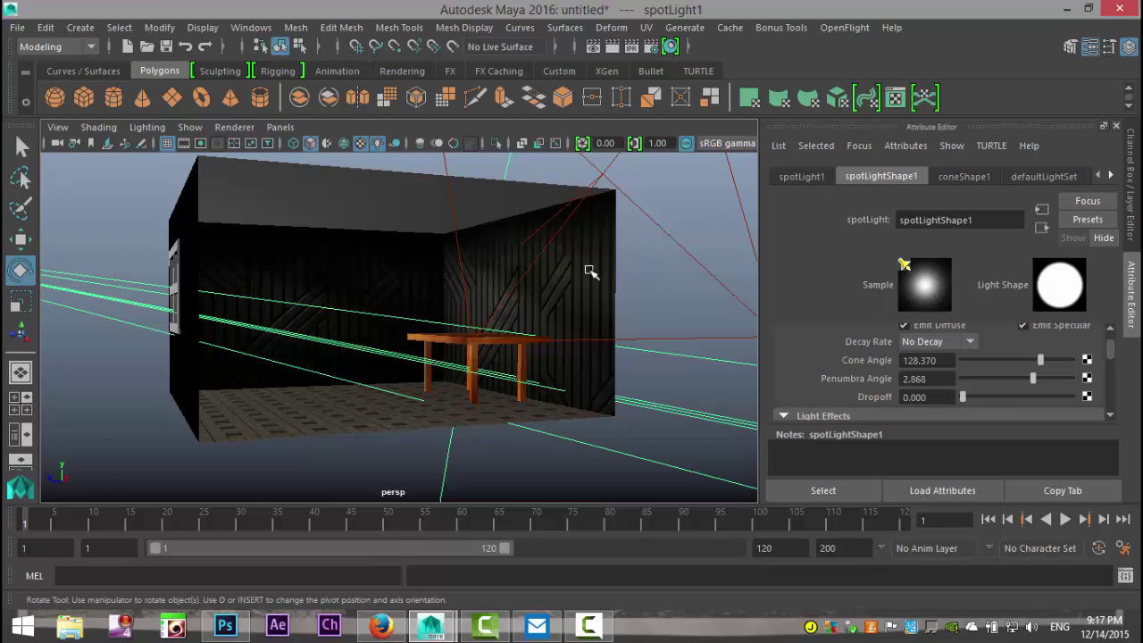
scroll(544, 295, "down", 6)
scroll(547, 332, "down", 4)
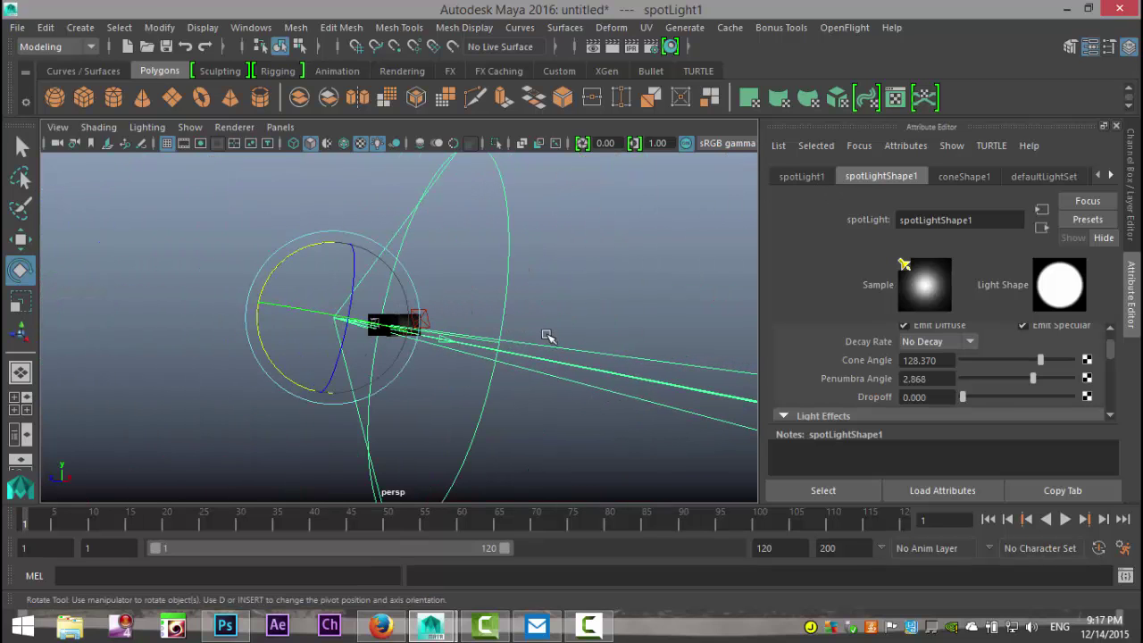
left_click_drag(557, 398, 614, 417, "alt")
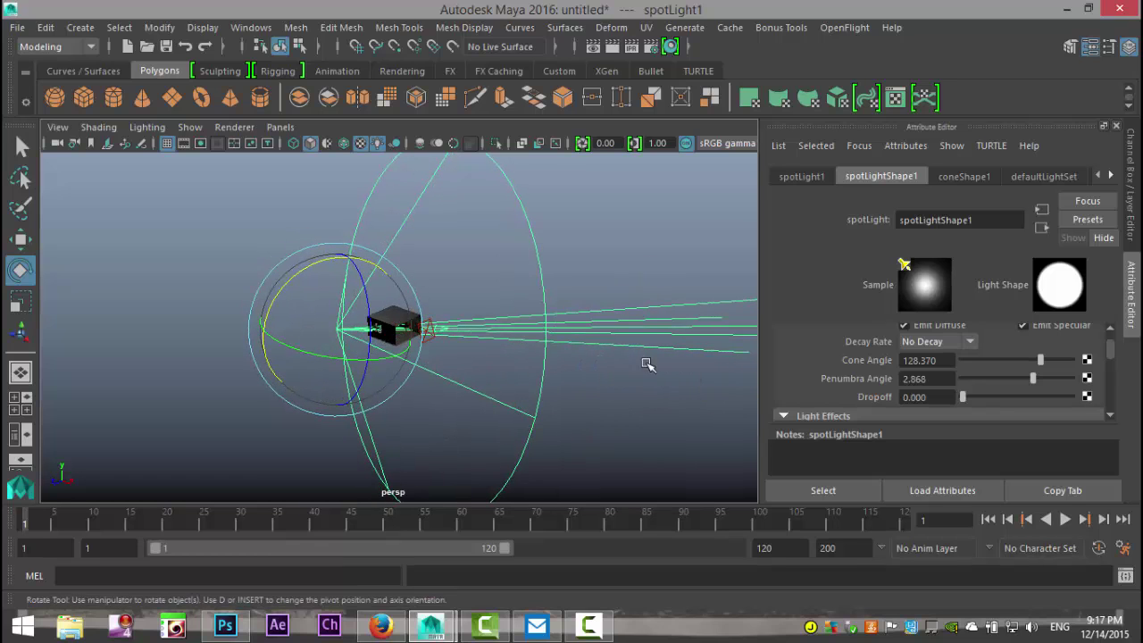
scroll(685, 405, "up", 2)
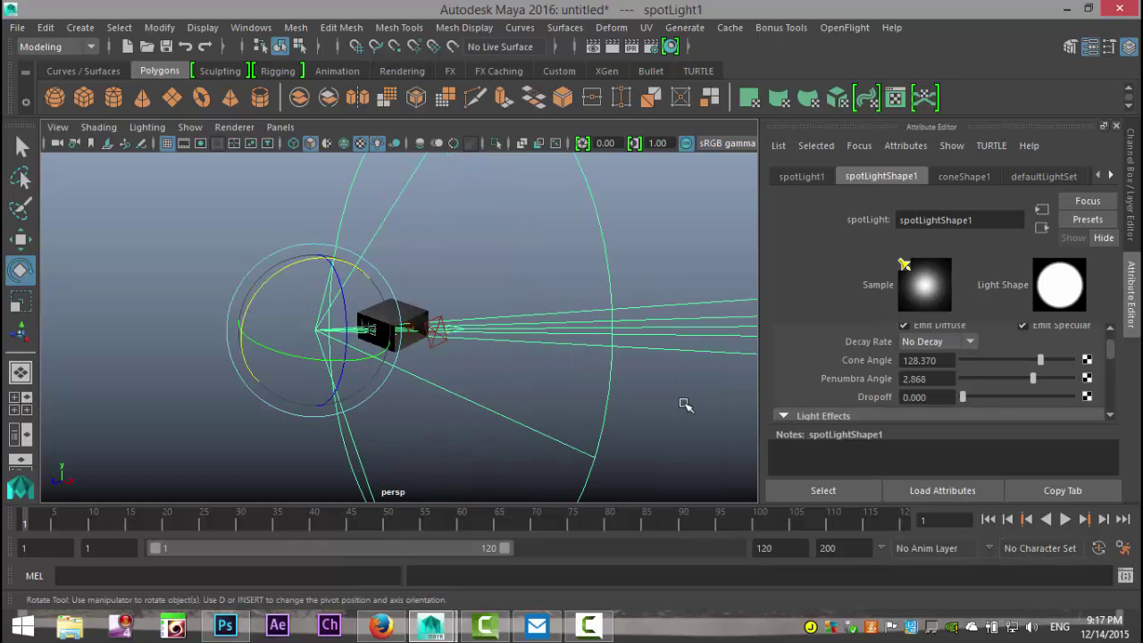
Narrow the spot light's Cone Angle to about 86.512.
left_click_drag(685, 404, 548, 414, "alt")
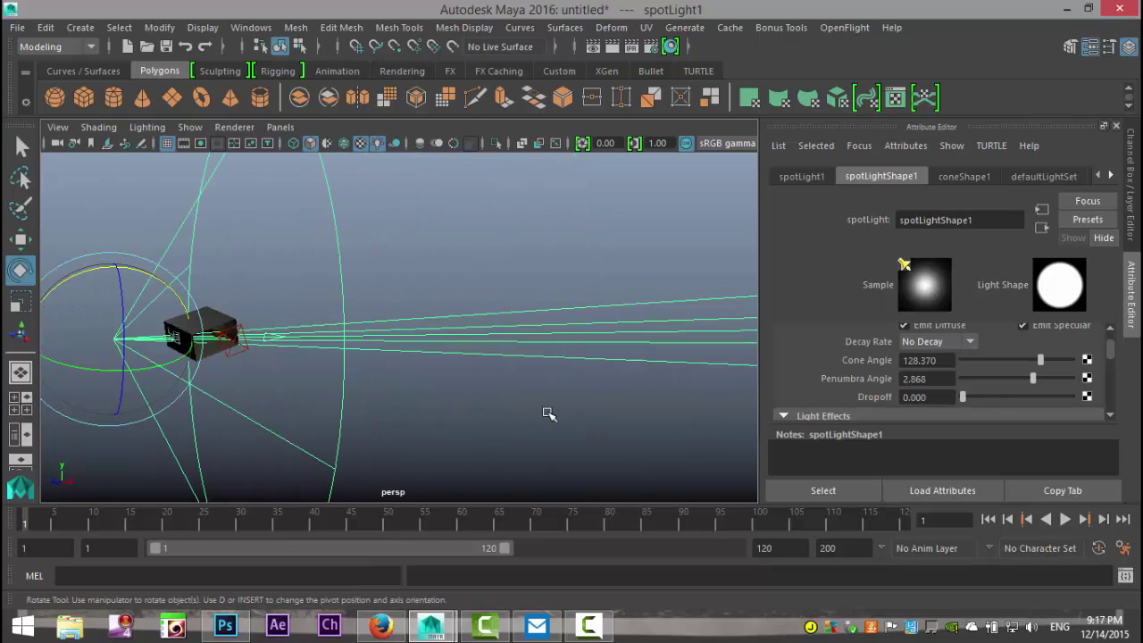
left_click_drag(1042, 362, 1011, 370)
middle_click_drag(554, 396, 523, 402, "alt")
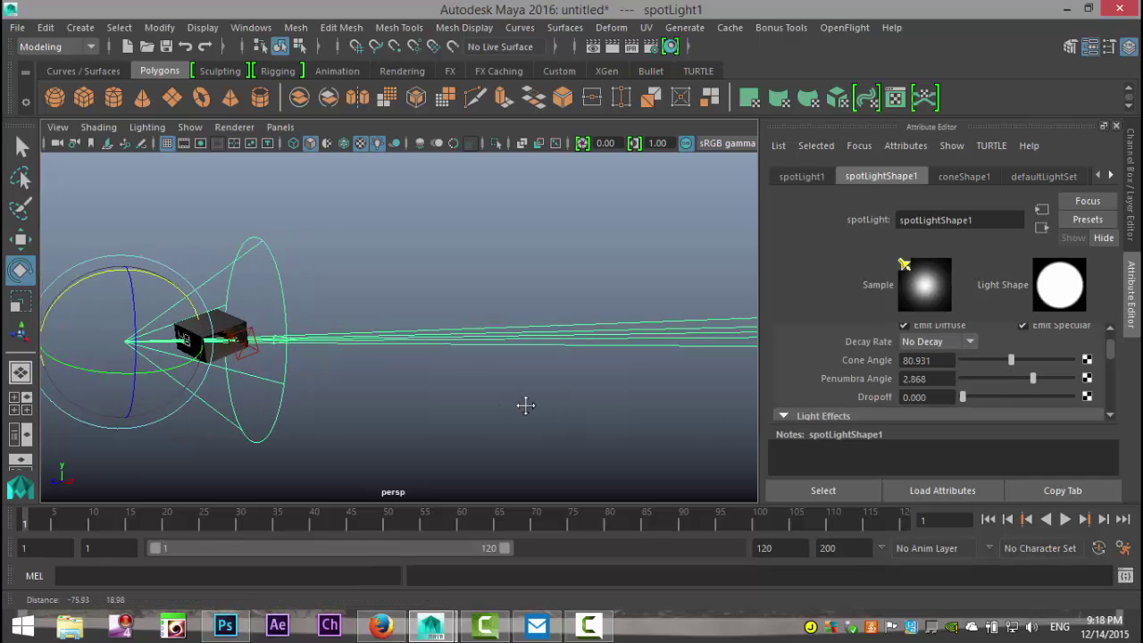
left_click_drag(1010, 360, 1015, 363)
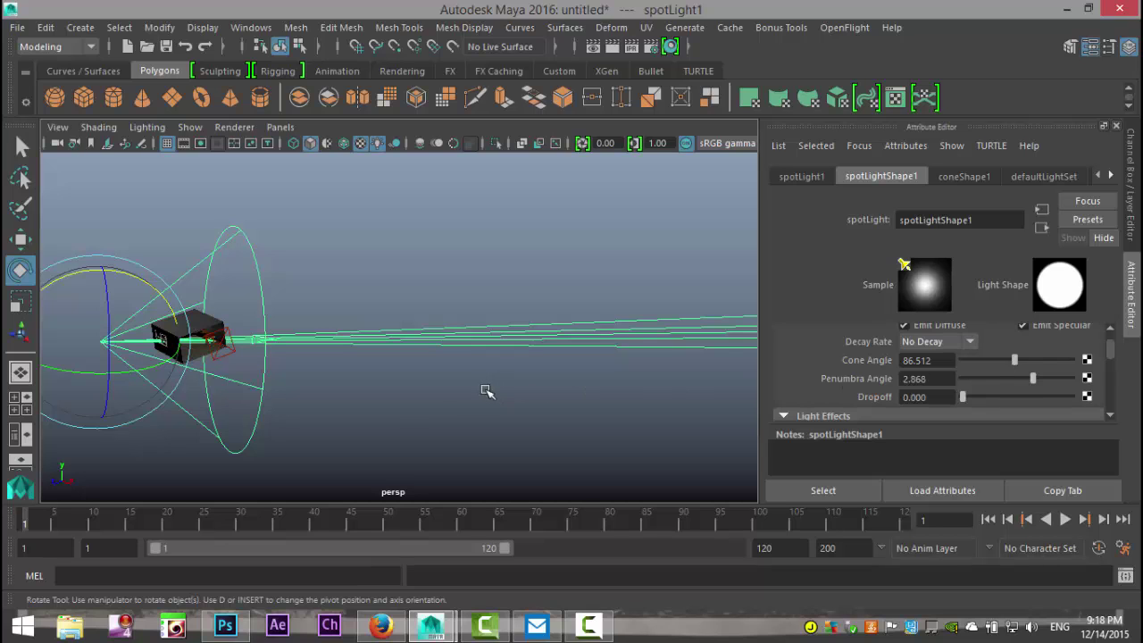
Scale the spot light down along its beam direction, checking it against the room in the lit perspective view.
left_click(57, 127)
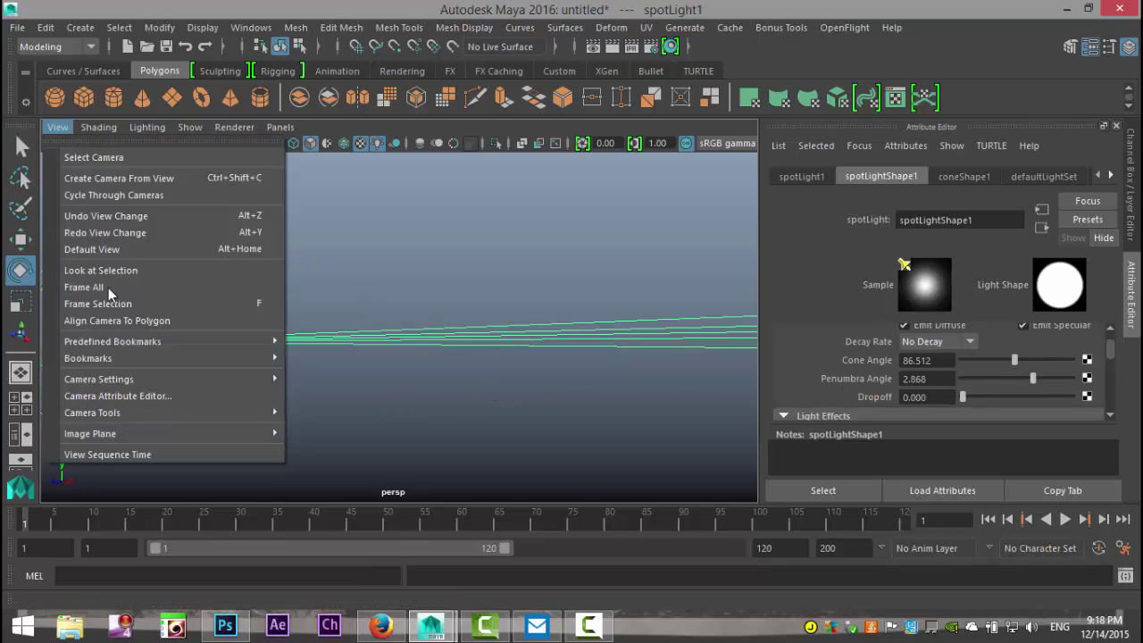
mouse_move(153, 357)
left_click(357, 358)
key("7")
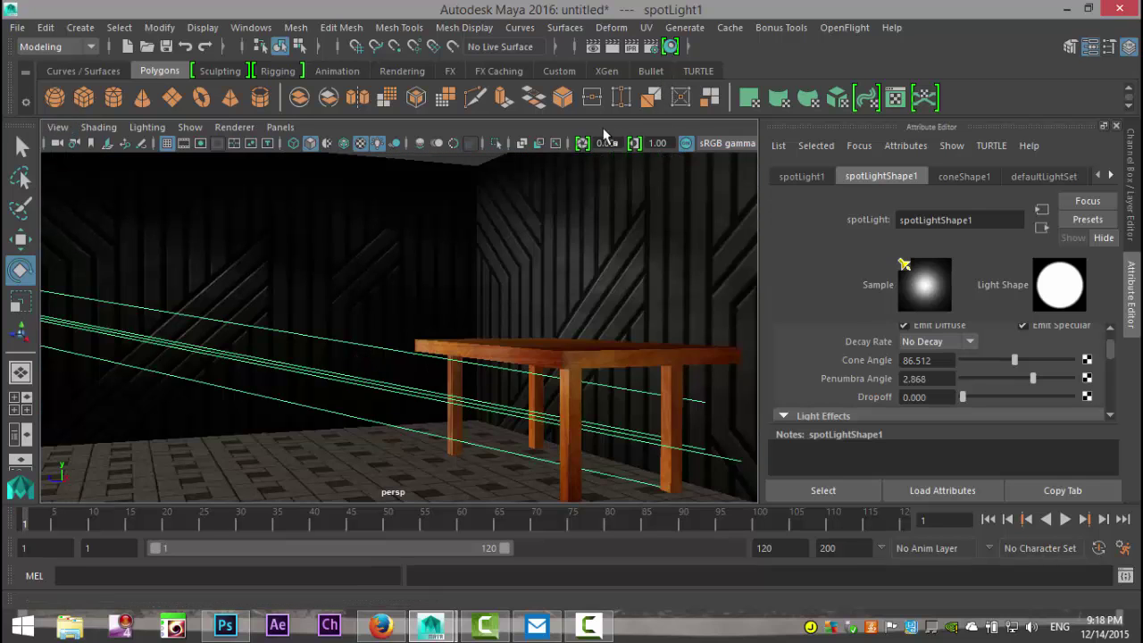
scroll(421, 304, "down", 8)
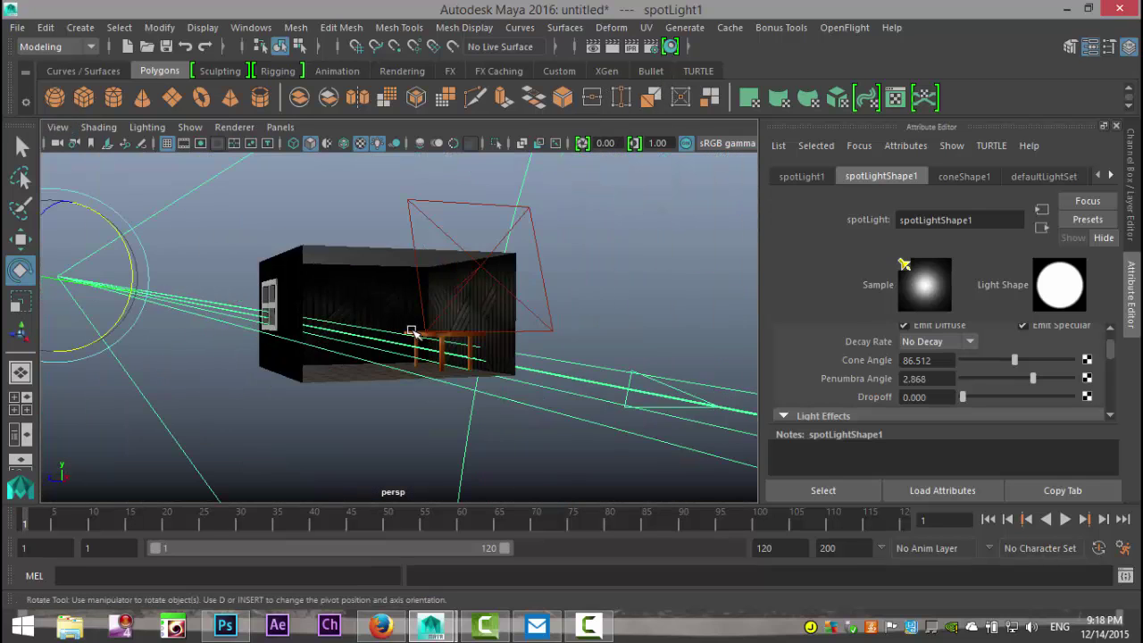
scroll(428, 357, "down", 2)
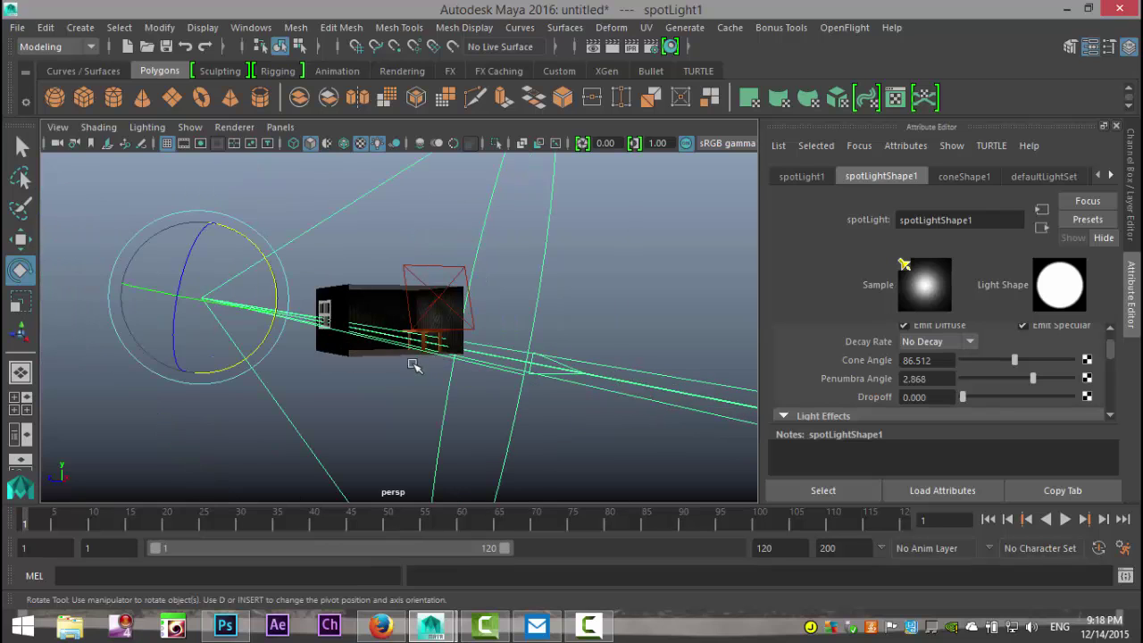
key("r")
left_click_drag(128, 284, 193, 328)
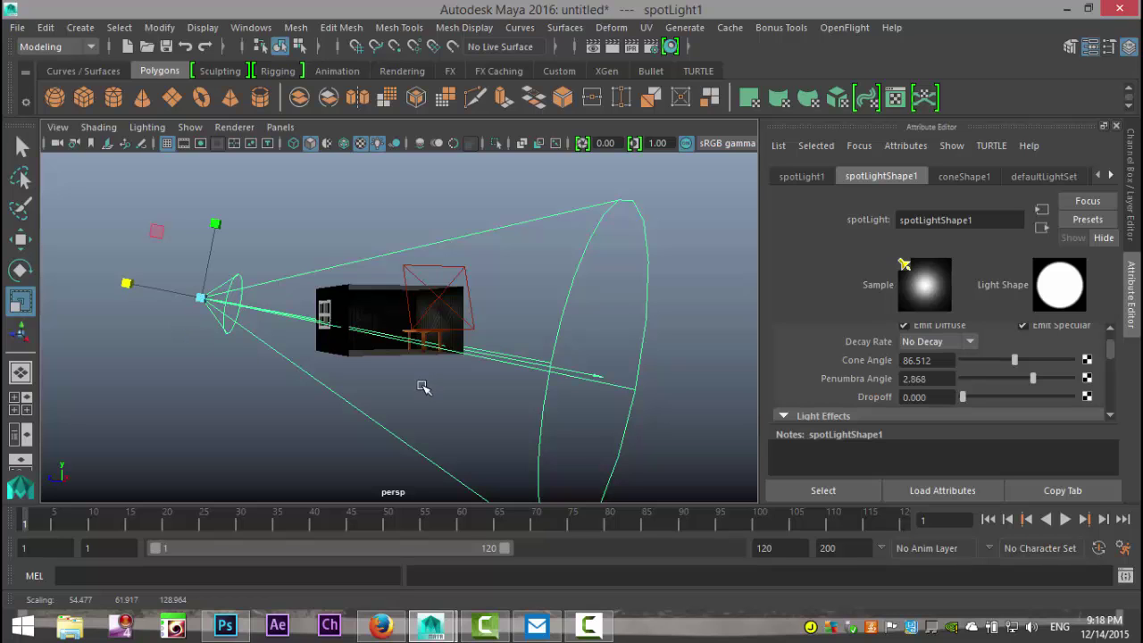
Restore the saved camera bookmark "new" and render the interior with the rescaled spot light.
left_click(57, 127)
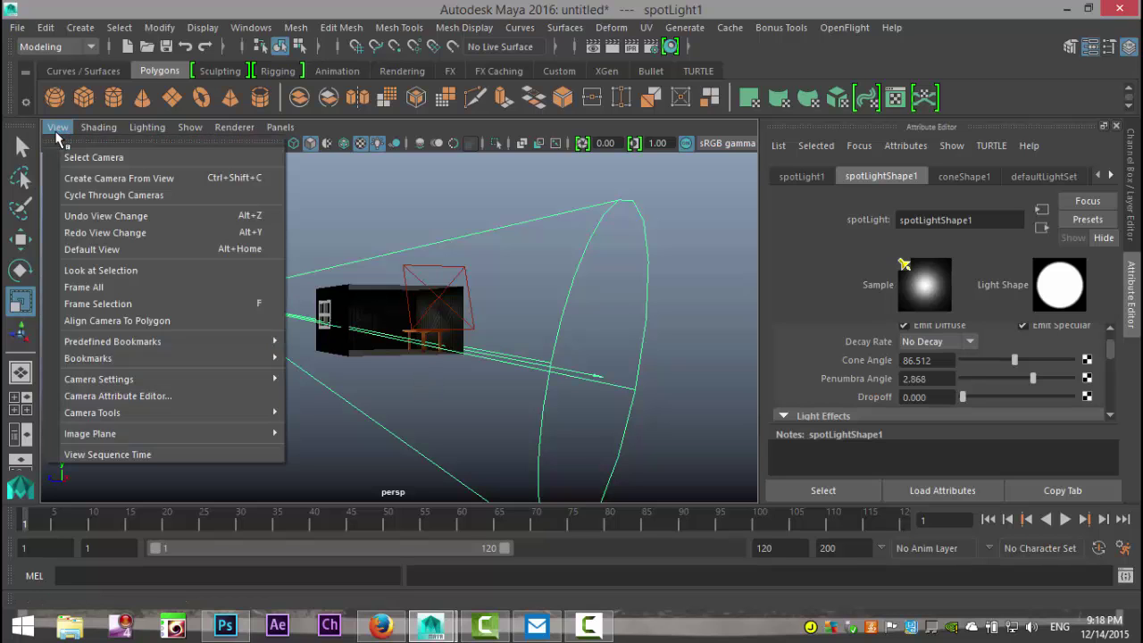
mouse_move(163, 356)
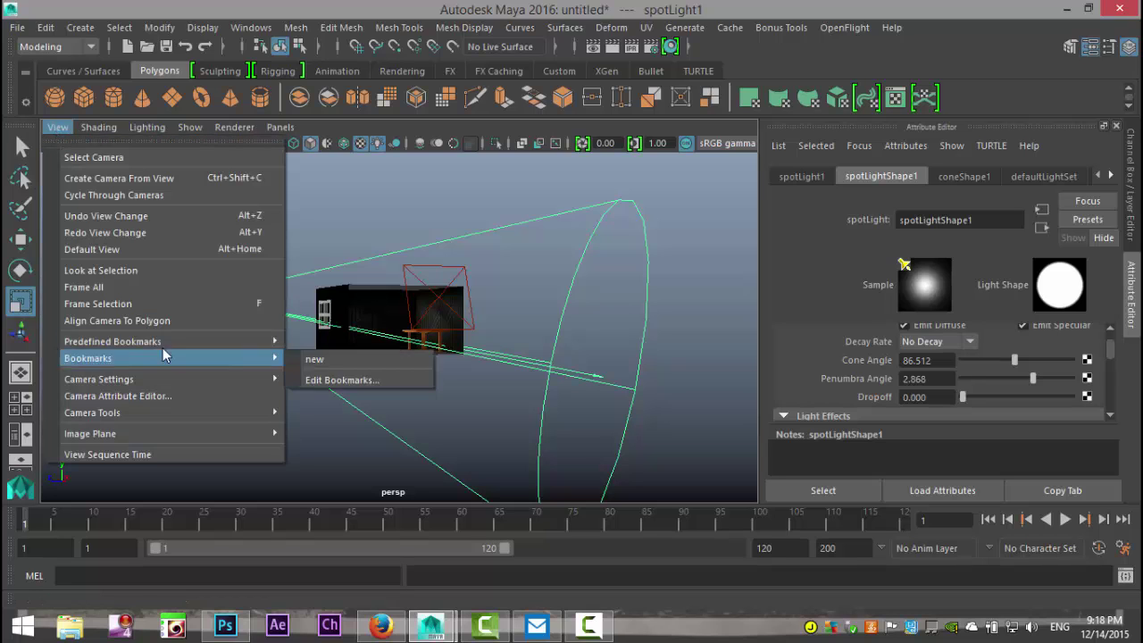
left_click(332, 358)
left_click(593, 46)
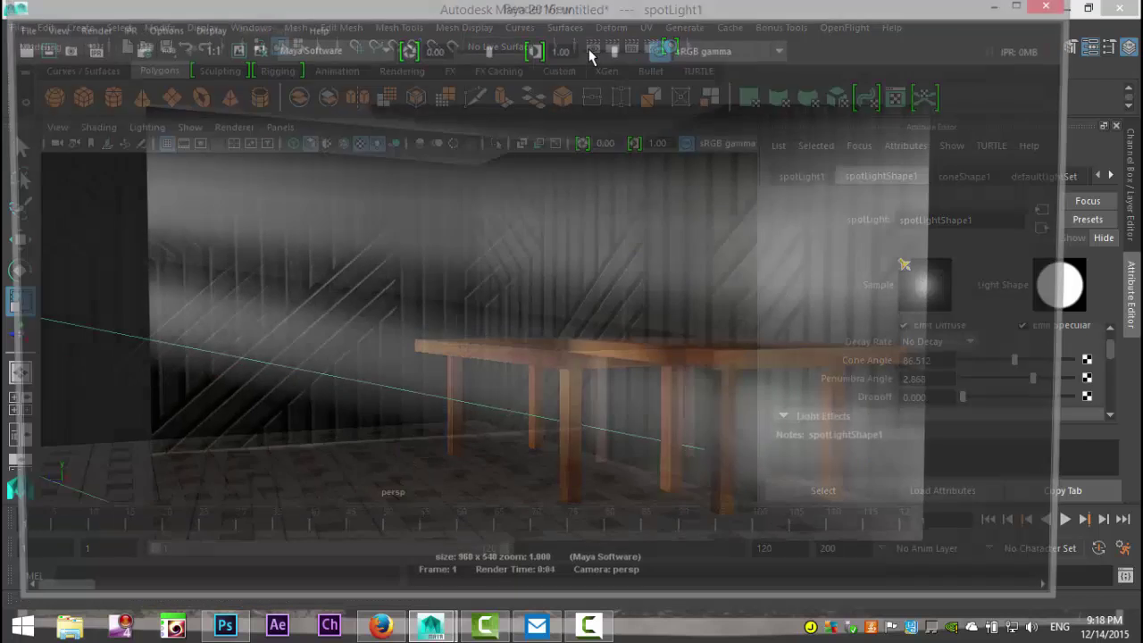
left_click(20, 55)
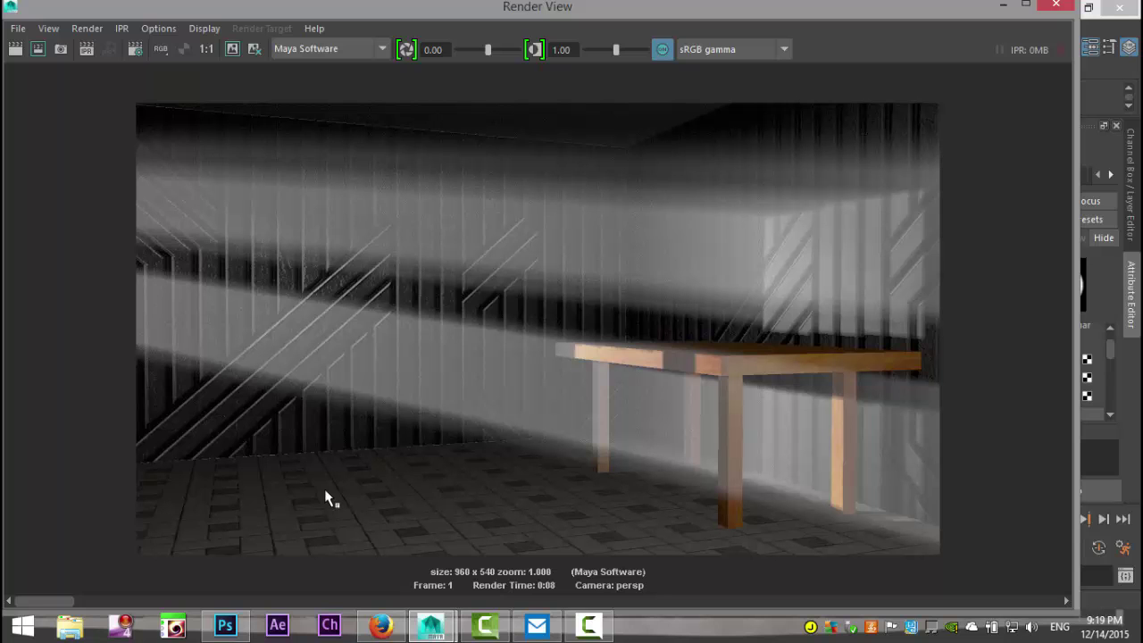
Minimise the render window, then raise the spot light above the room and rotate it downward to aim through the window.
left_click(1003, 6)
key("f")
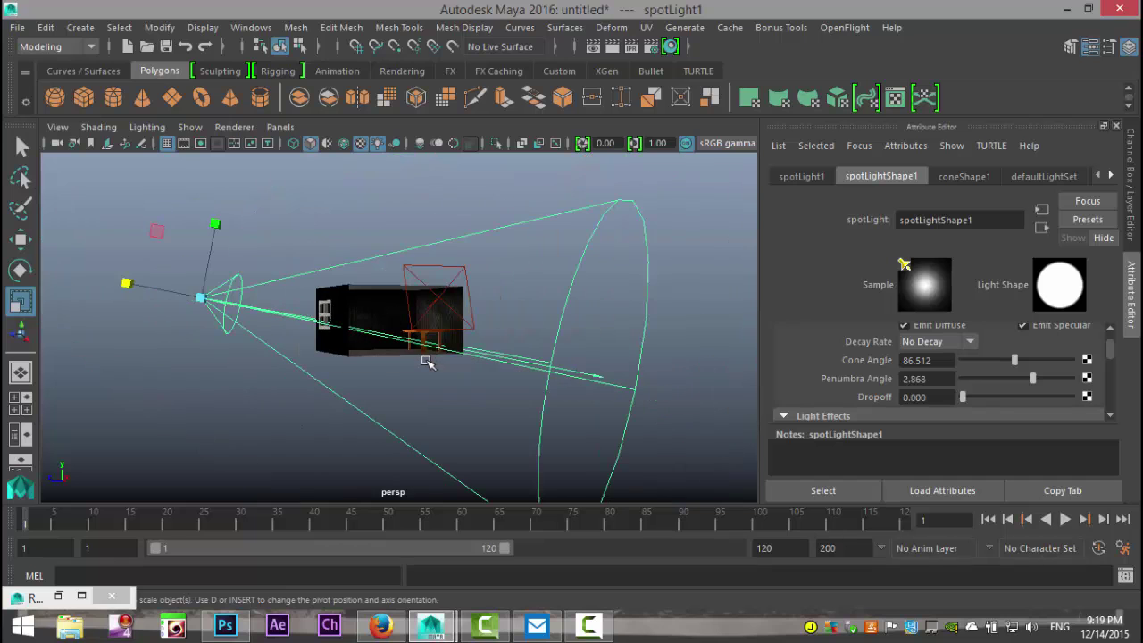
key("w")
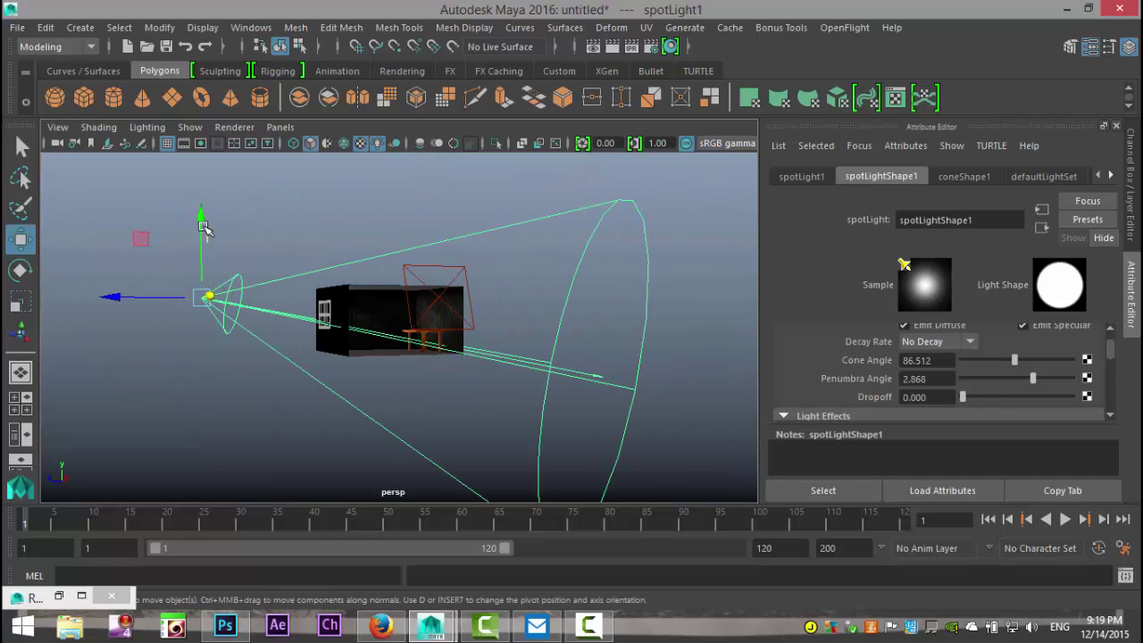
left_click_drag(204, 217, 200, 172)
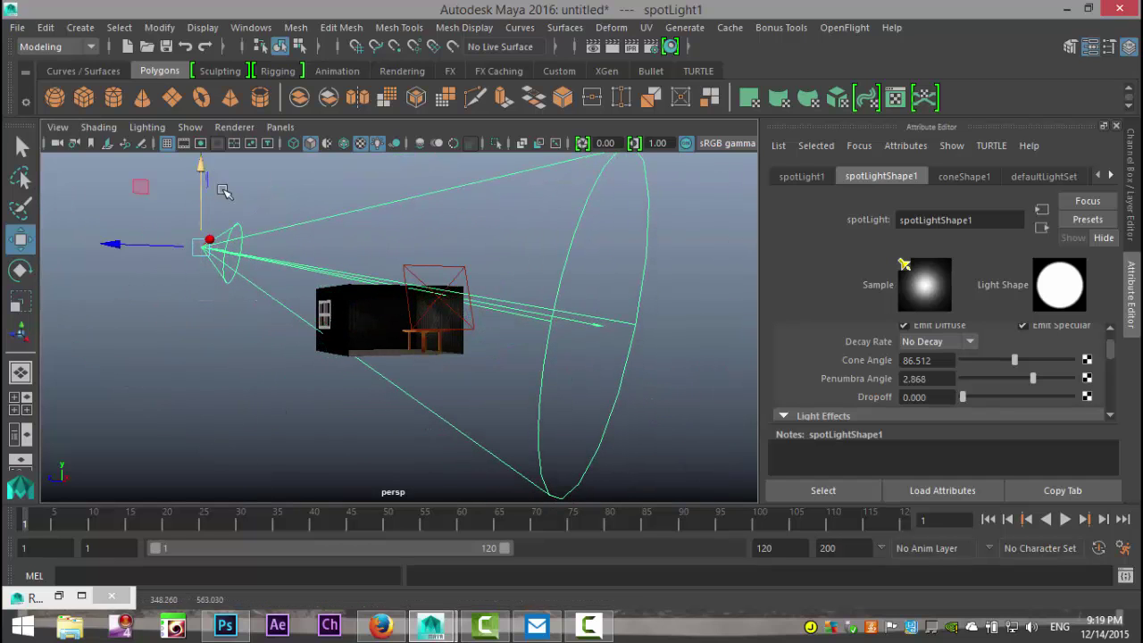
key("e")
left_click_drag(267, 218, 279, 237)
Return the perspective view to the saved camera bookmark "new" inside the room.
scroll(429, 345, "up", 6)
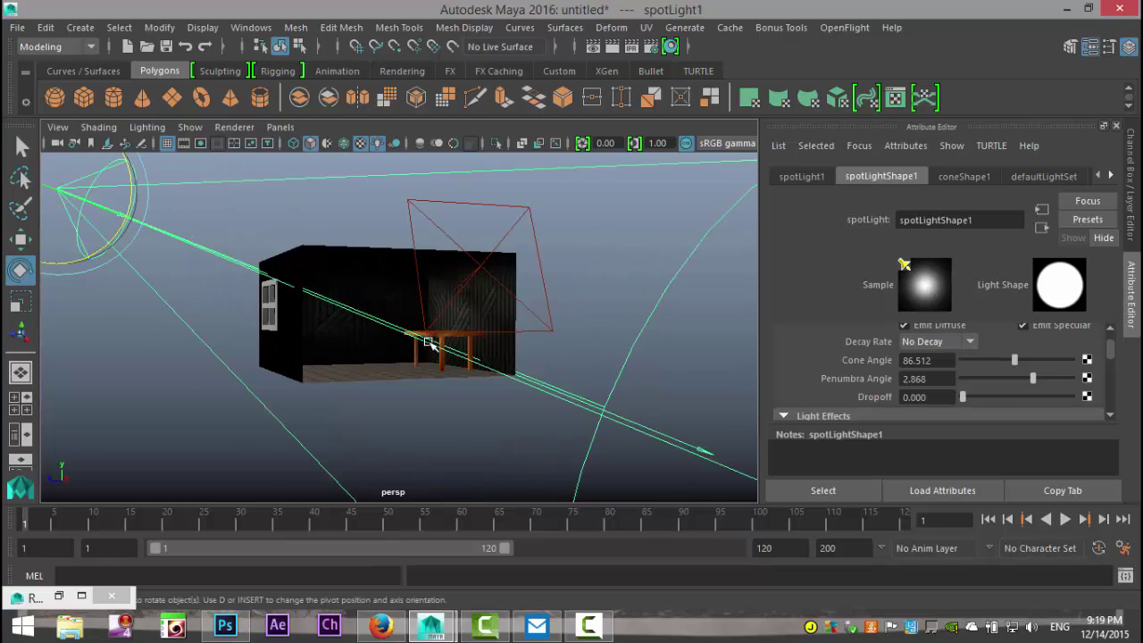
scroll(429, 345, "up", 2)
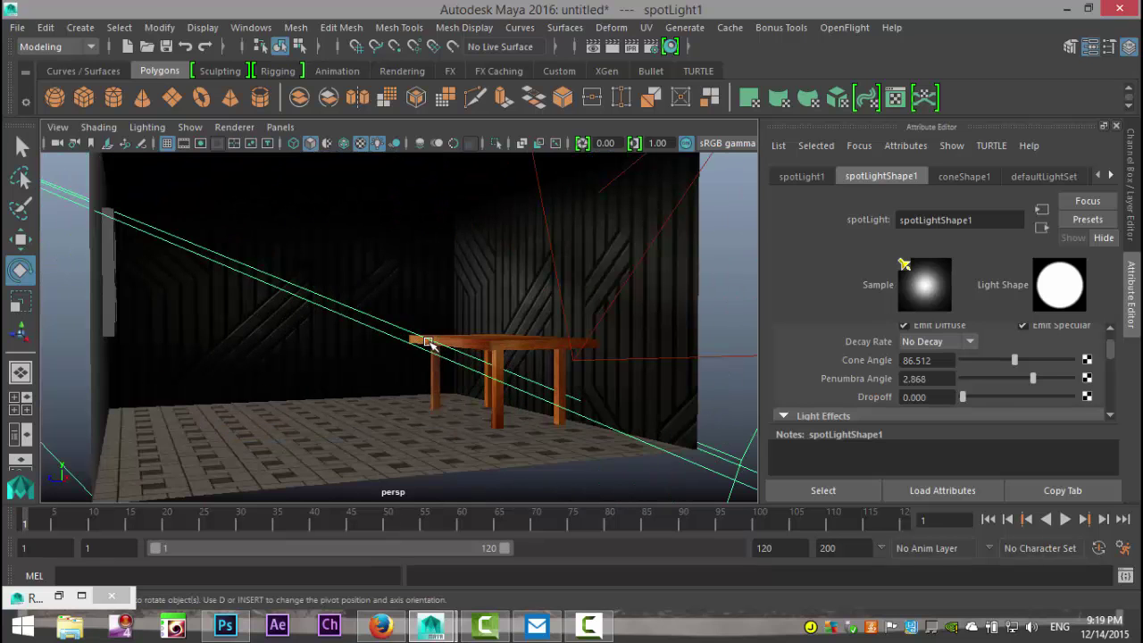
left_click(57, 127)
mouse_move(256, 358)
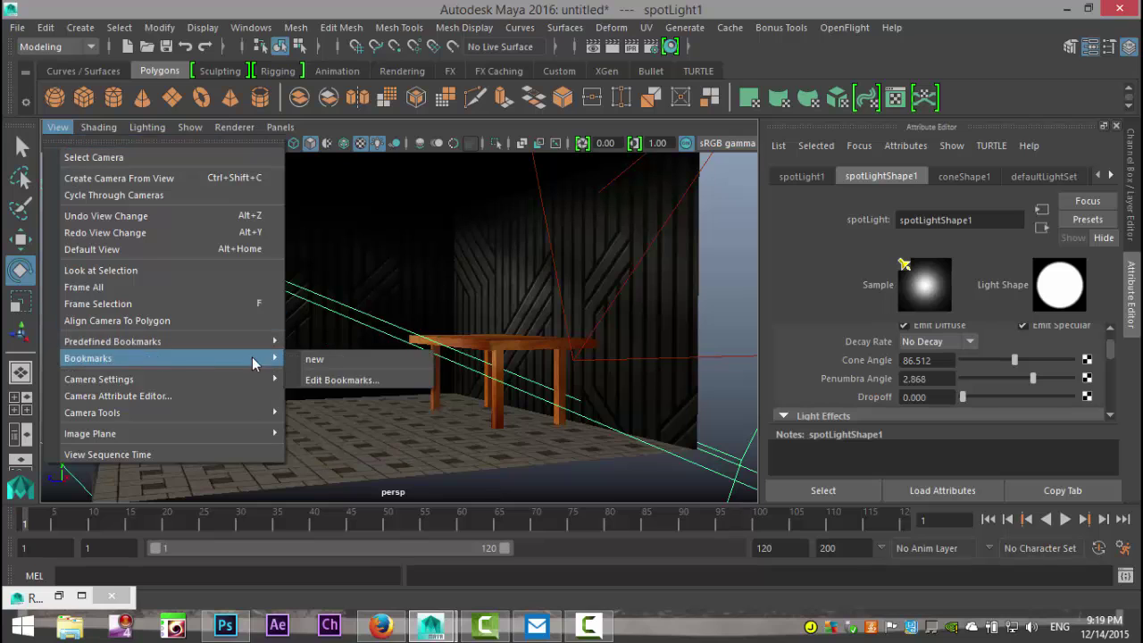
left_click(323, 359)
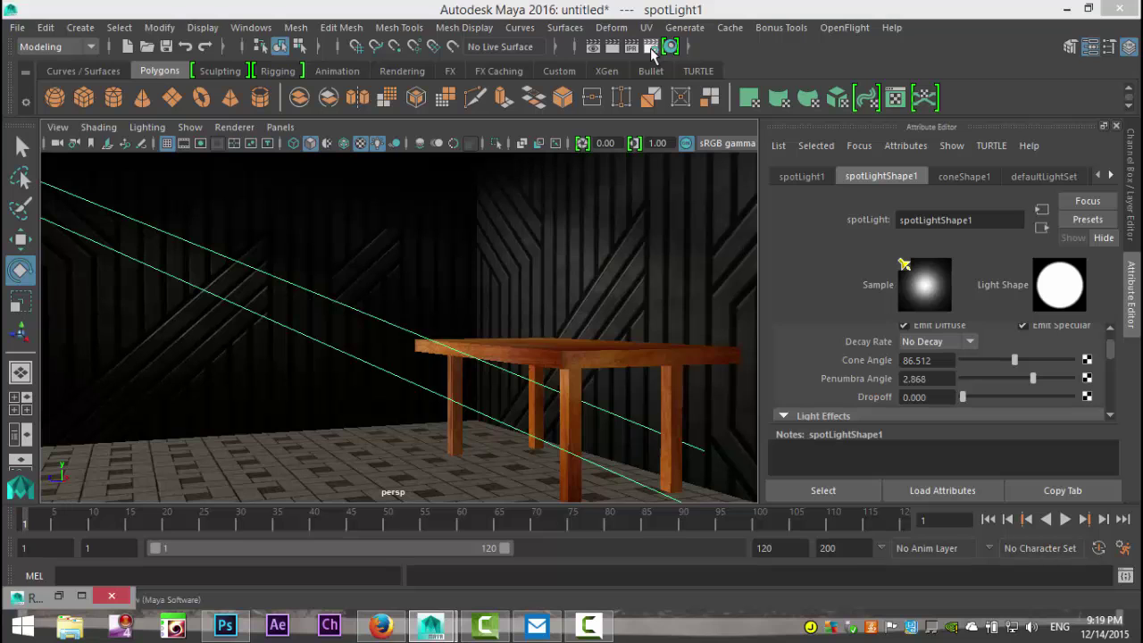
Set the image size preset to HD 1080 in the Render Settings and minimise that window.
left_click(58, 596)
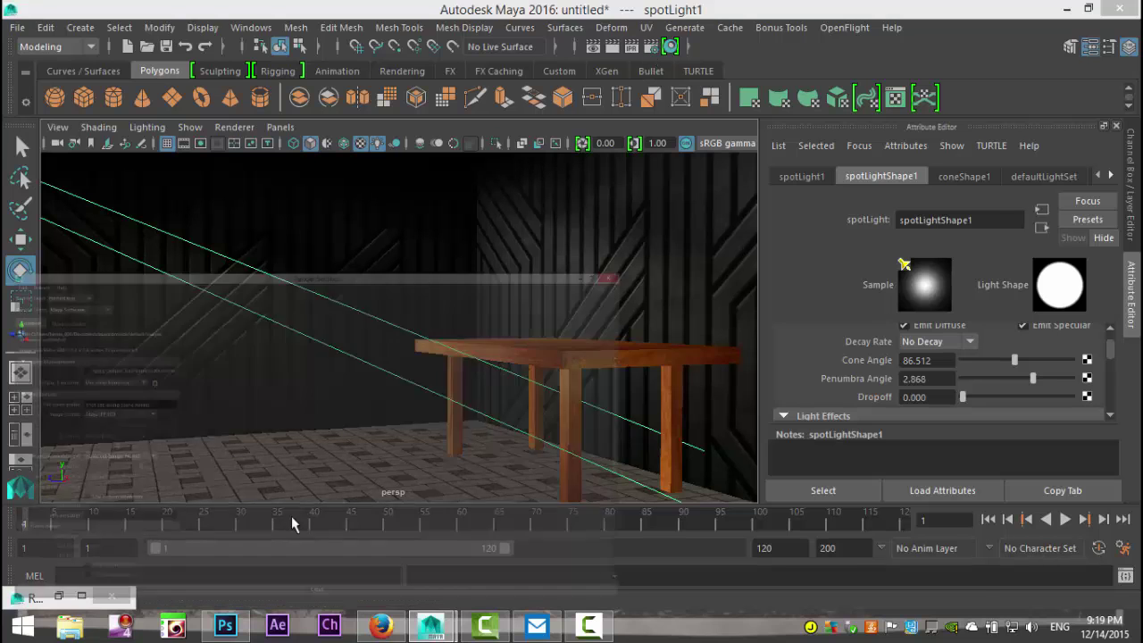
scroll(268, 356, "down", 3)
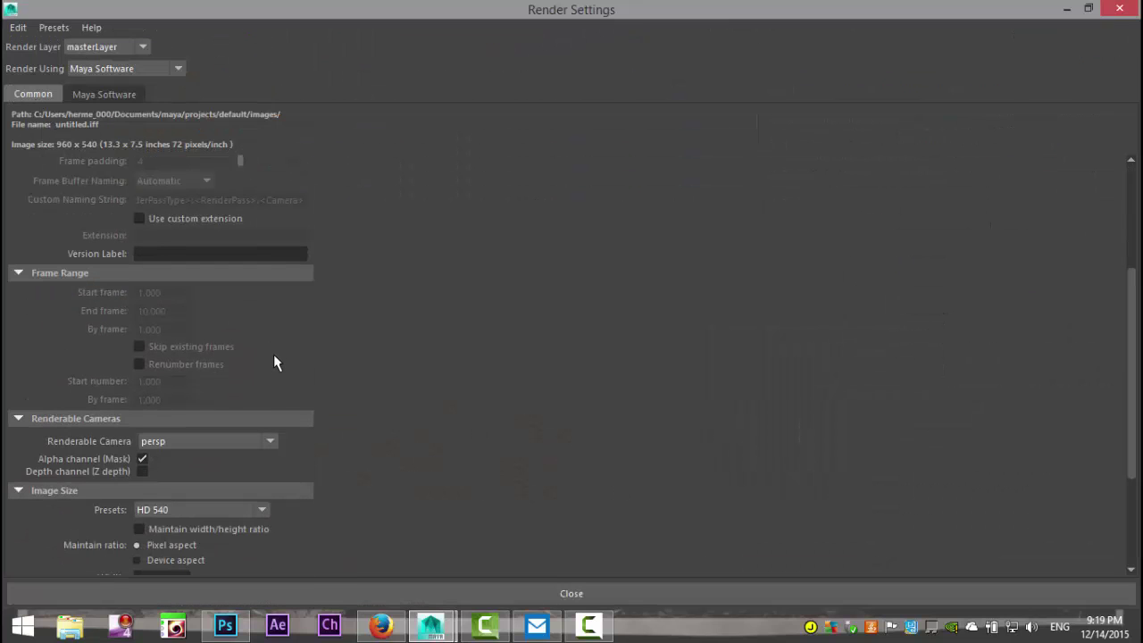
left_click(264, 506)
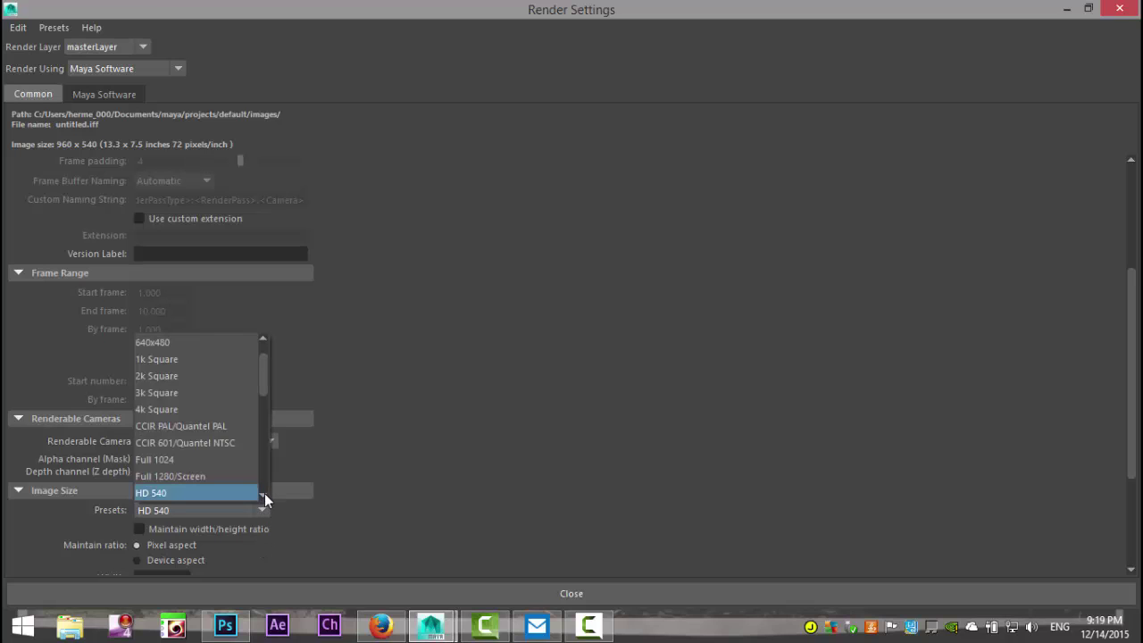
scroll(263, 496, "down", 2)
left_click(216, 493)
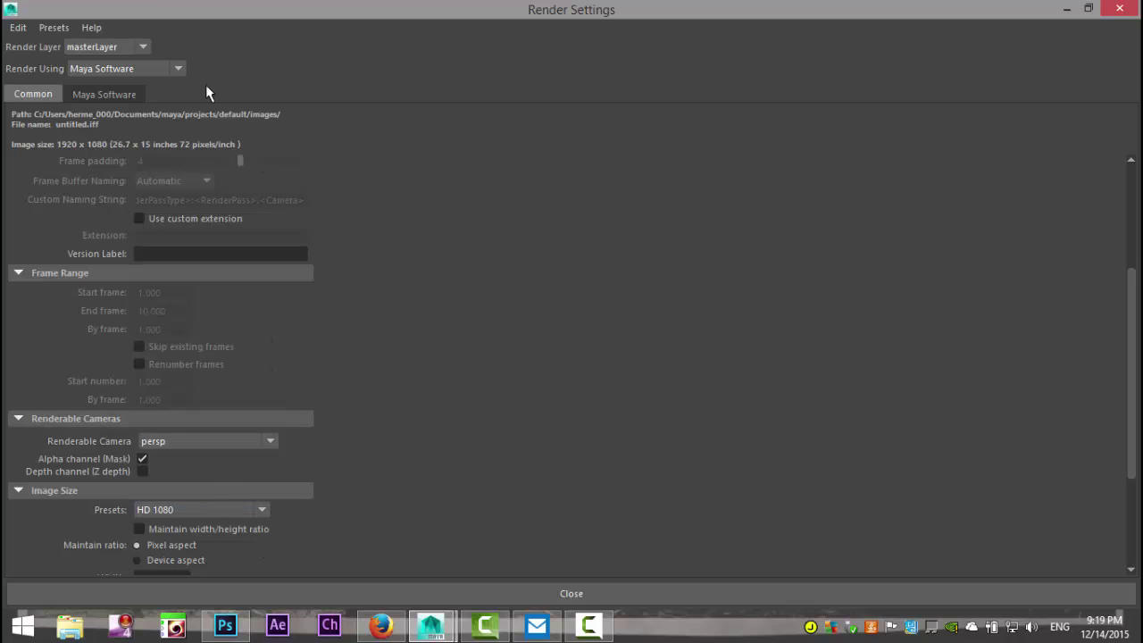
scroll(389, 348, "down", 3)
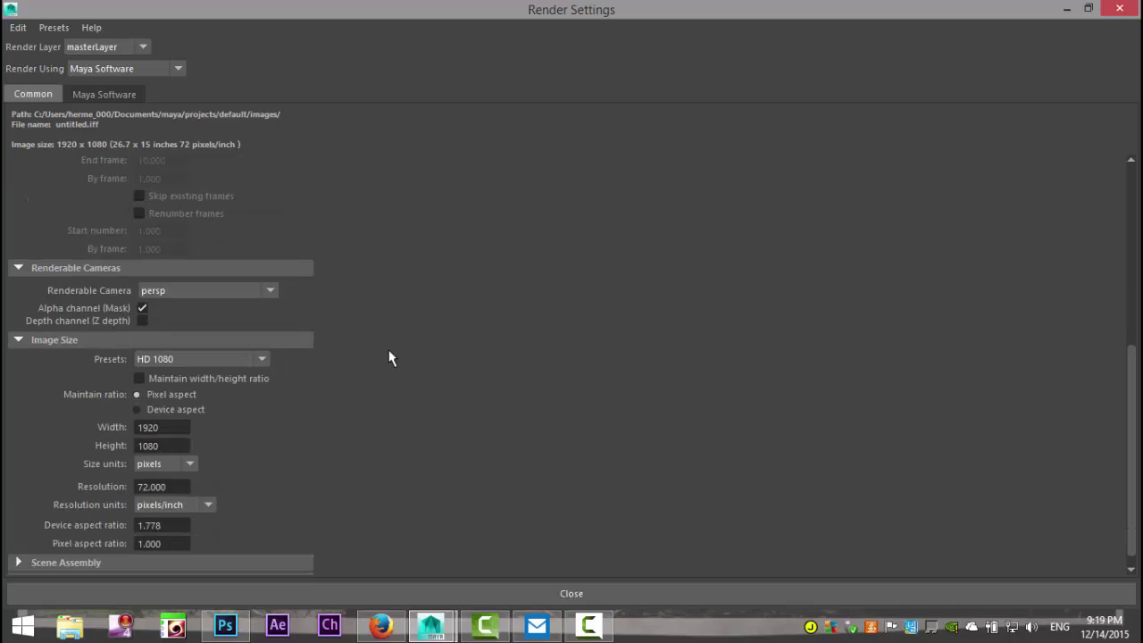
scroll(401, 363, "up", 5)
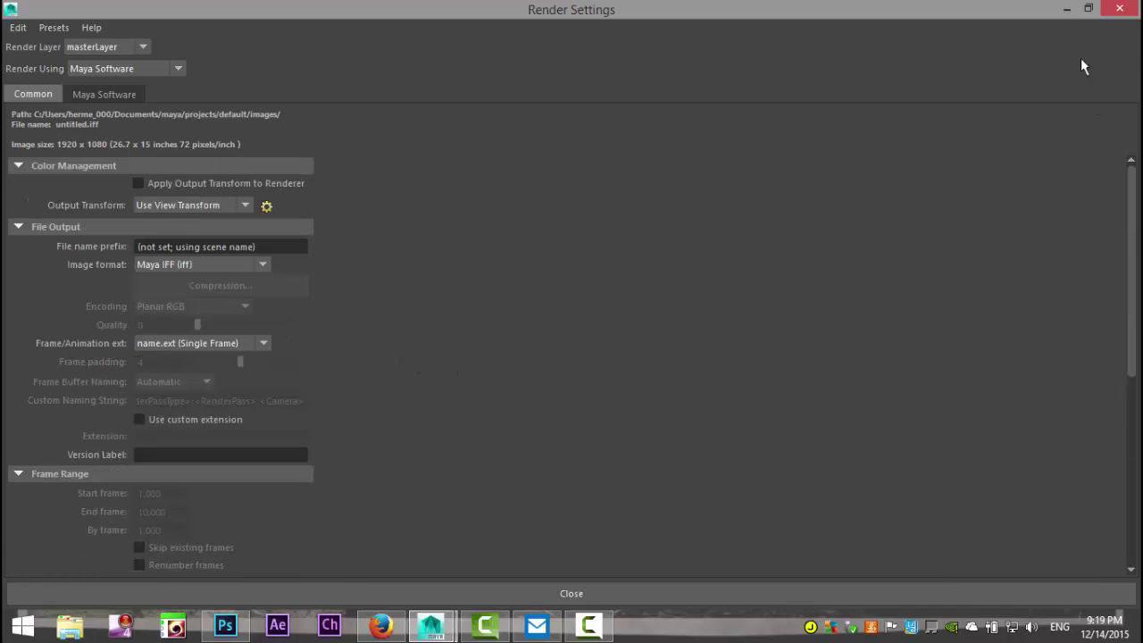
left_click(1066, 9)
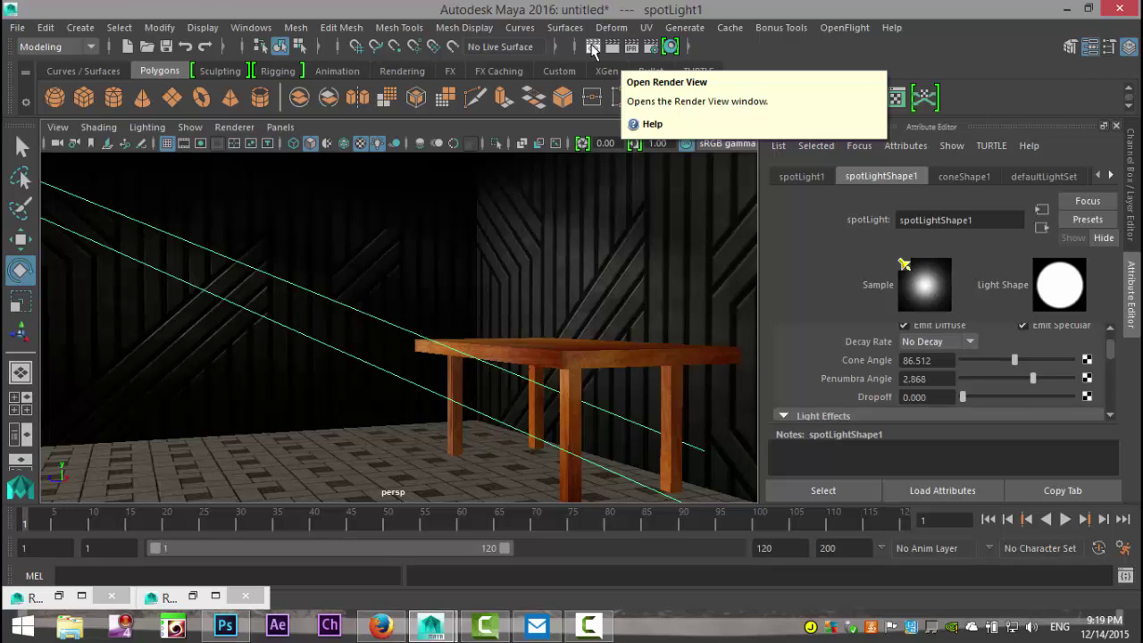
Render the interior at 1920 x 1080 with Maya Software and maximise the render window.
left_click(593, 49)
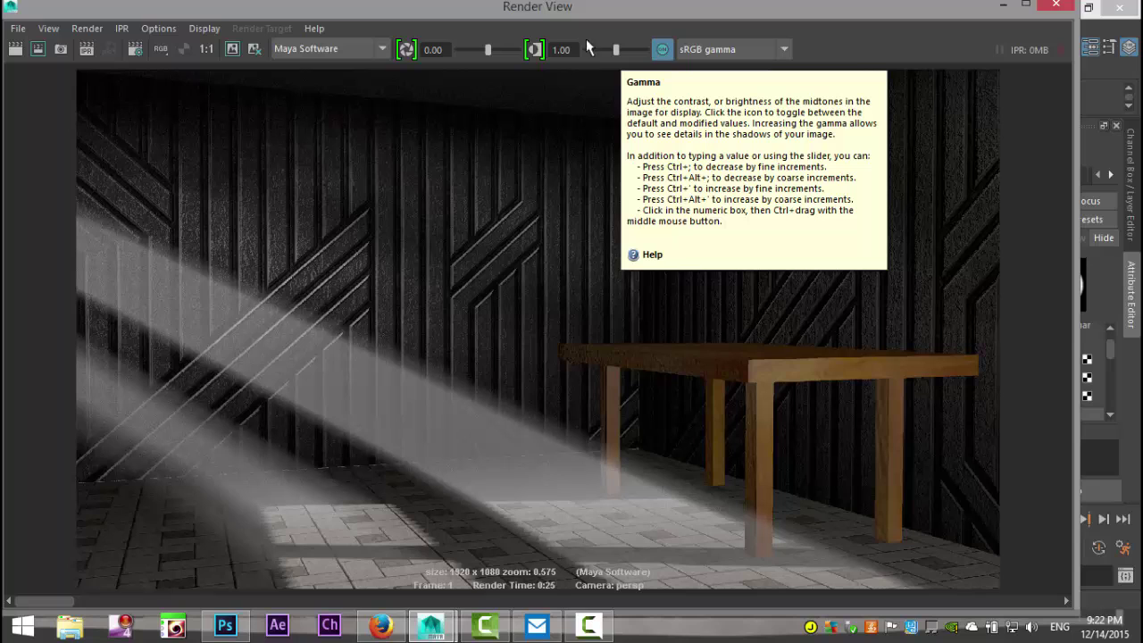
left_click(1025, 5)
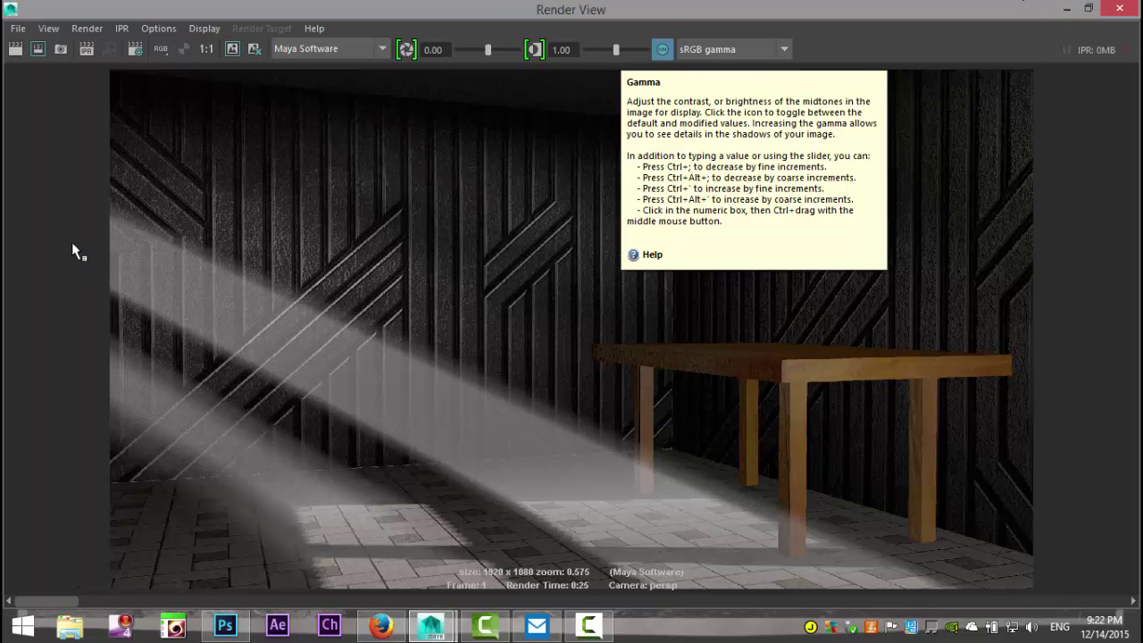